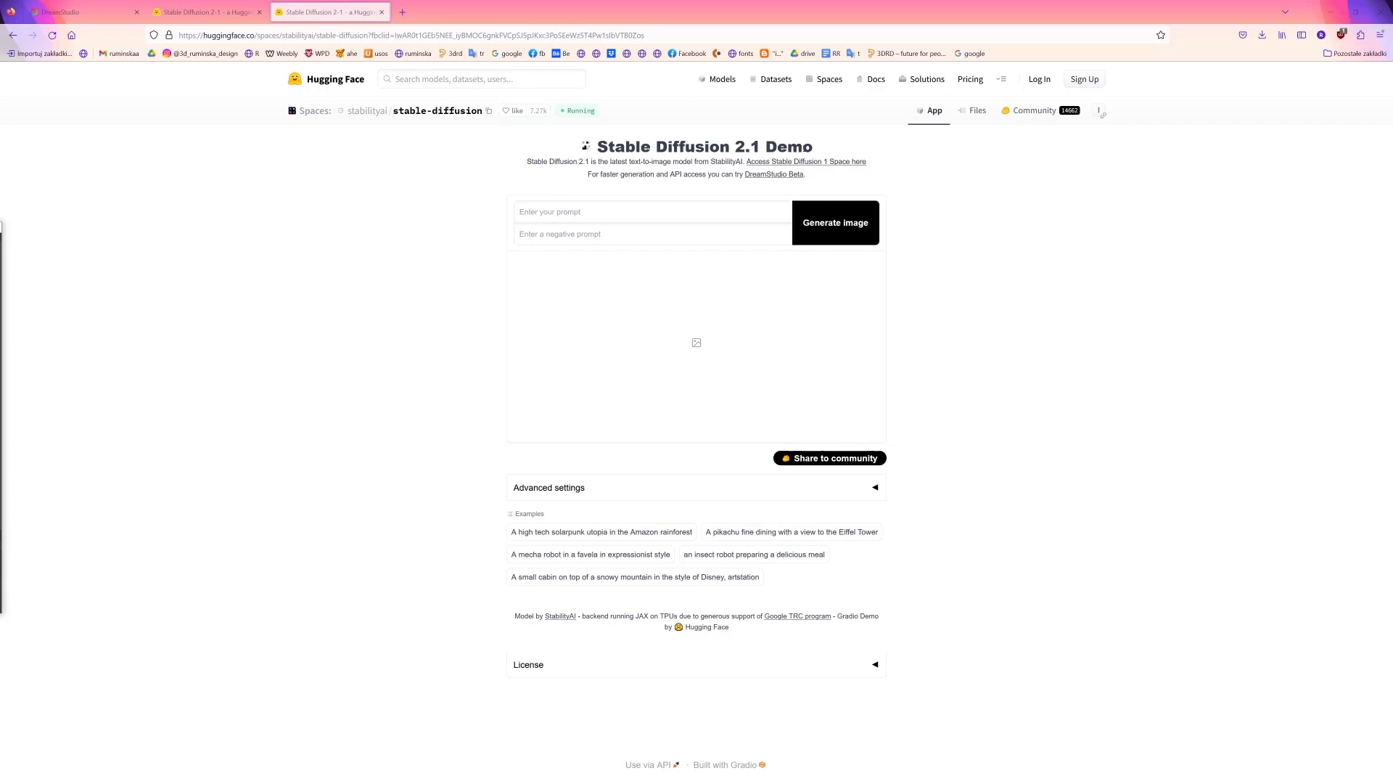
left_click(282, 37)
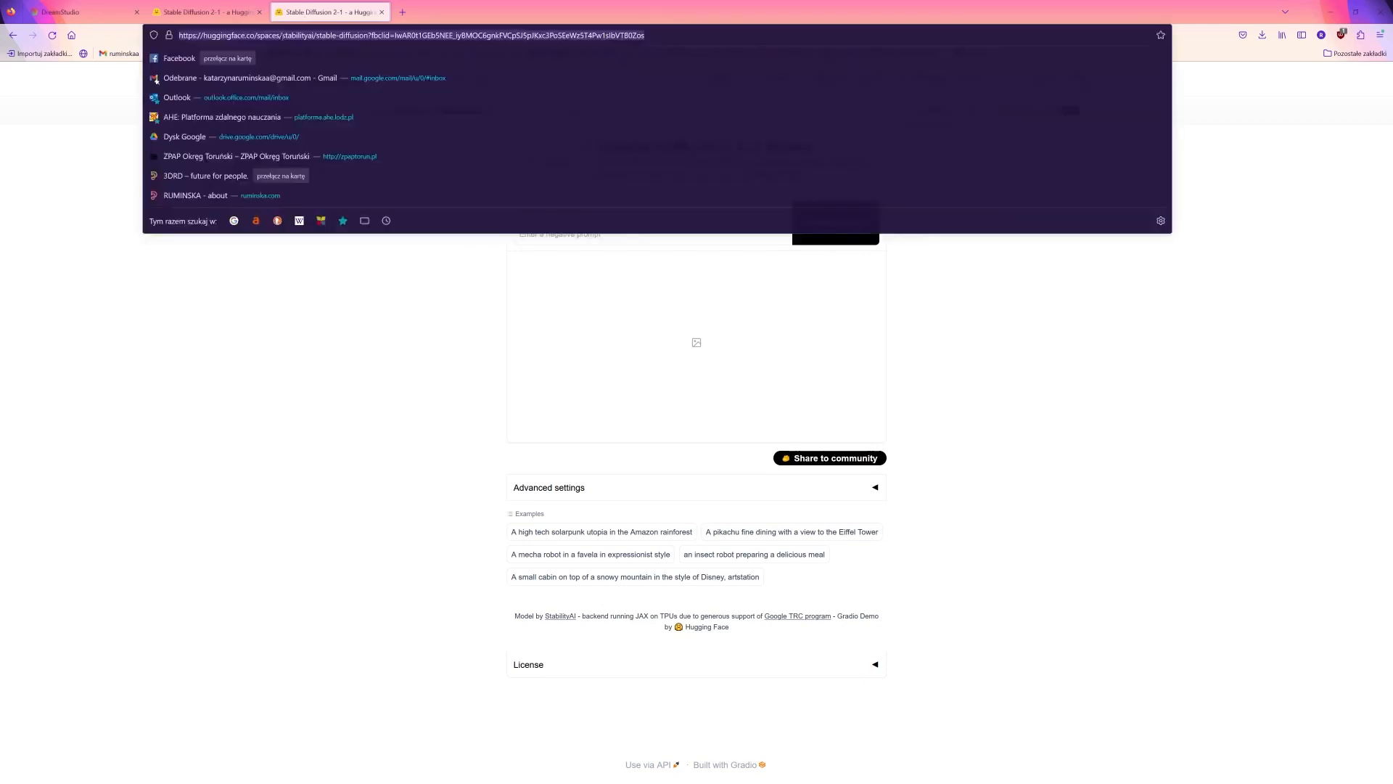
left_click(212, 439)
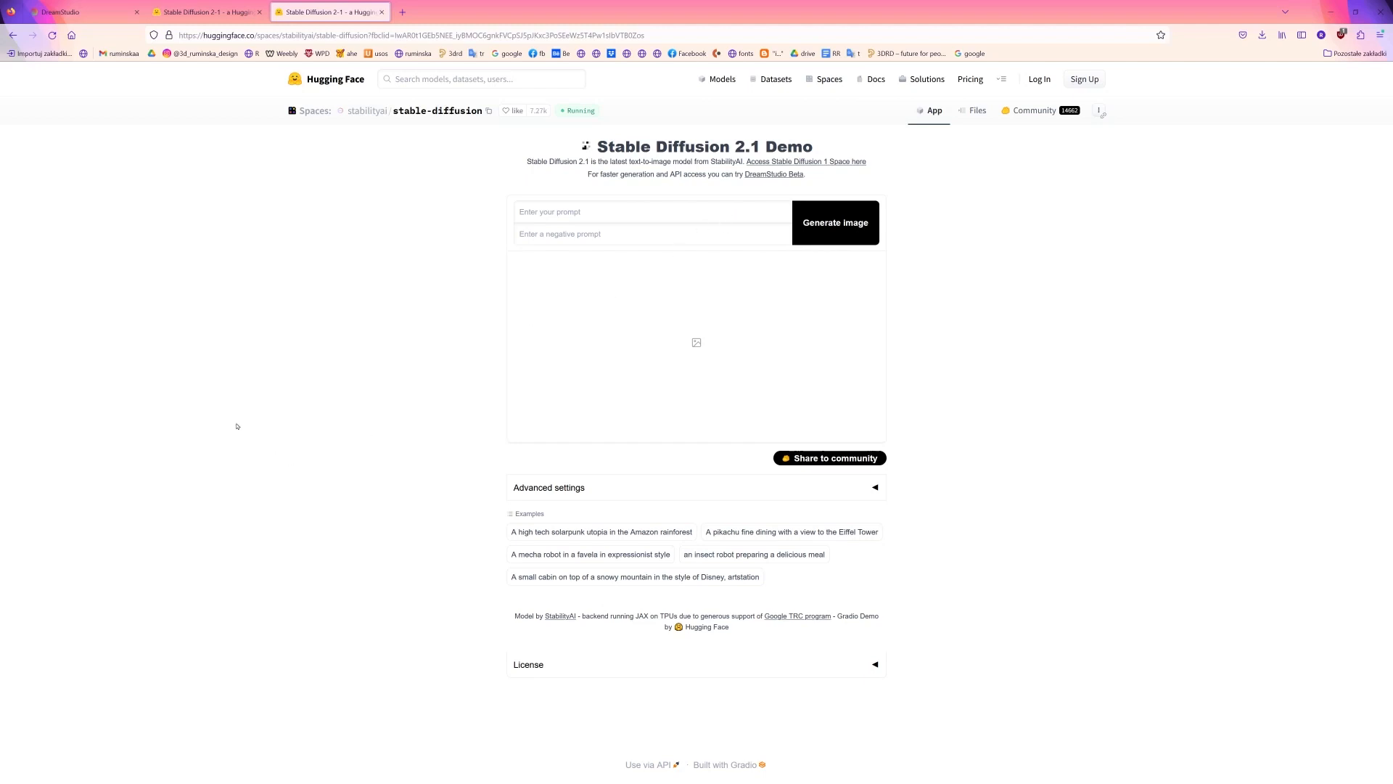
Open the DreamStudio account page in a new browser tab and go to its prompt guide
left_click(401, 12)
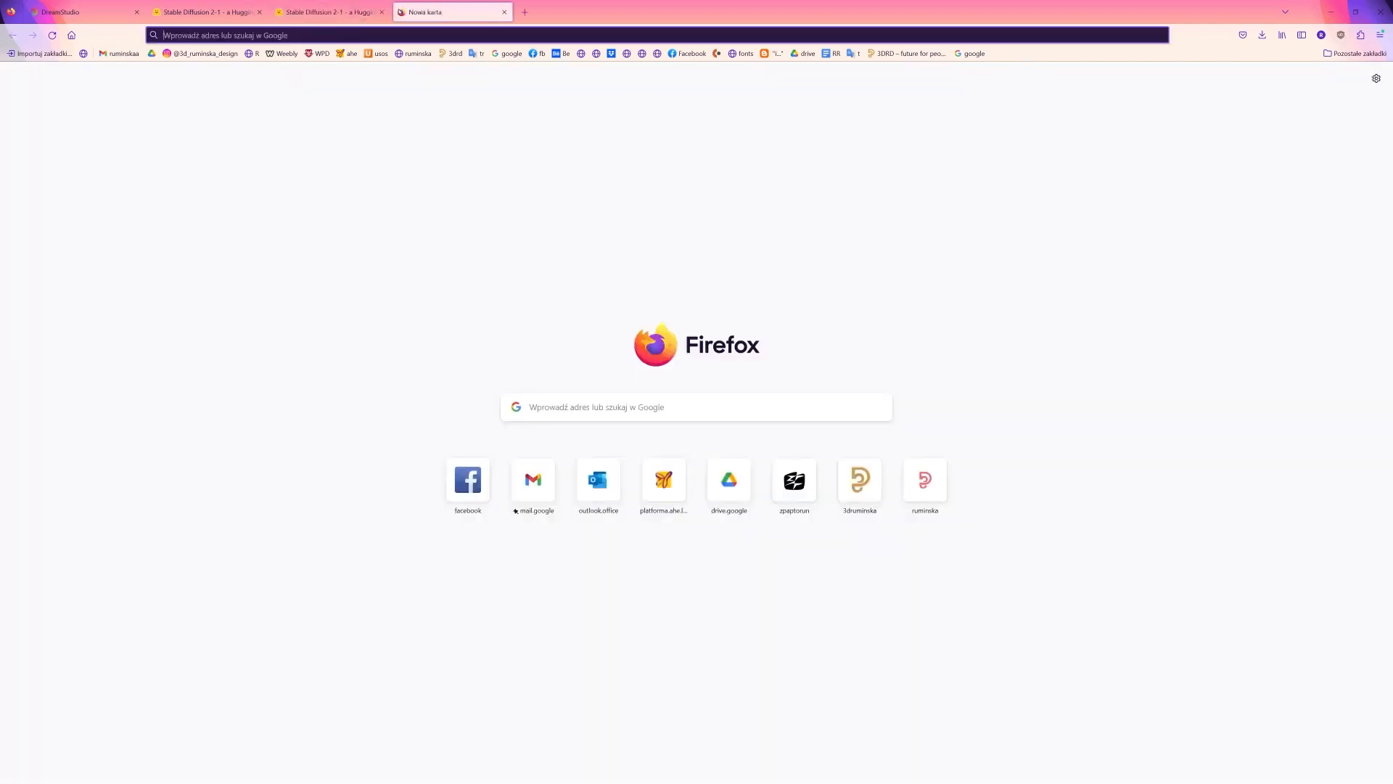
type("drea")
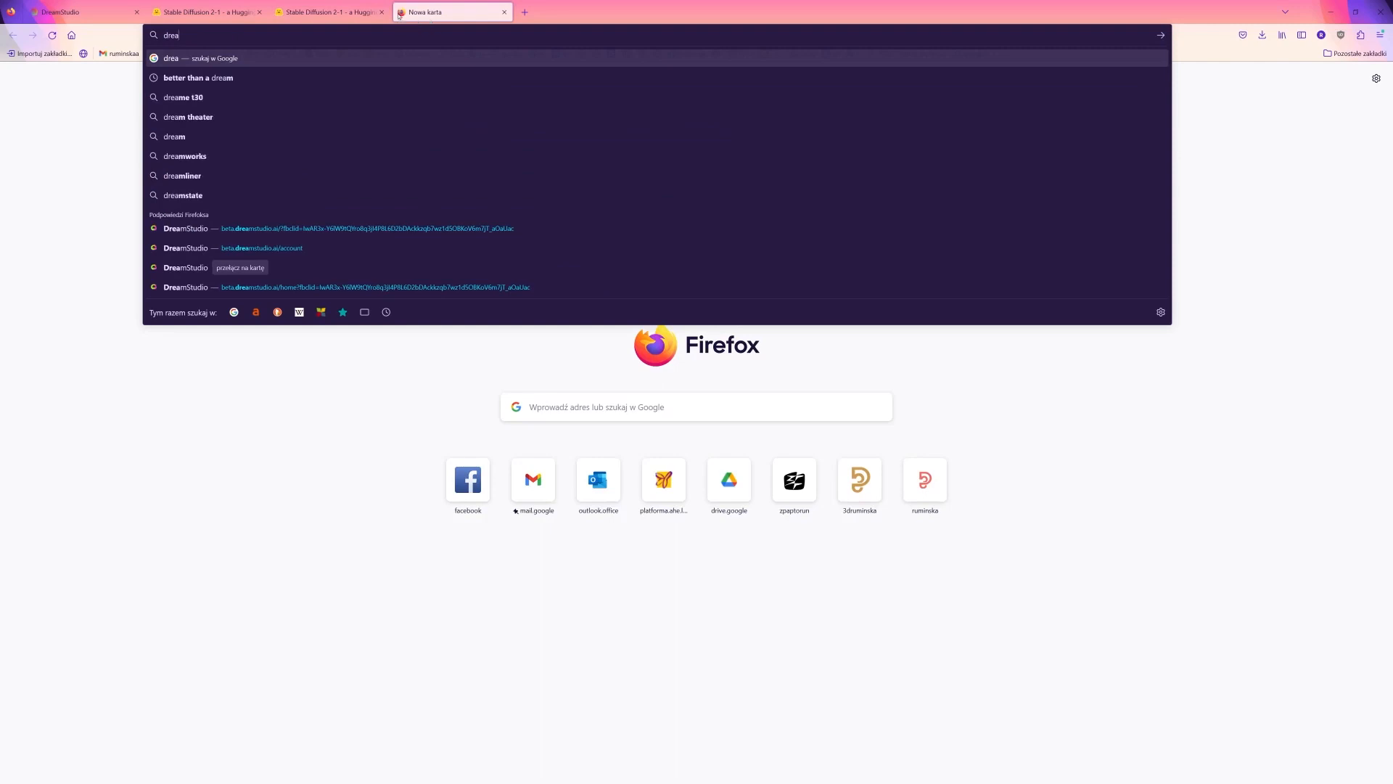
left_click(312, 247)
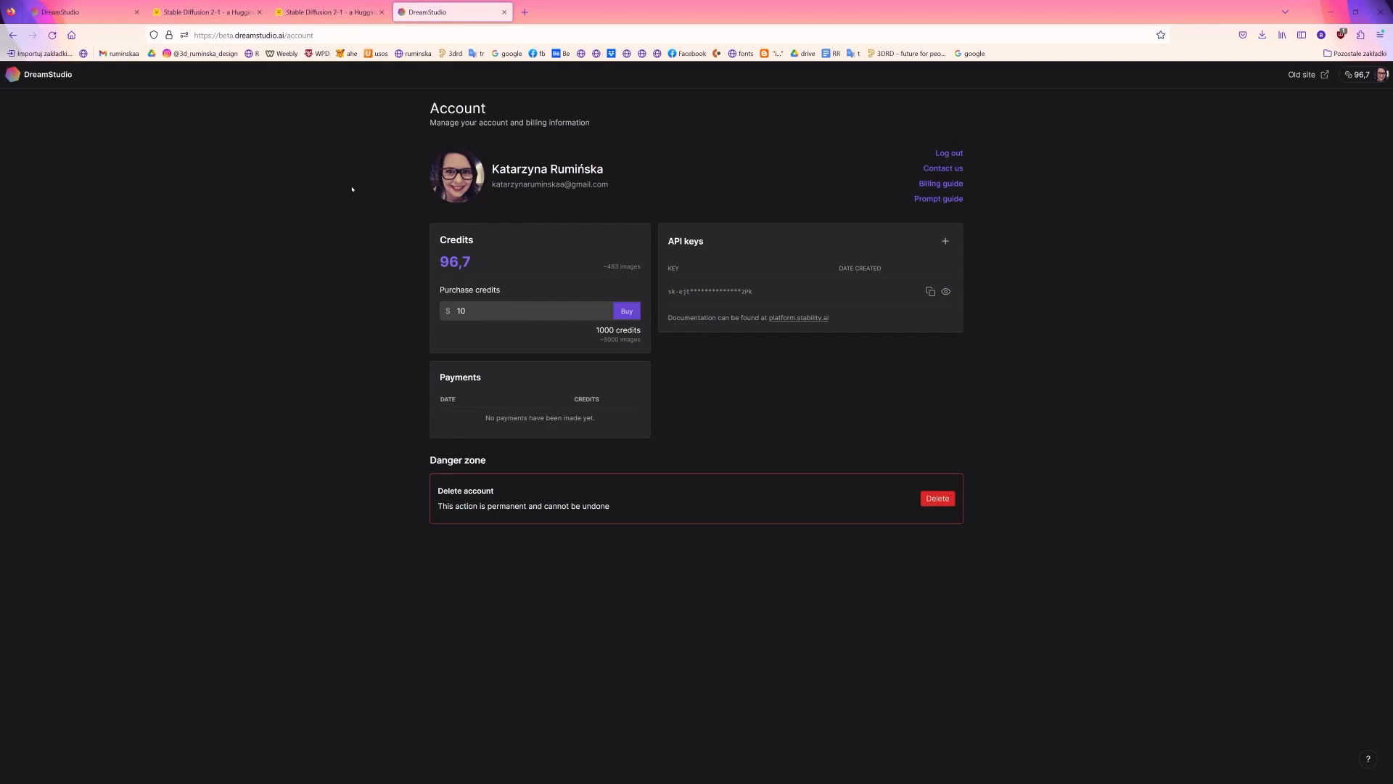
left_click(950, 200)
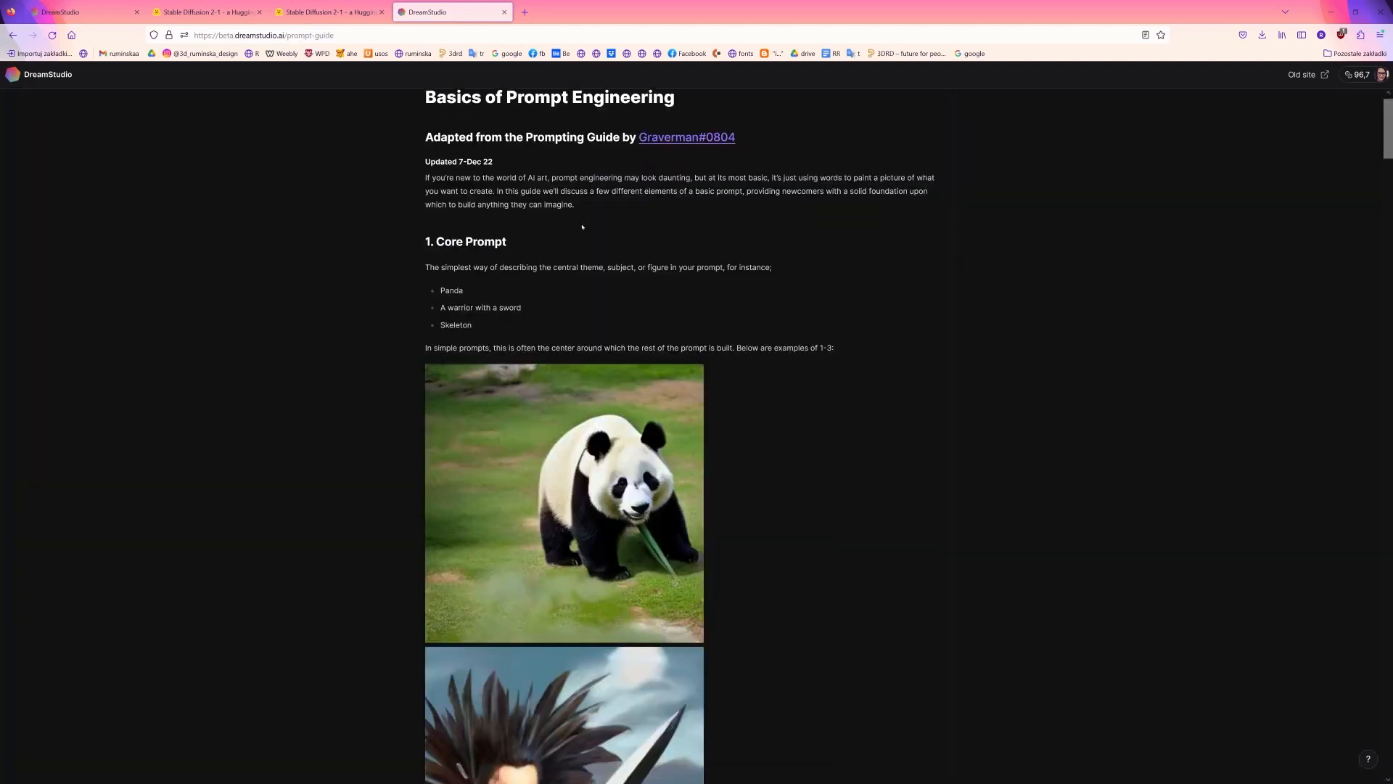
Read through the prompt guide's sections on core prompts, style, artists and finishing touches
scroll(576, 226, "down", 6)
scroll(579, 231, "down", 6)
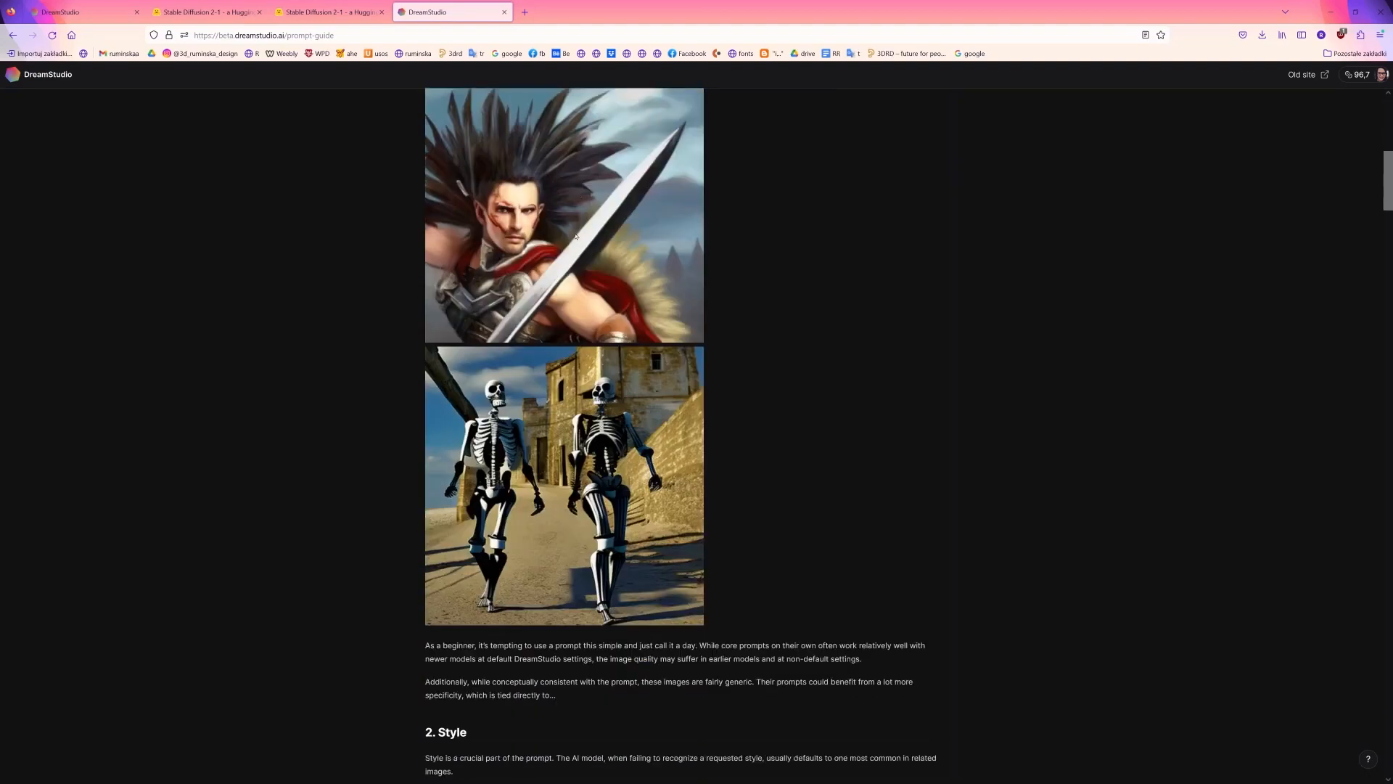
scroll(575, 237, "down", 15)
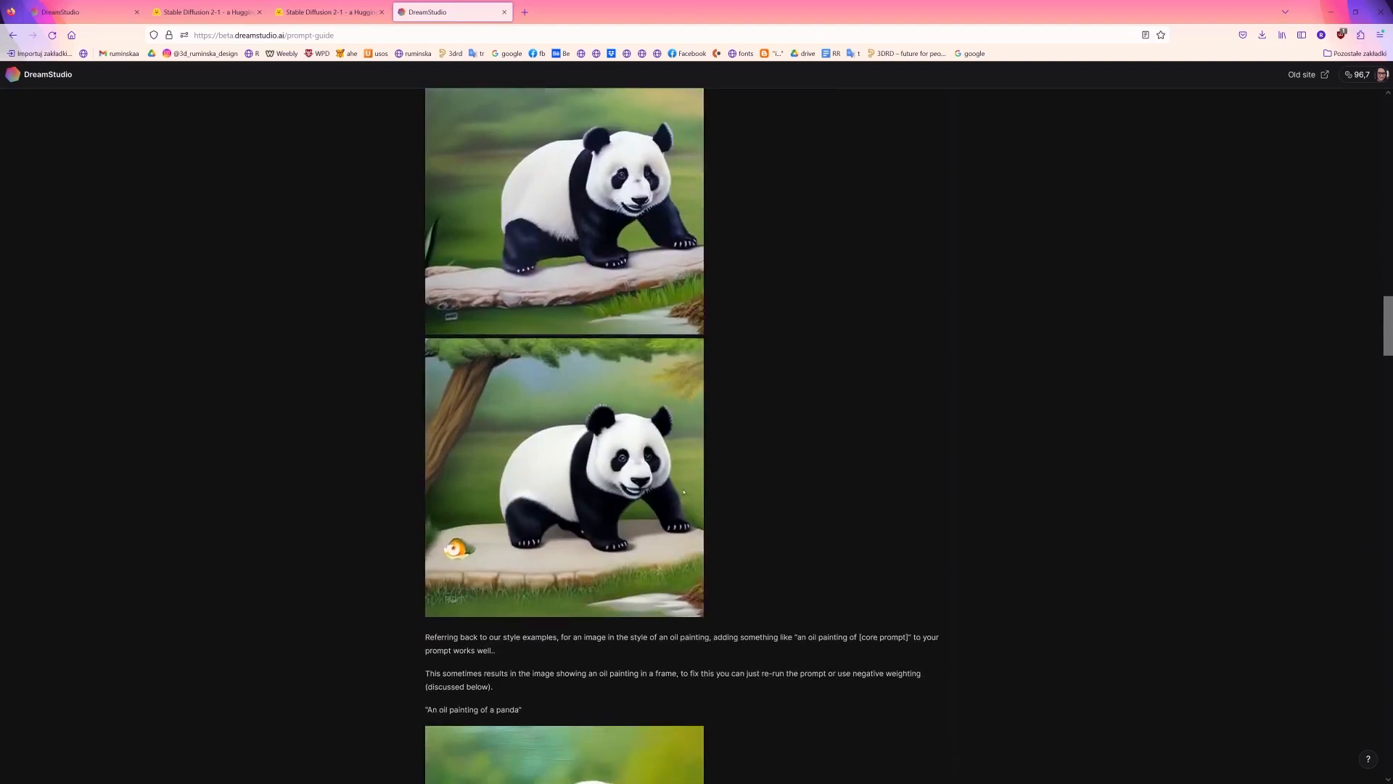
scroll(683, 491, "down", 15)
mouse_move(1383, 438)
left_mouse_down()
mouse_move(1389, 588)
mouse_move(1389, 541)
left_mouse_up()
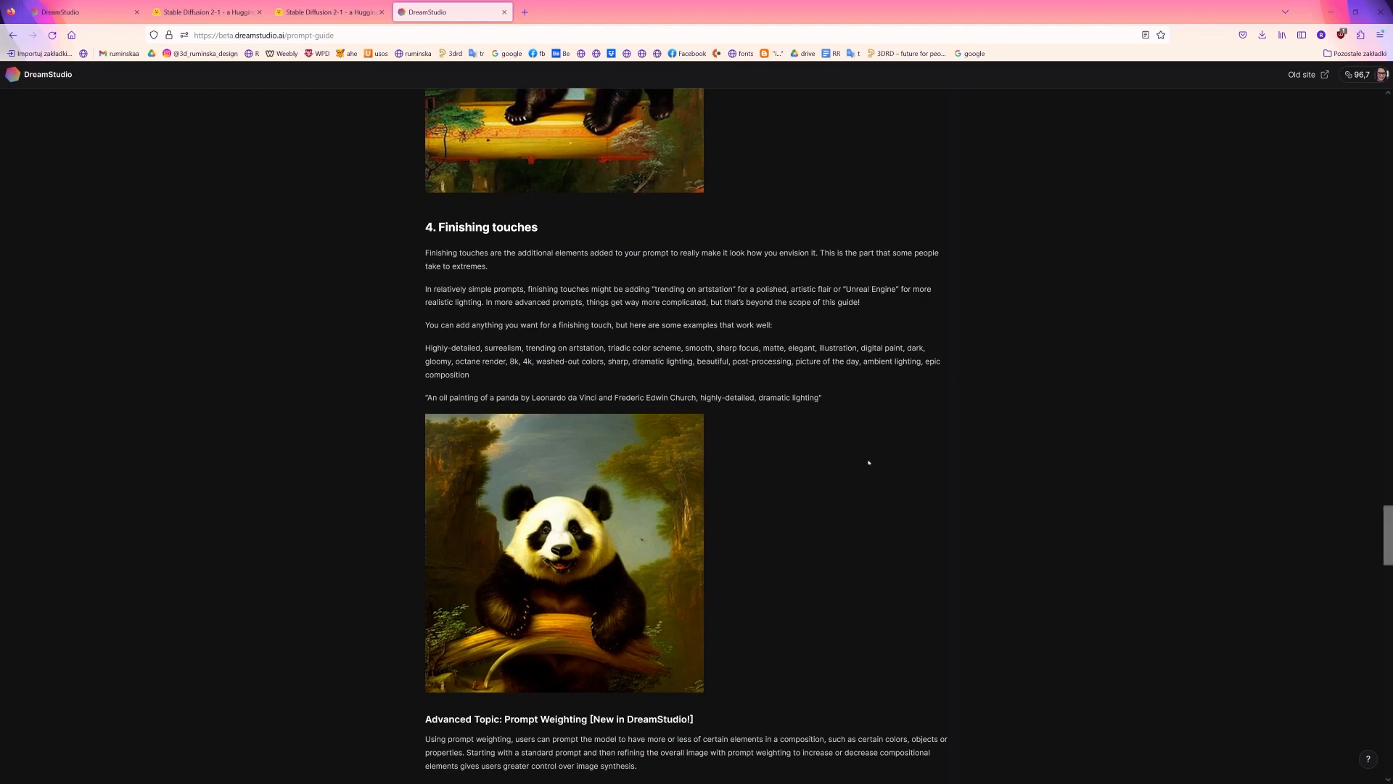
scroll(785, 548, "down", 3)
scroll(787, 538, "up", 5)
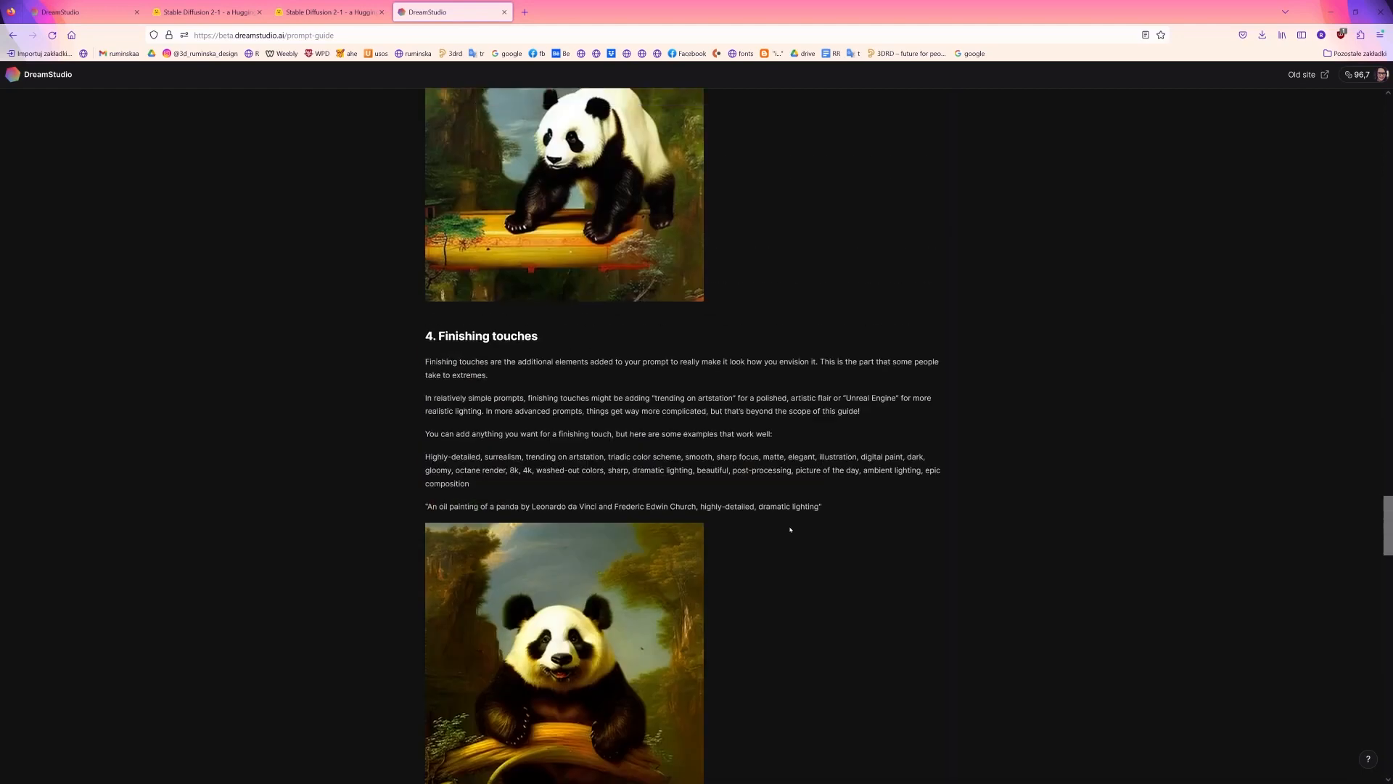
scroll(806, 508, "up", 2)
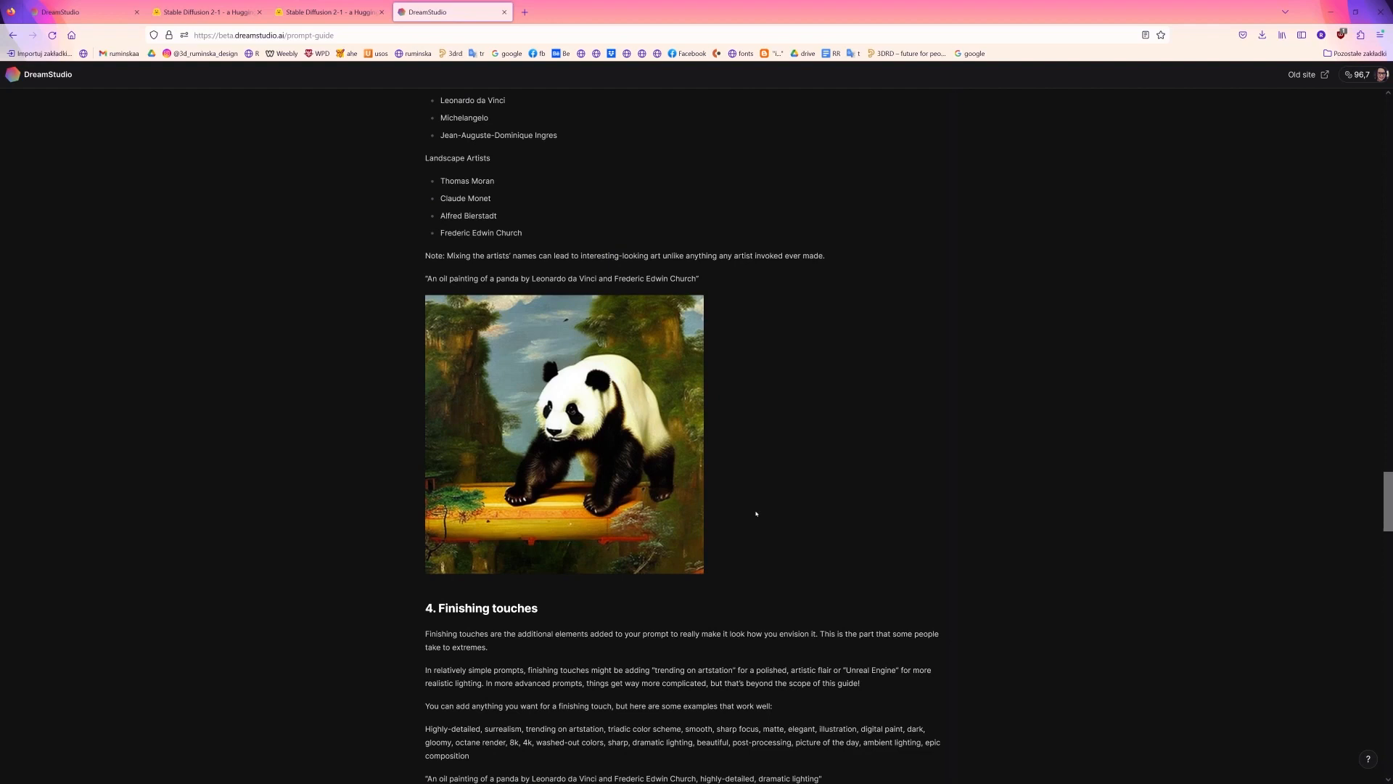
left_click(87, 14)
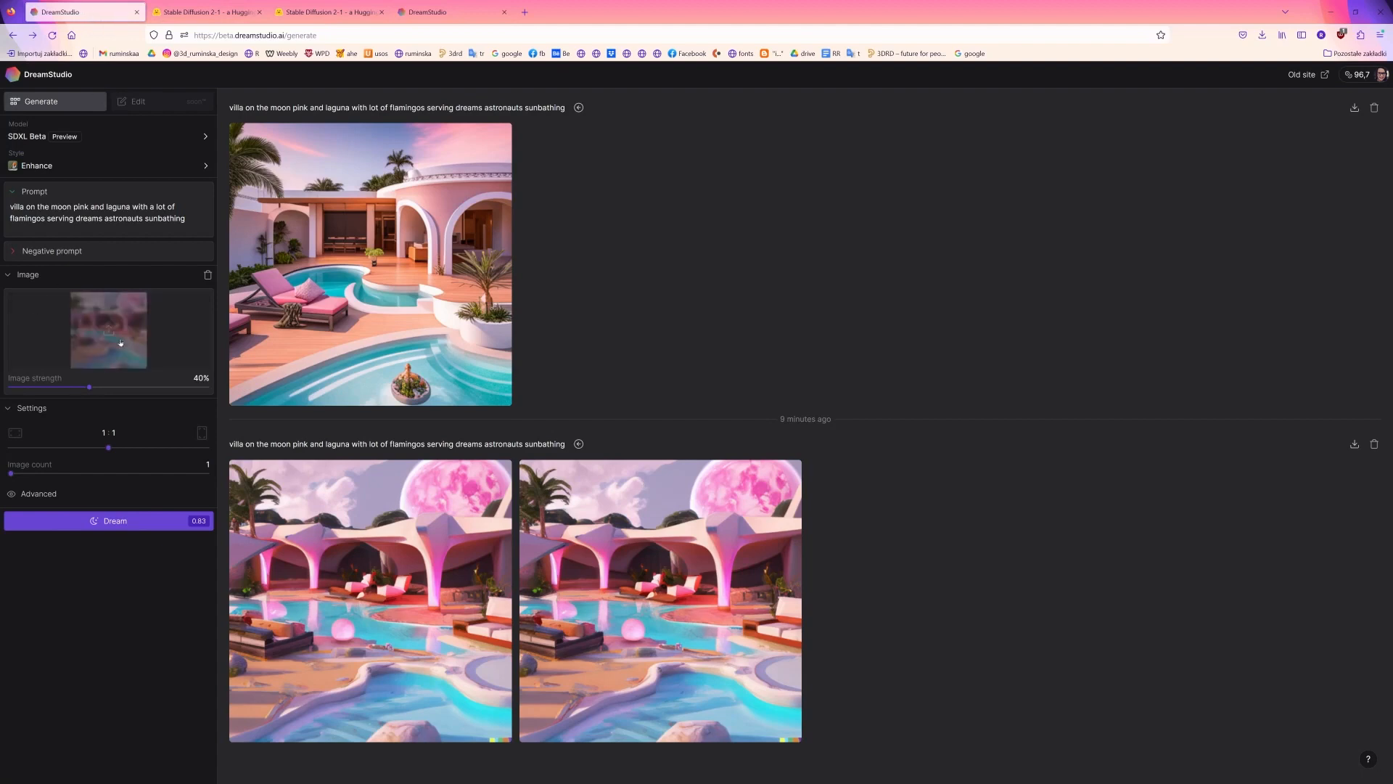
left_click(449, 12)
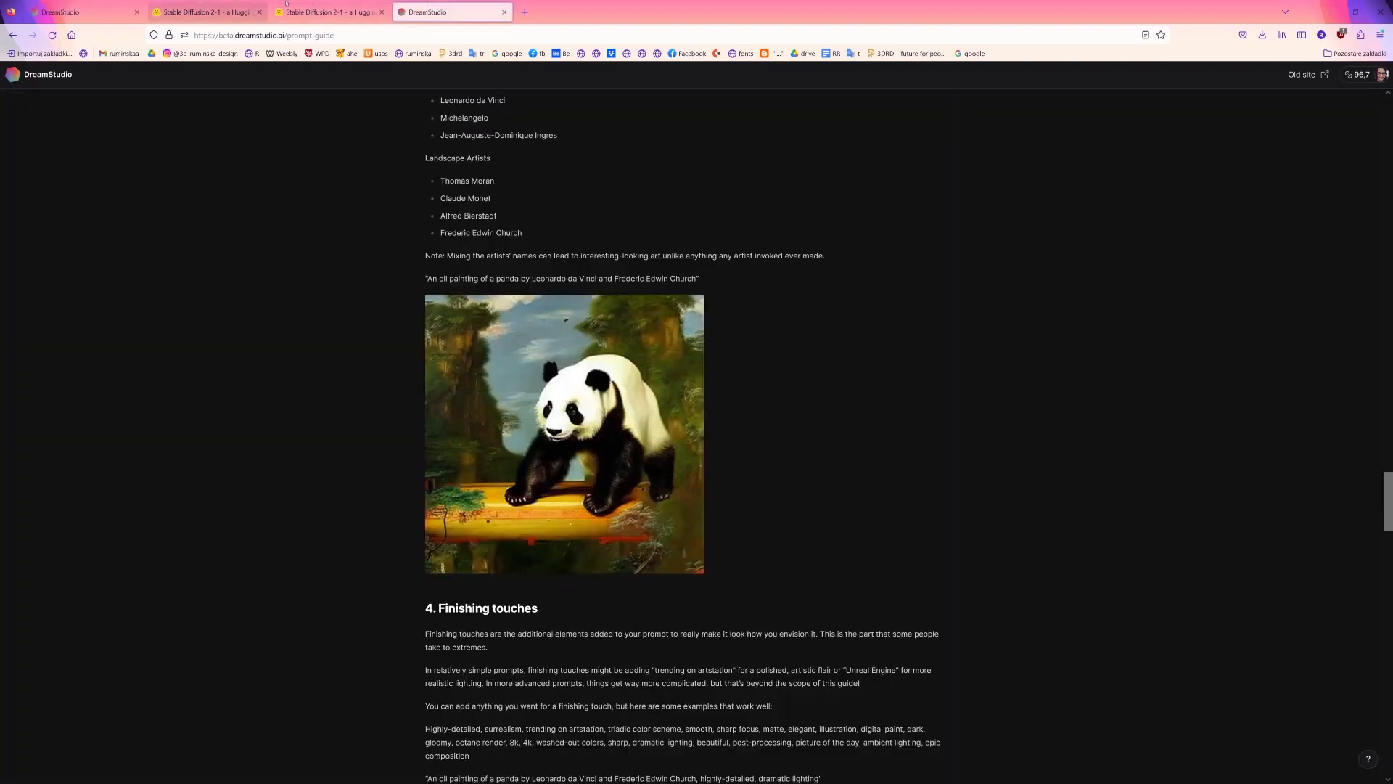
Go to the DreamStudio image generator, upload the pink villa picture as the reference image and set its image strength to 77%
left_click(10, 76)
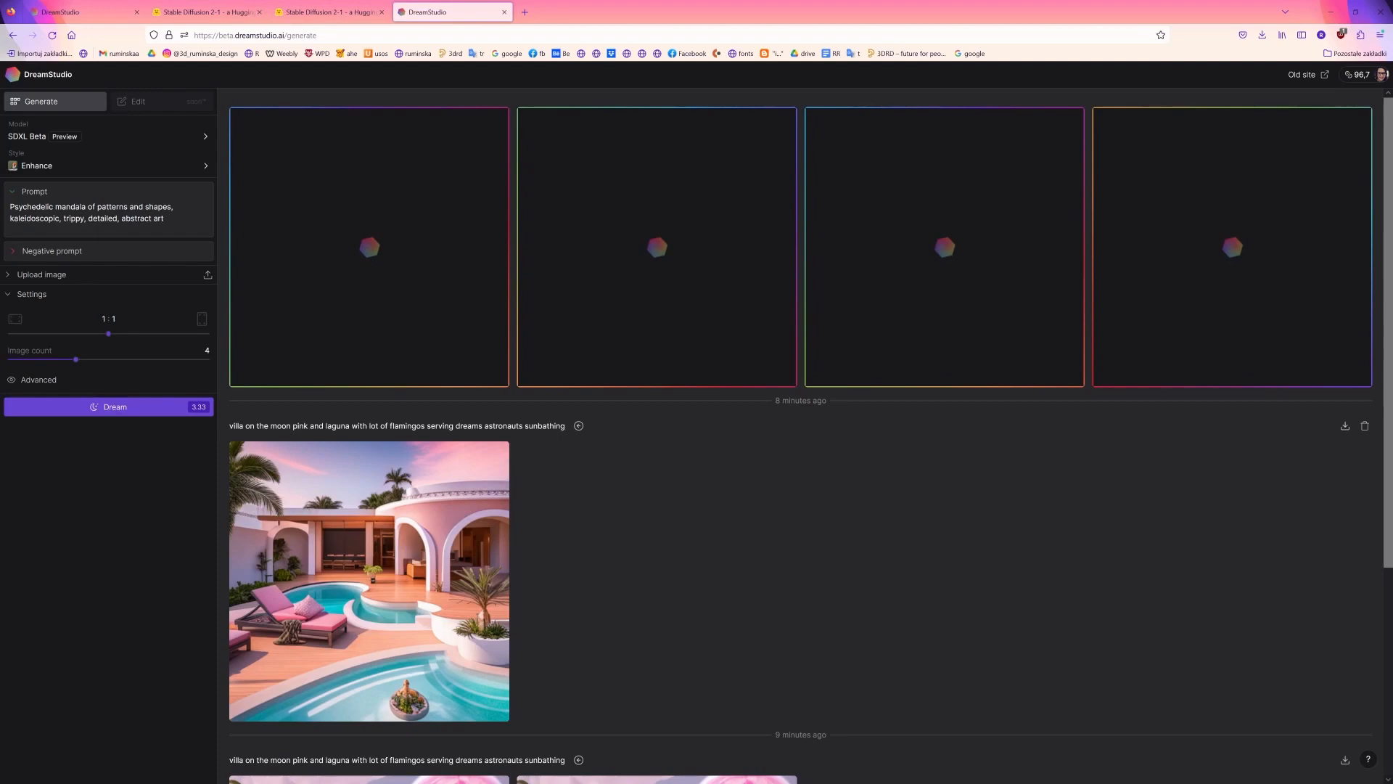
left_click(36, 275)
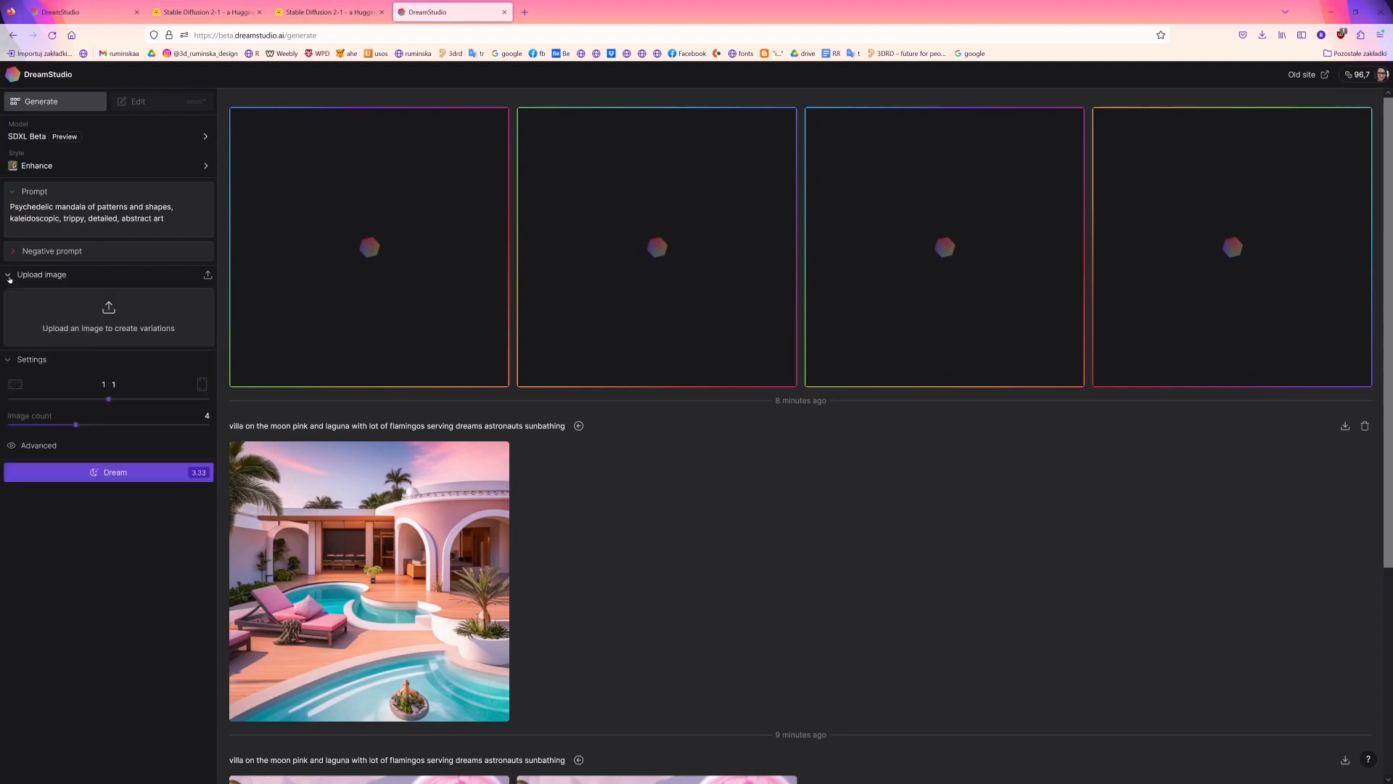
left_click(109, 323)
double_click(194, 114)
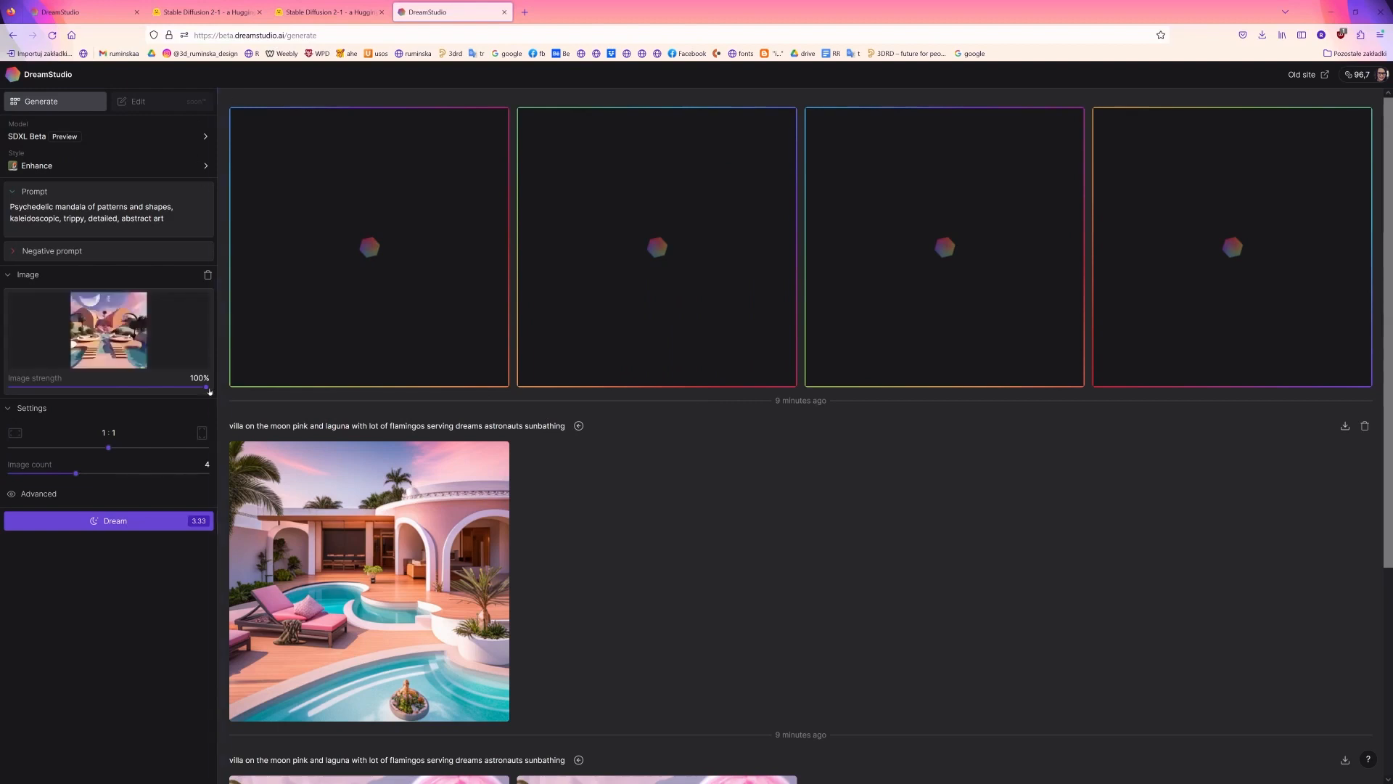
left_click_drag(209, 390, 164, 394)
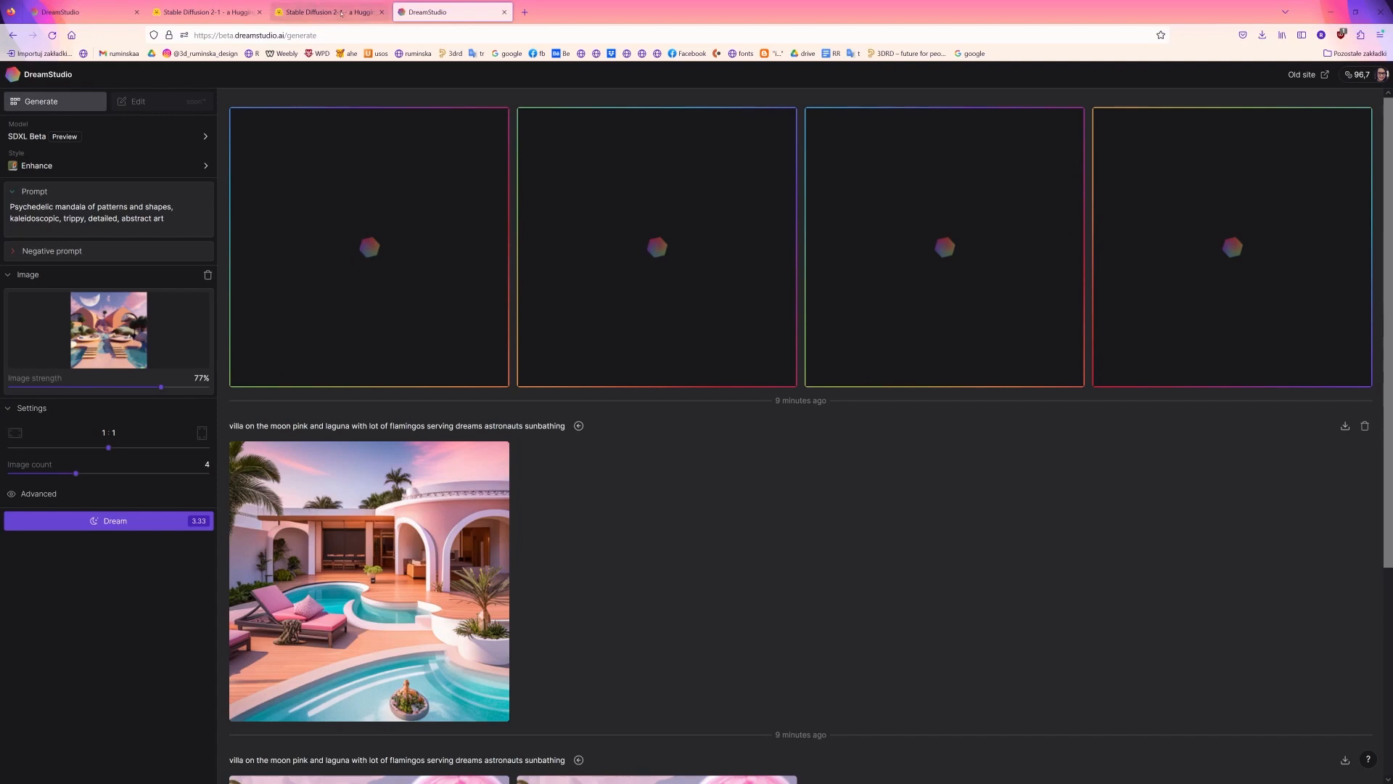
Reuse the flamingo villa prompt from the first DreamStudio tab as the prompt in the newer one, adding "vaporwave style" at its end
left_click(79, 12)
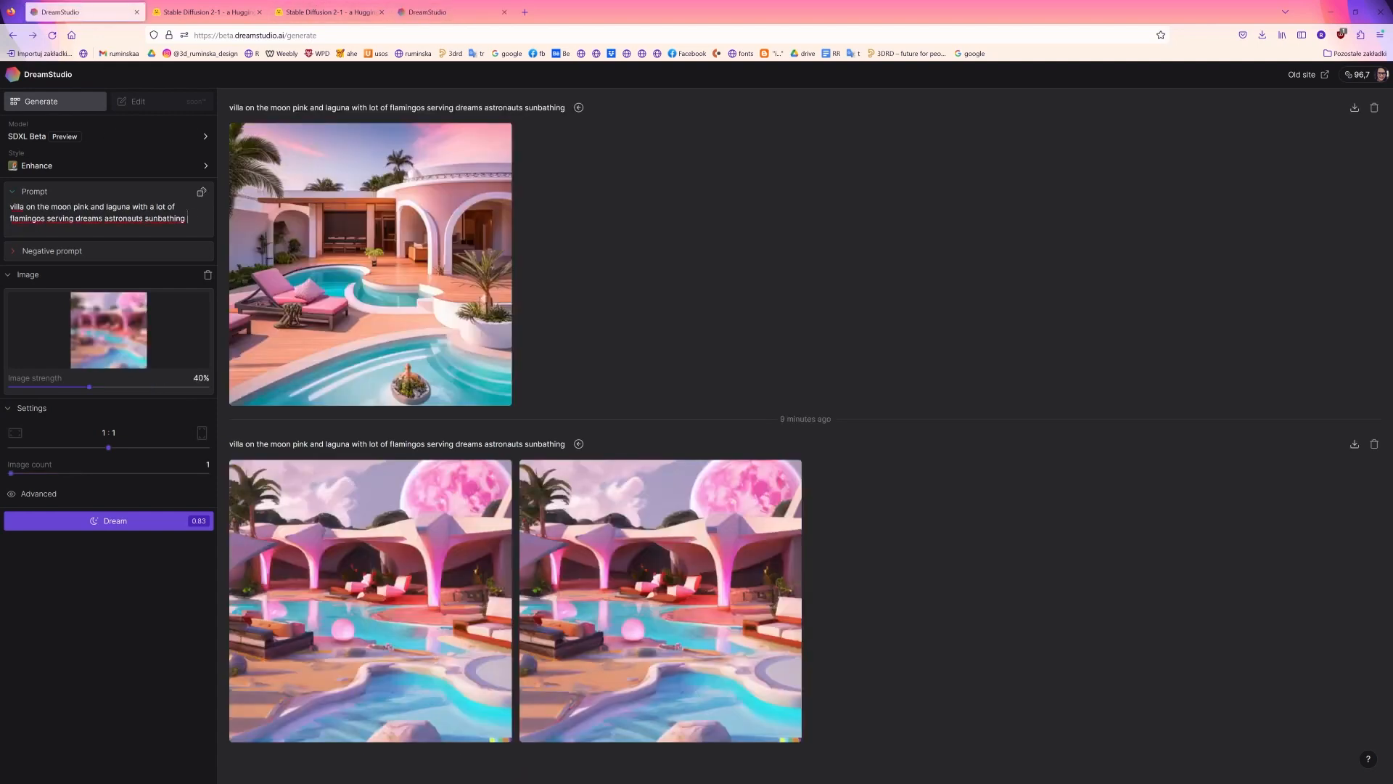
left_click_drag(187, 219, 2, 207)
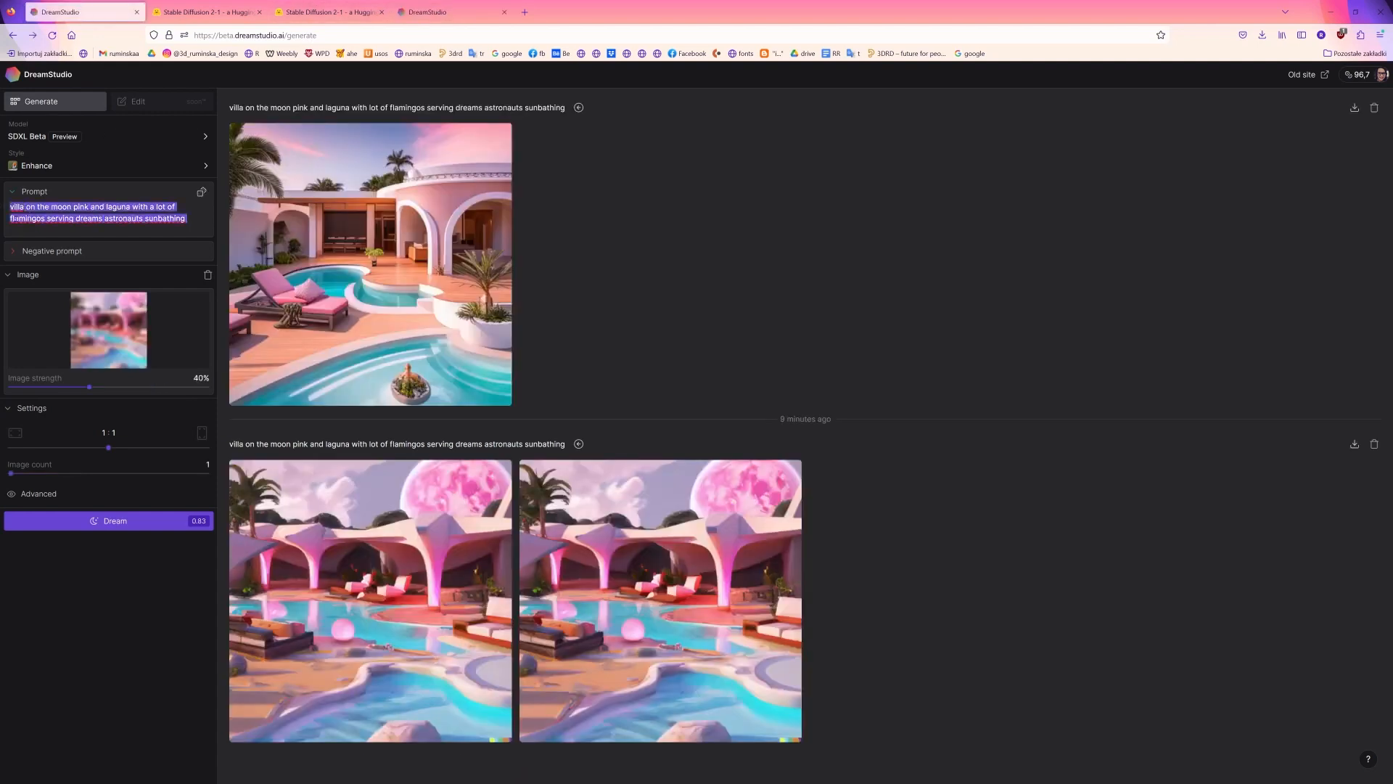
left_click(450, 12)
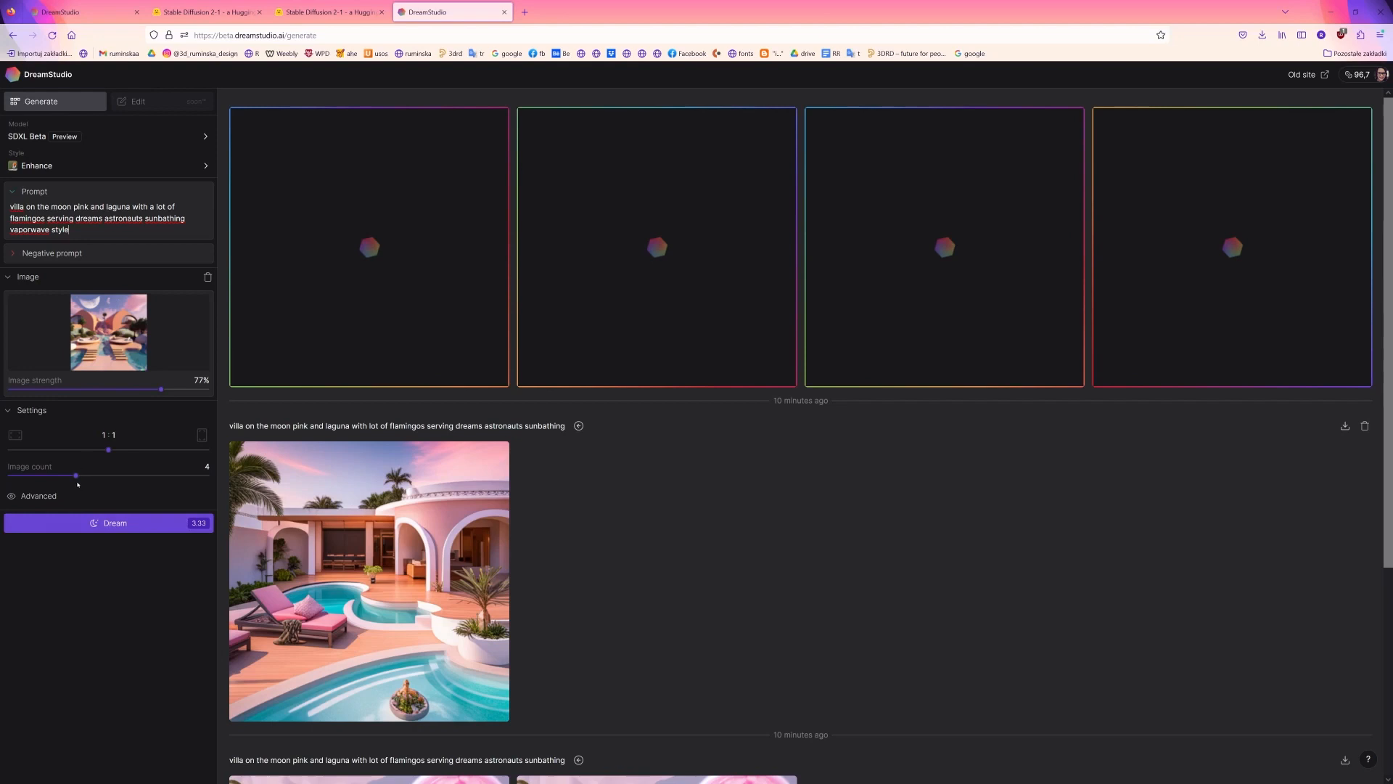
Generate three images in a 4:3 aspect ratio and look over the results list
mouse_move(76, 476)
left_mouse_down()
mouse_move(54, 476)
mouse_move(163, 476)
mouse_move(54, 477)
left_mouse_up()
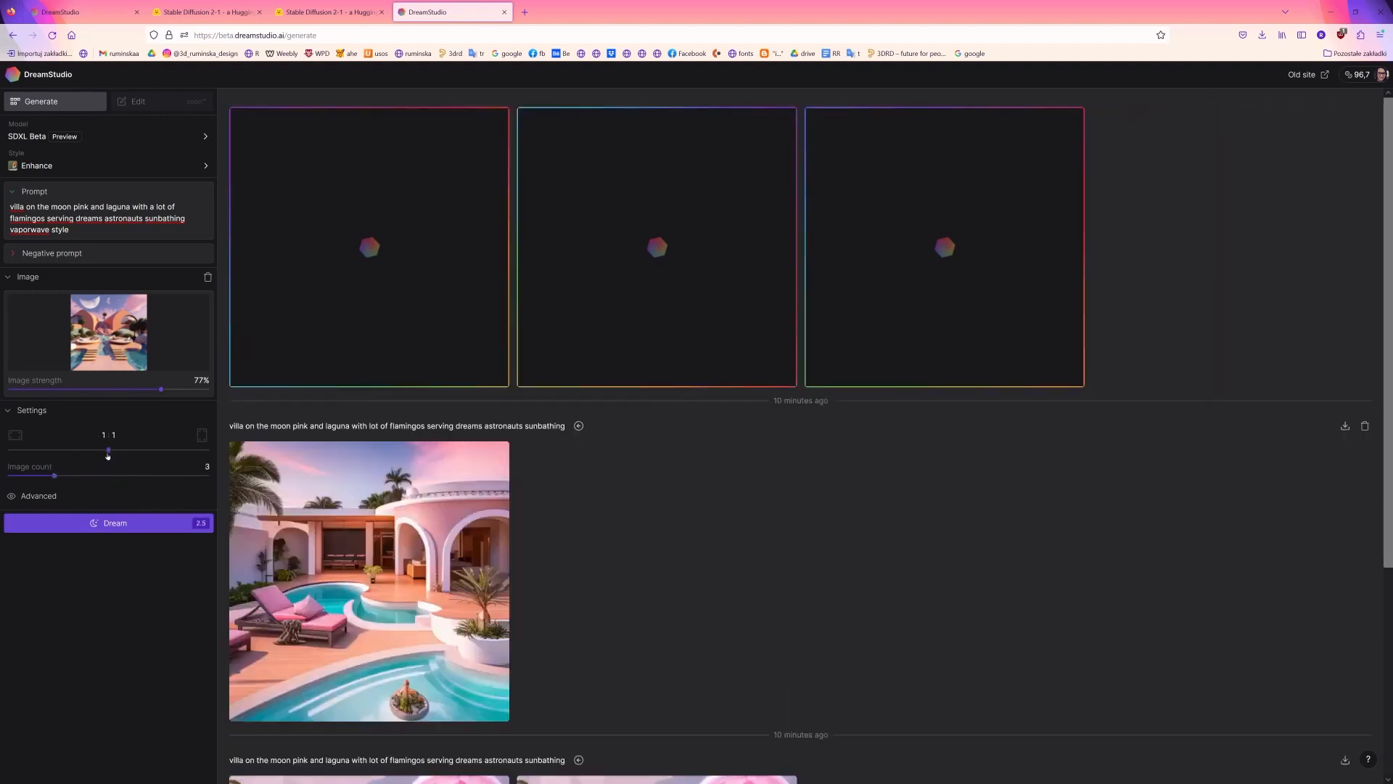
left_click_drag(107, 455, 55, 452)
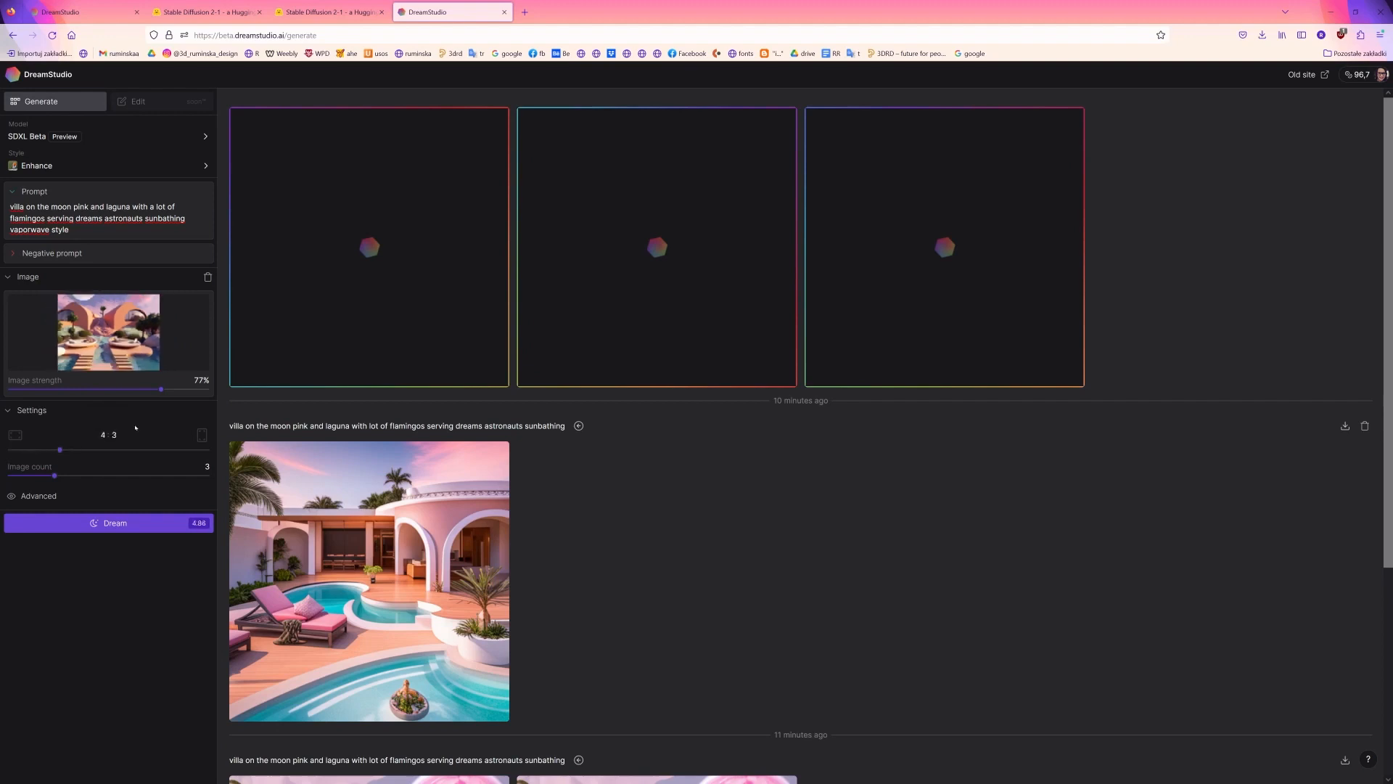
left_click(120, 528)
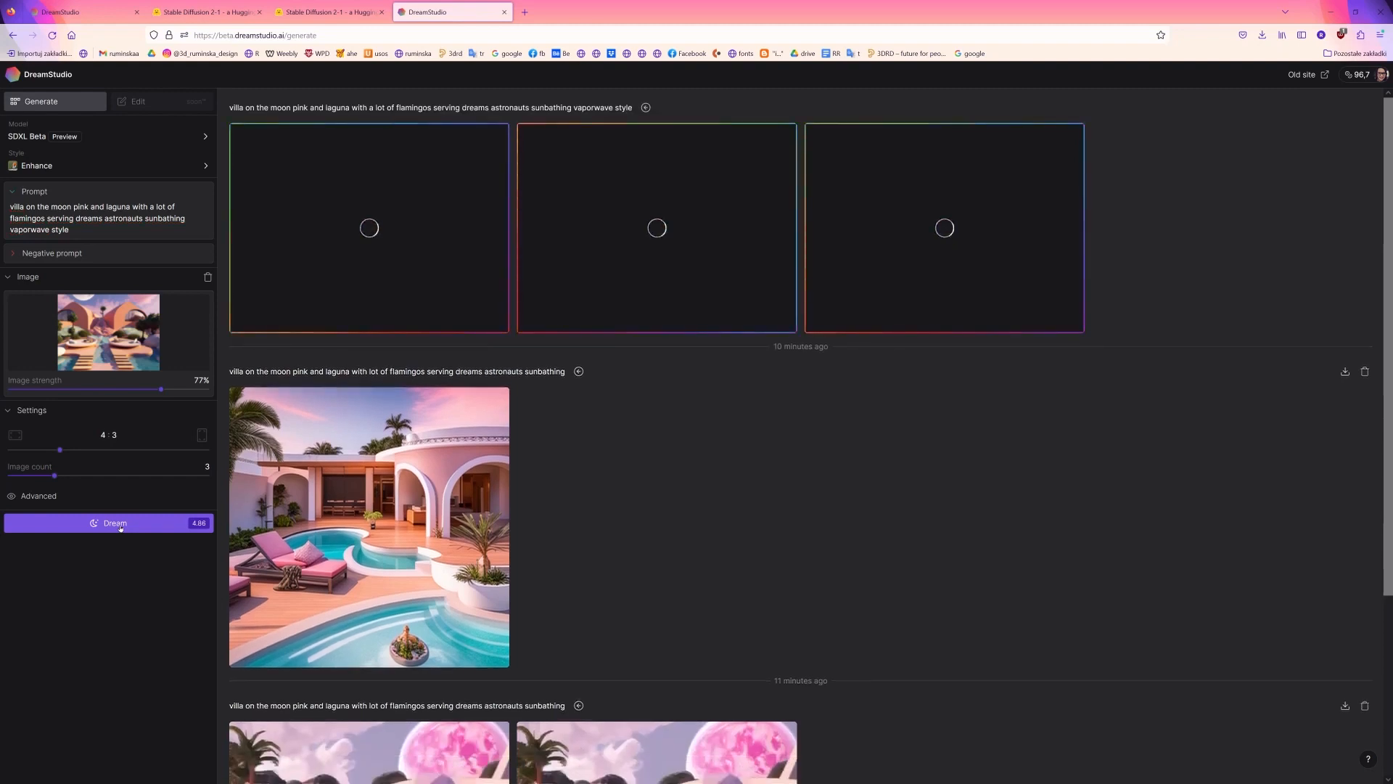
scroll(331, 582, "down", 2)
scroll(330, 582, "up", 2)
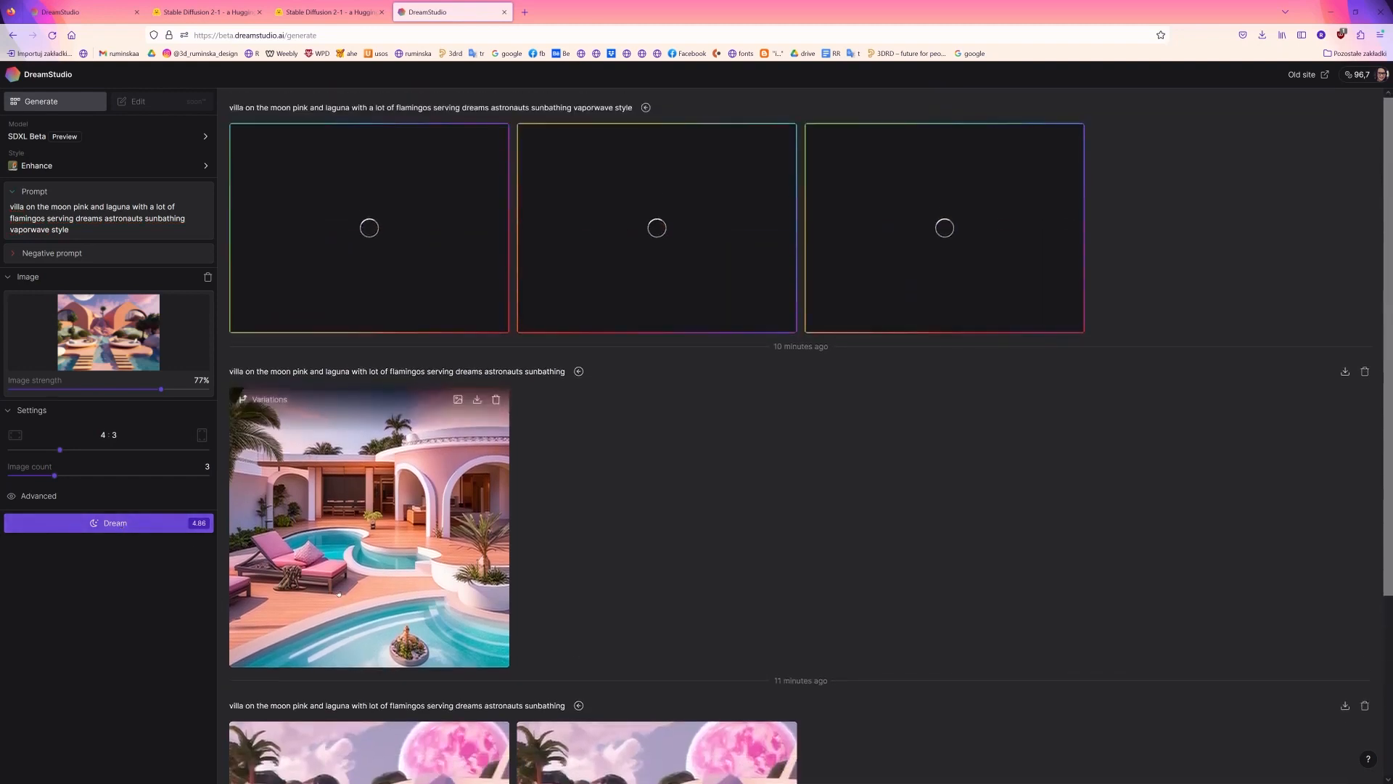
scroll(330, 582, "down", 1)
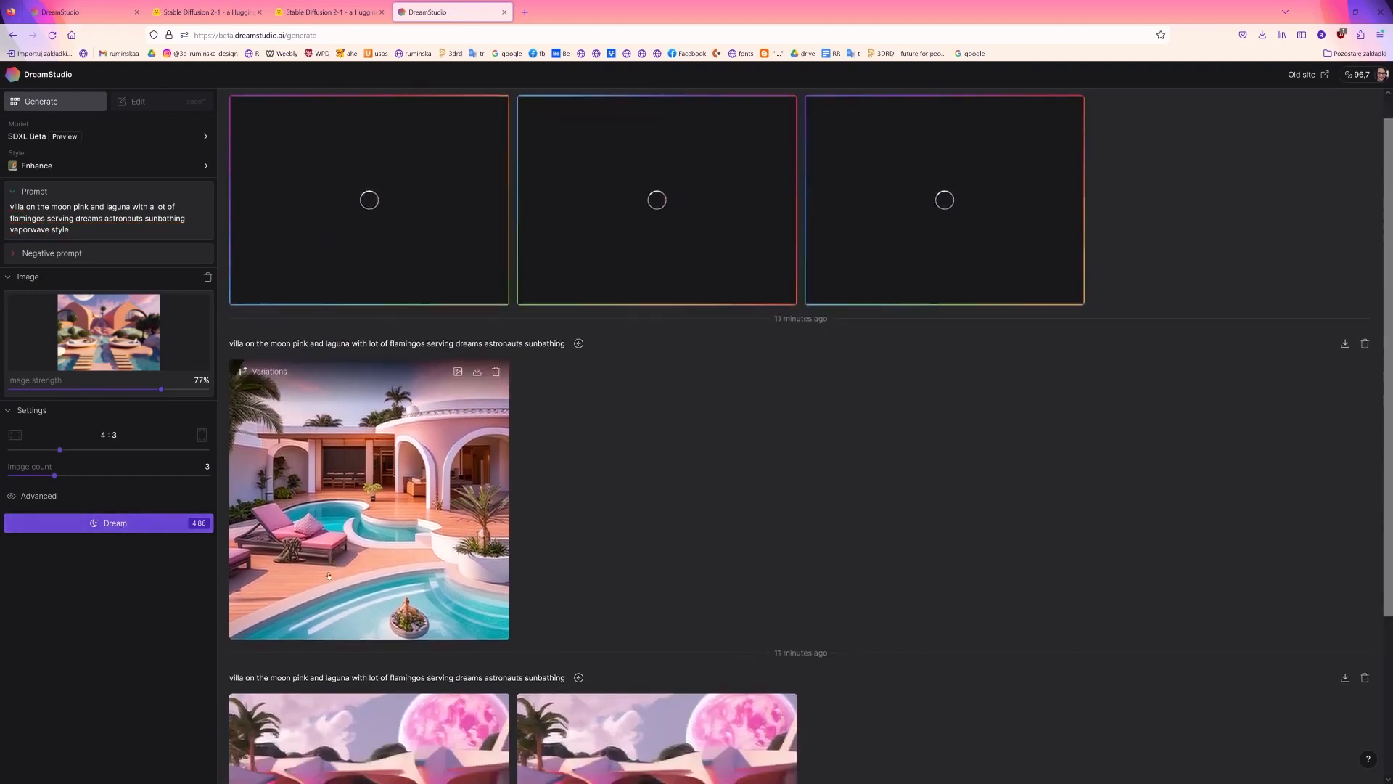
scroll(424, 586, "down", 3)
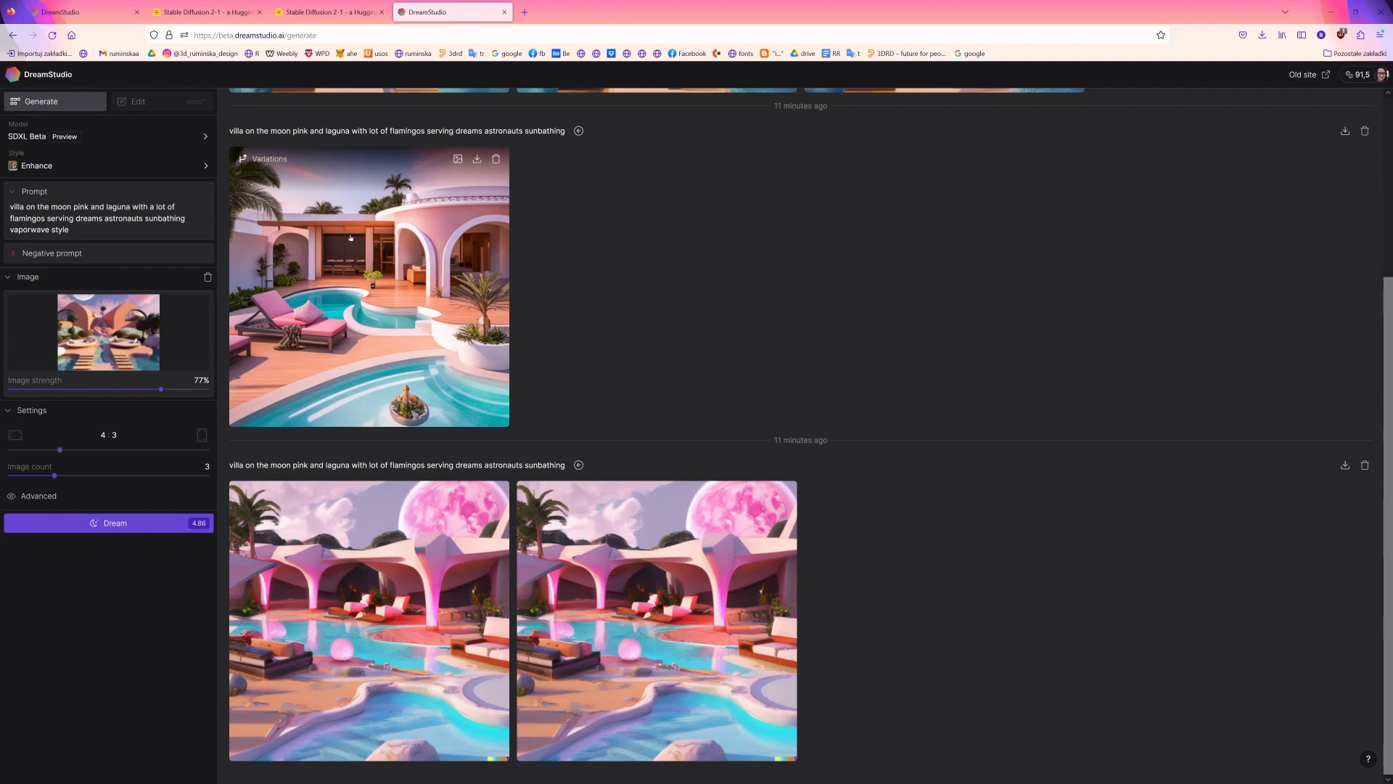
Lower the reference image's strength to 48% and generate a new set of images
scroll(350, 238, "up", 4)
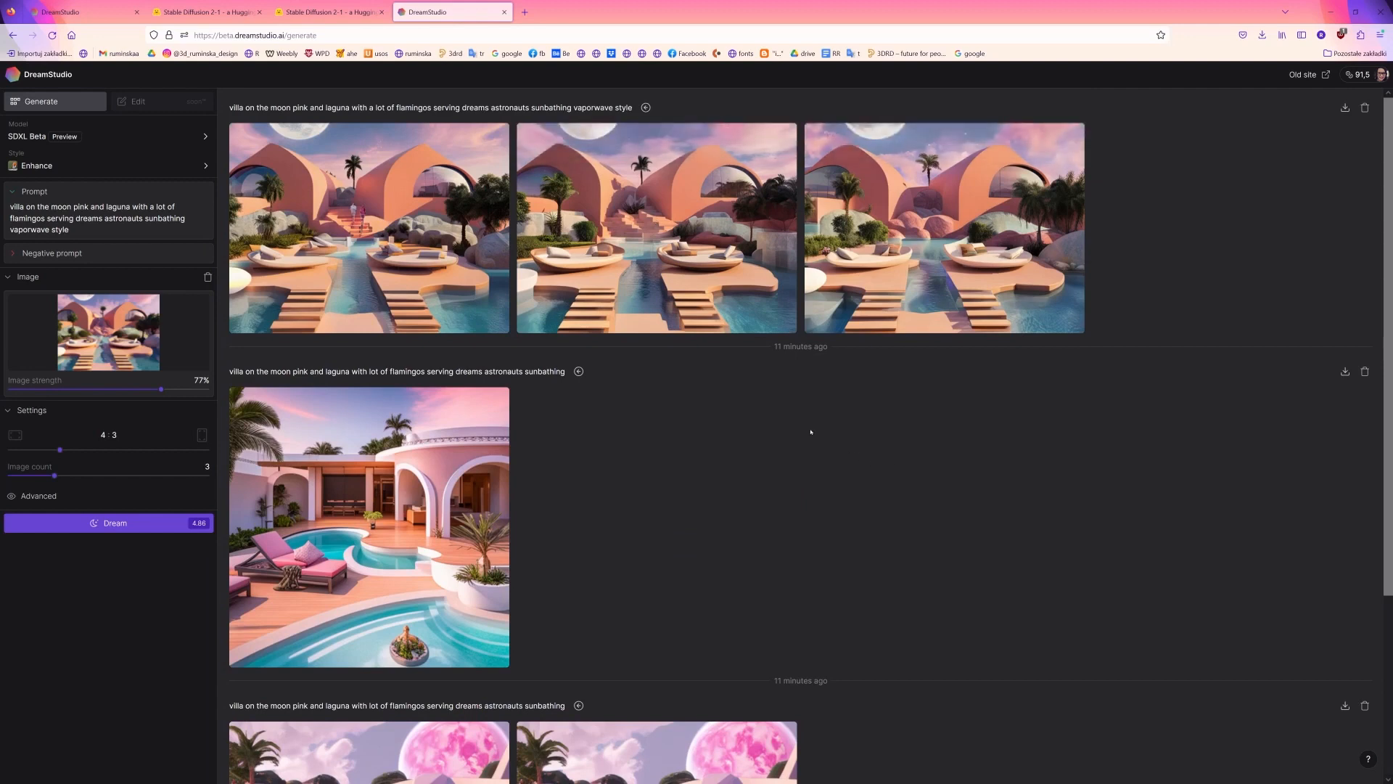
left_click_drag(161, 389, 105, 390)
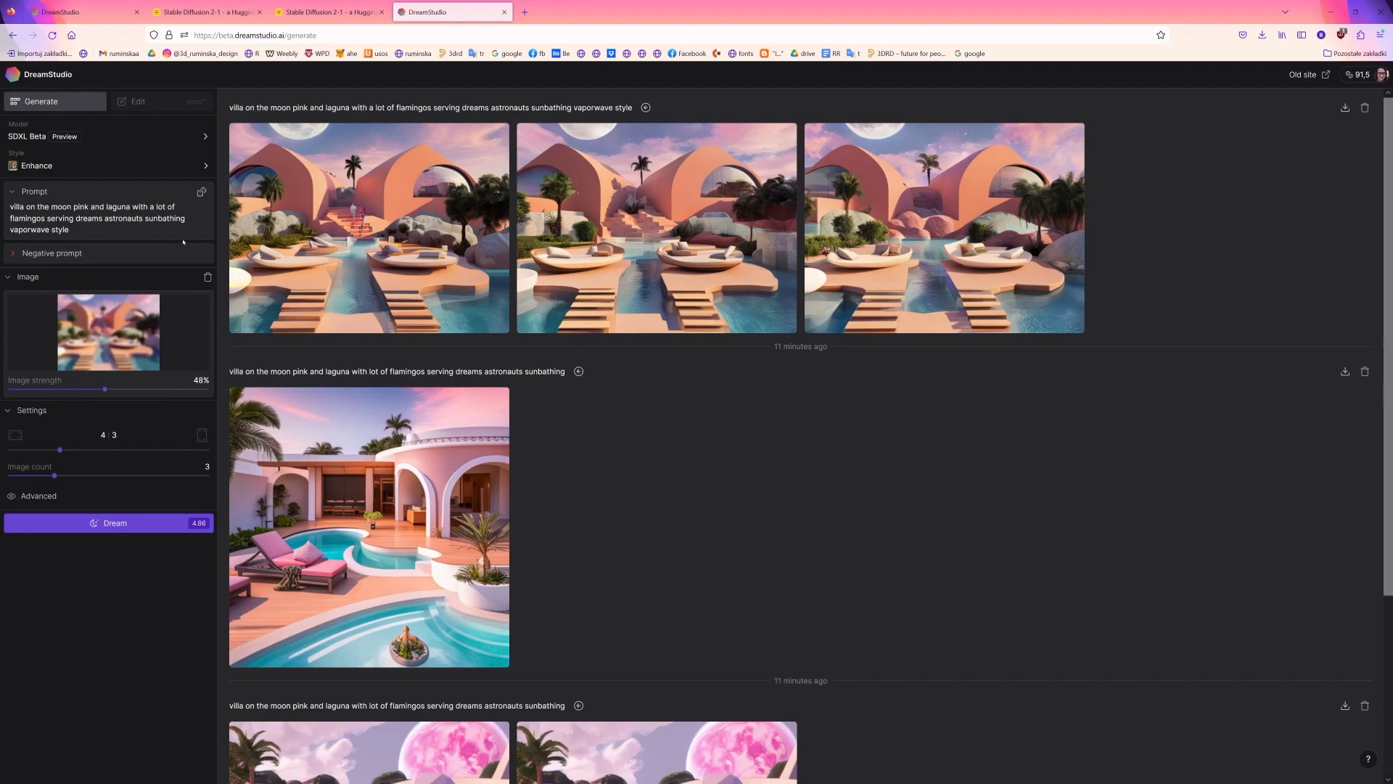
left_click(95, 519)
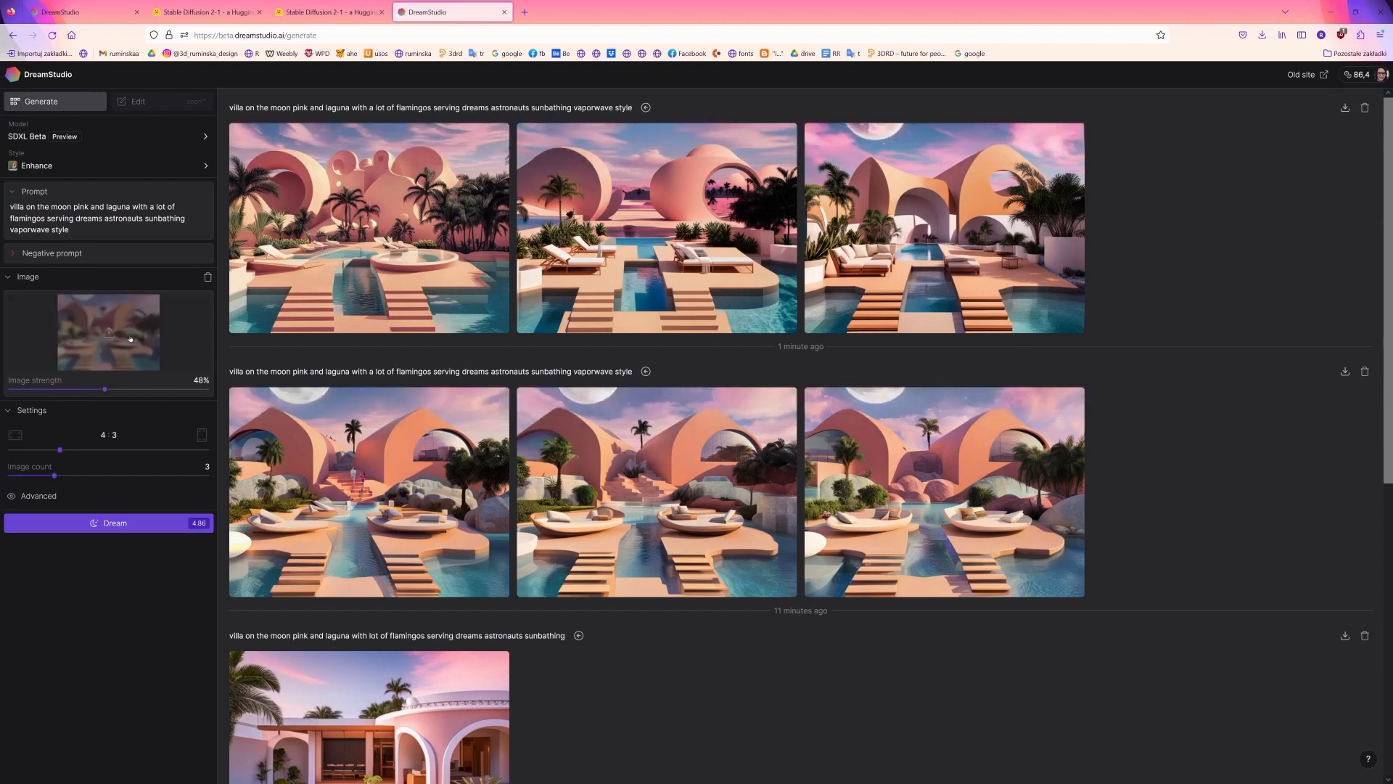
Set the image strength to 31%, add "blue" before "laguna" in the prompt and generate another set of images
left_click_drag(104, 389, 71, 389)
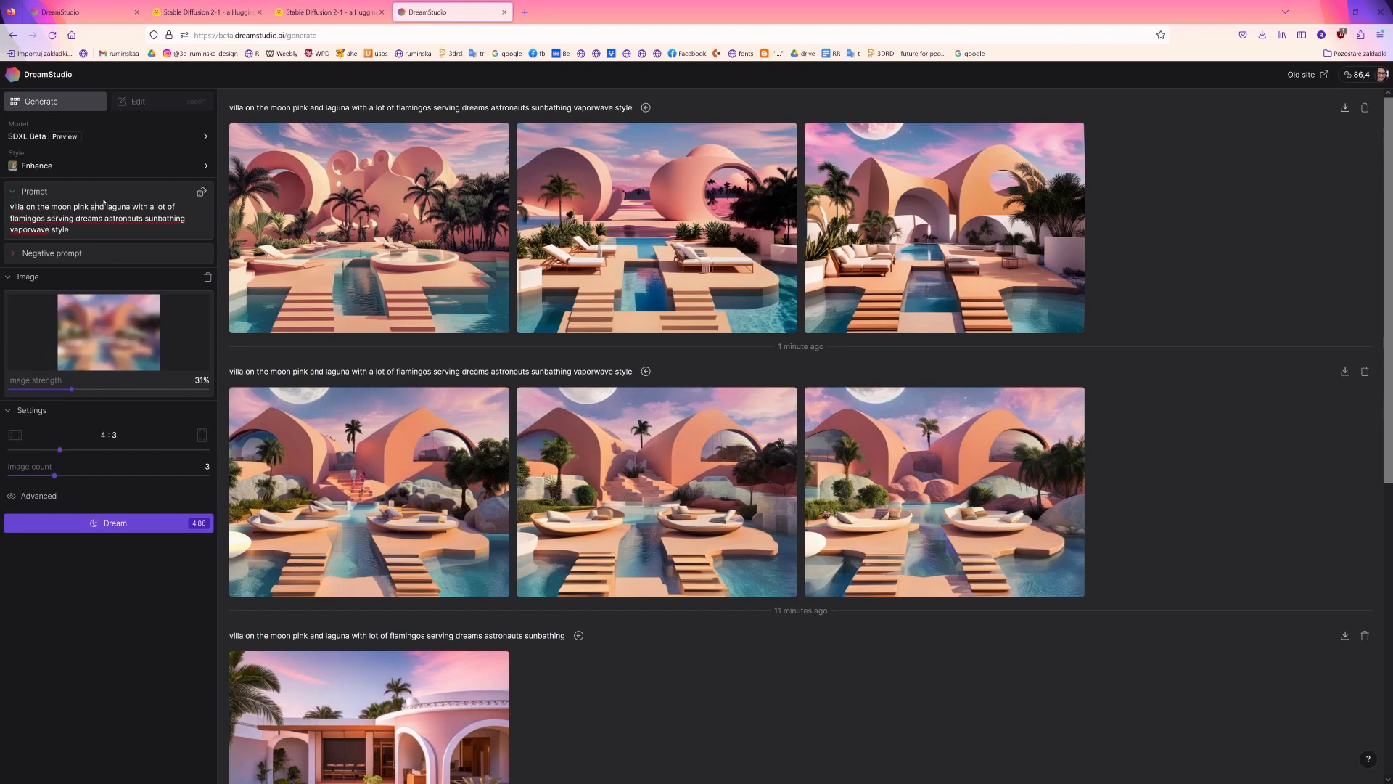
type("blue")
key("ctrl+Return")
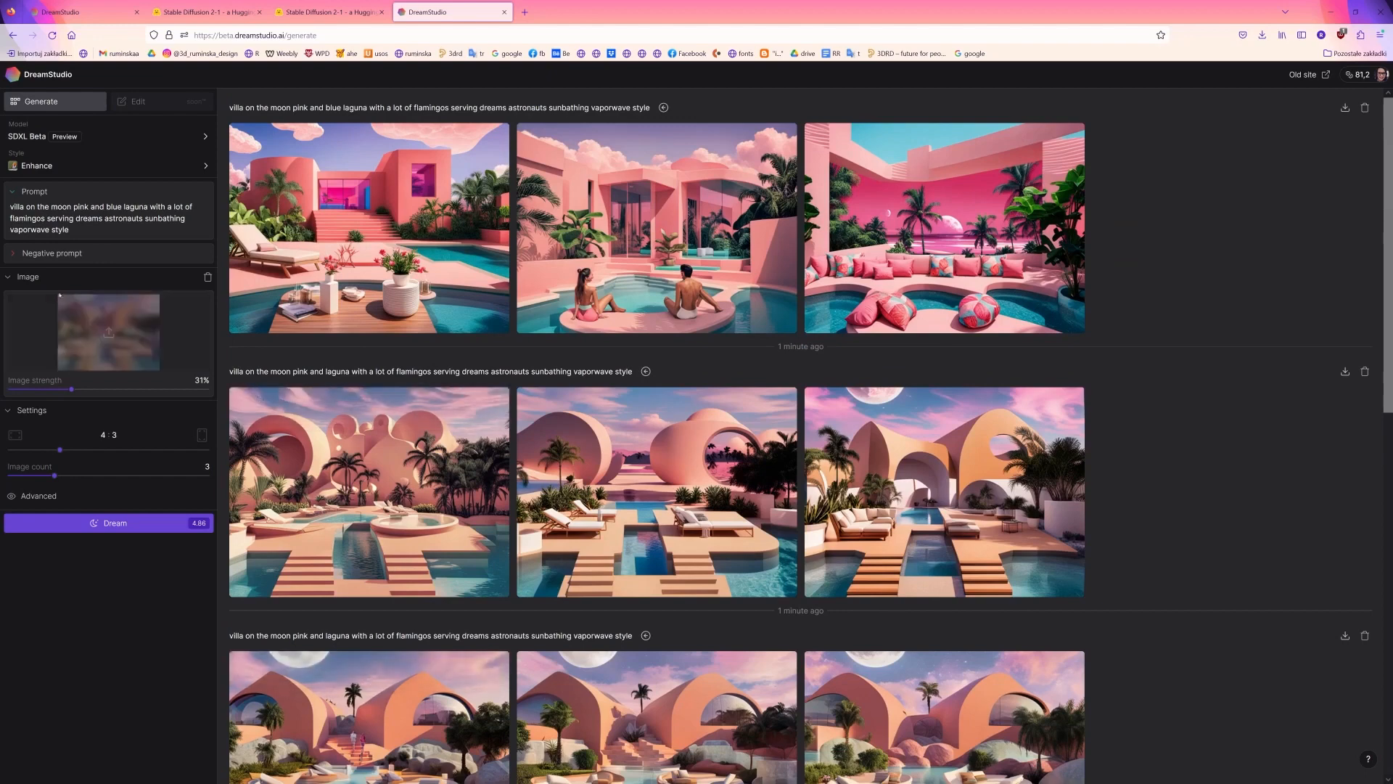
Copy the full villa prompt and paste it as the prompt in the Stable Diffusion 2.1 Demo on Hugging Face
left_click_drag(99, 230, 13, 206)
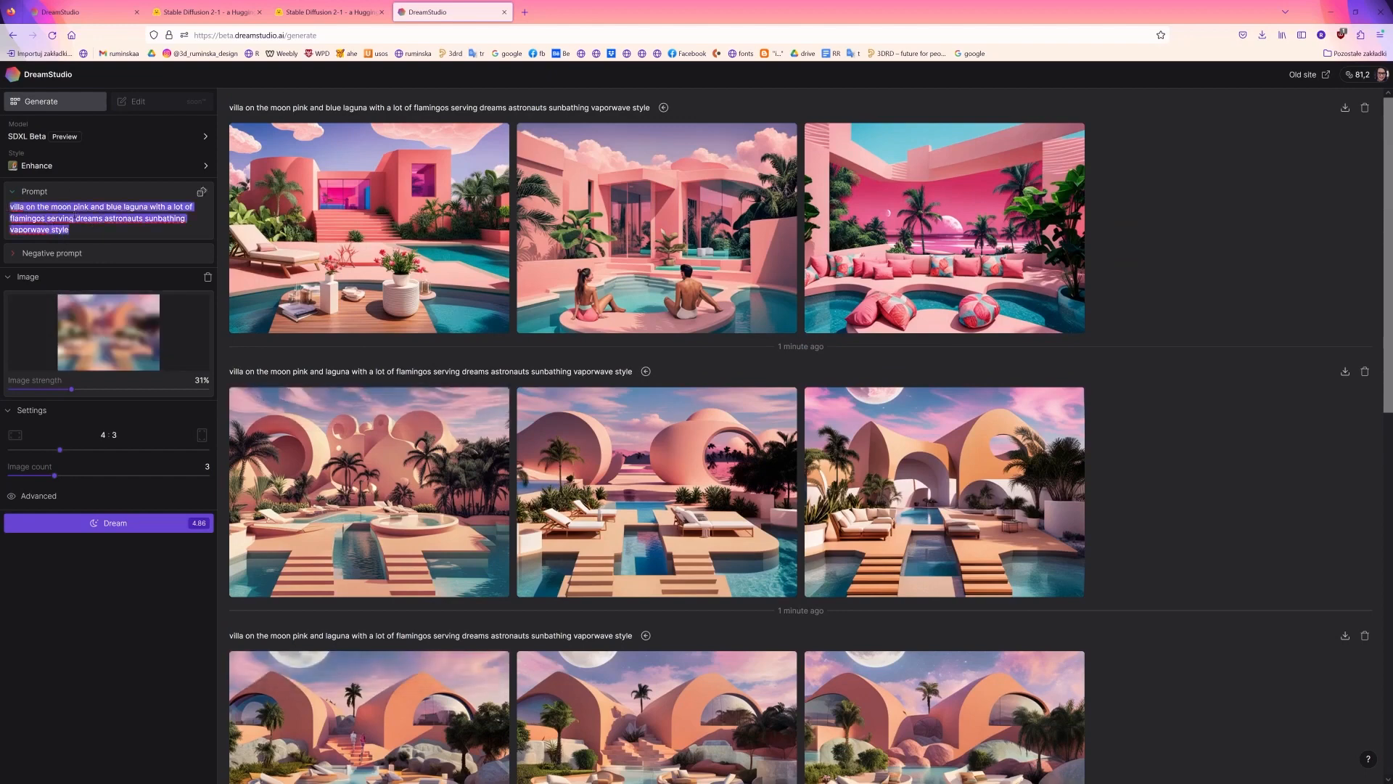
left_click(341, 12)
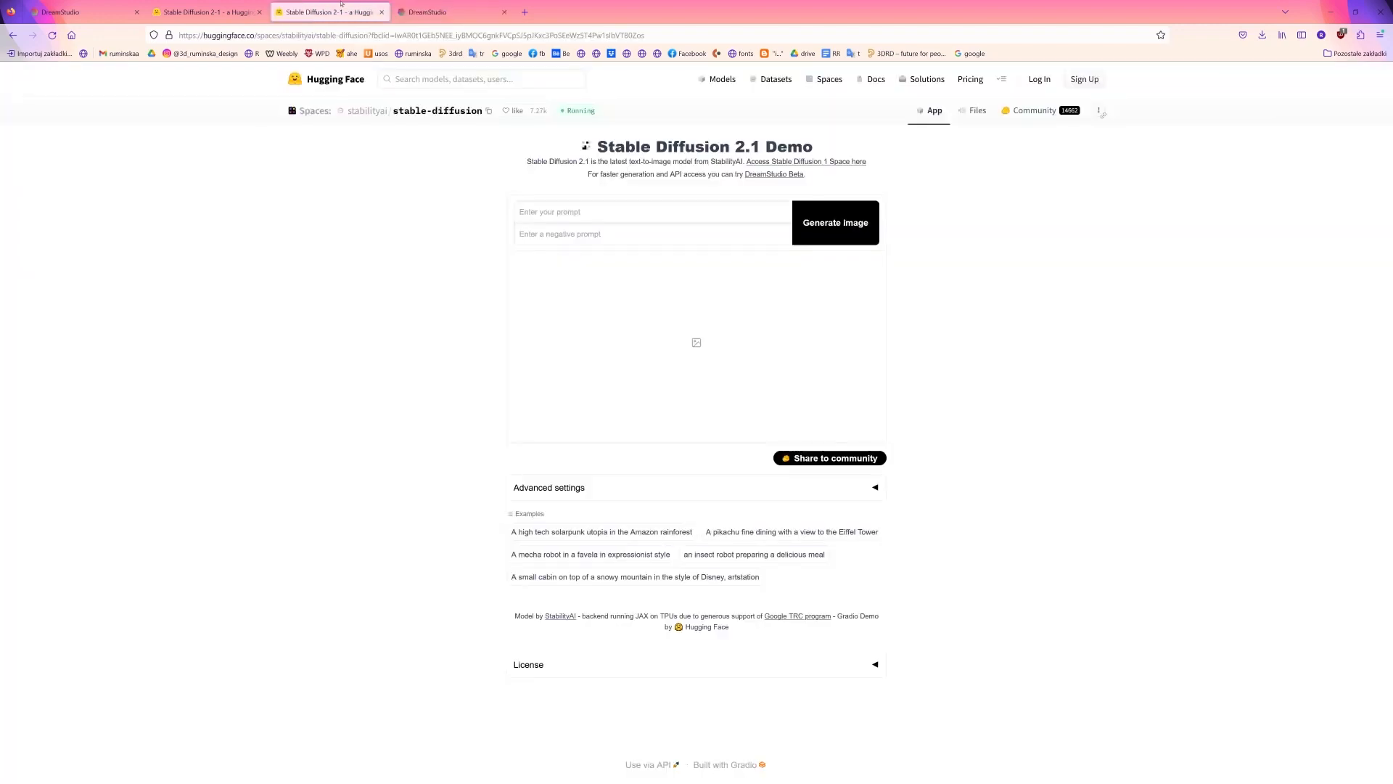
left_click(573, 209)
key("ctrl+v")
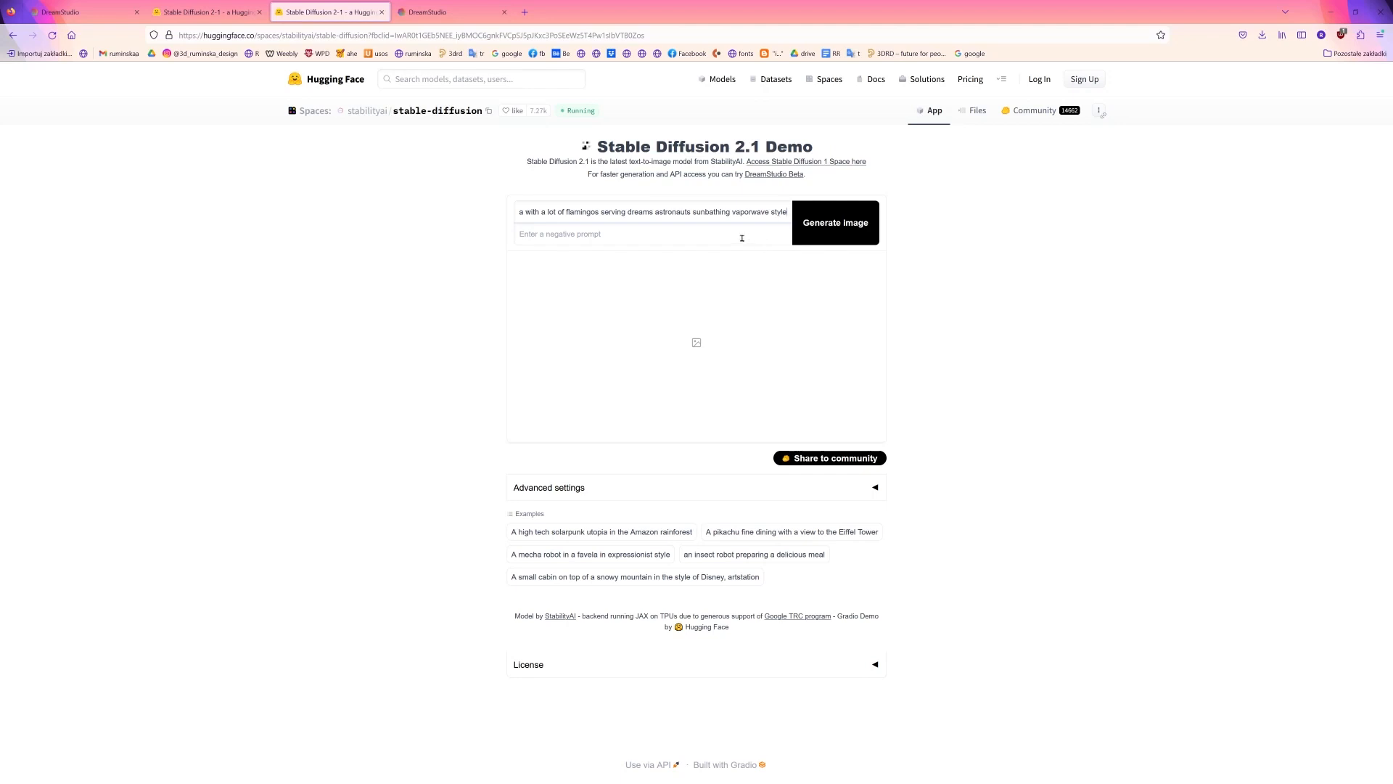
Enter "without people" as the negative prompt and generate the image
left_click(572, 235)
type("without people")
left_click(833, 228)
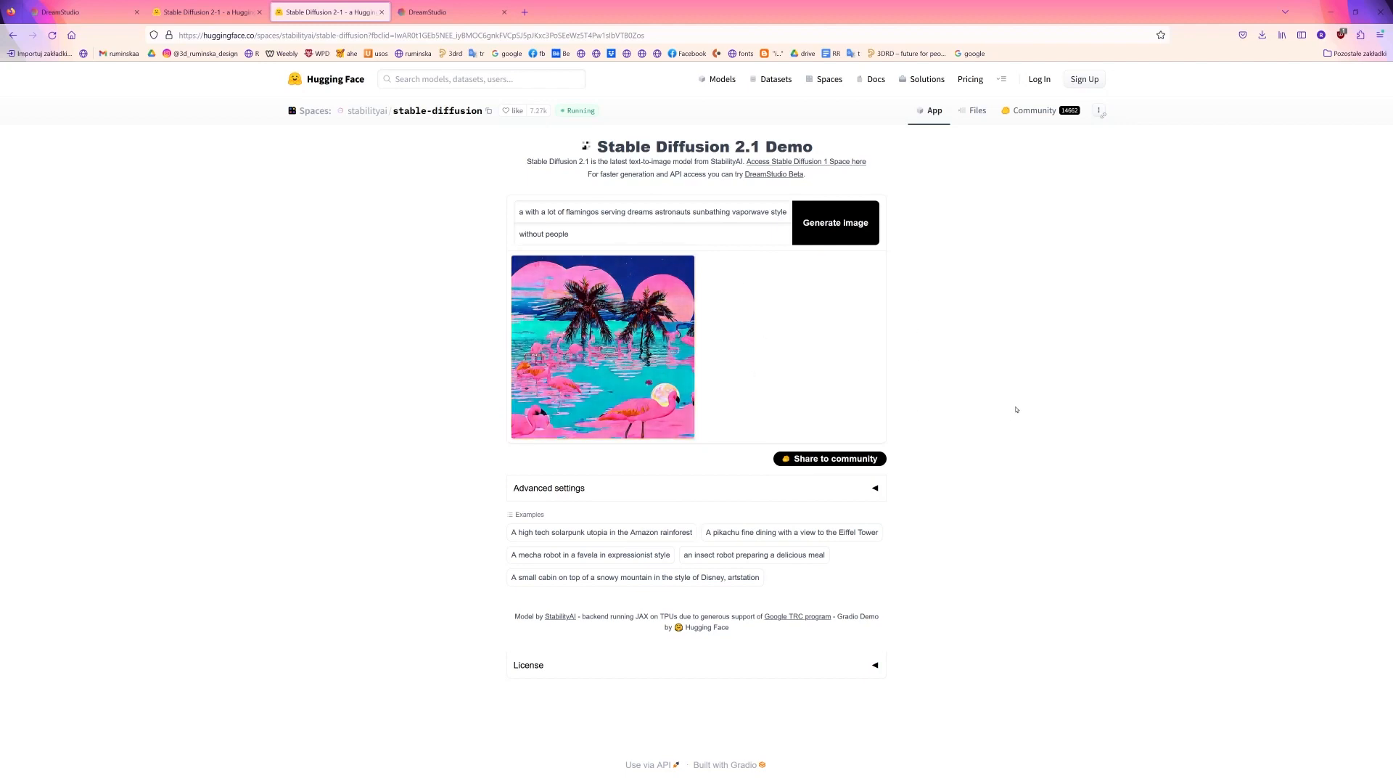
Set the Guidance Scale to 30.5 in the advanced settings and generate a new set of images
left_click(875, 487)
left_click_drag(592, 528, 734, 529)
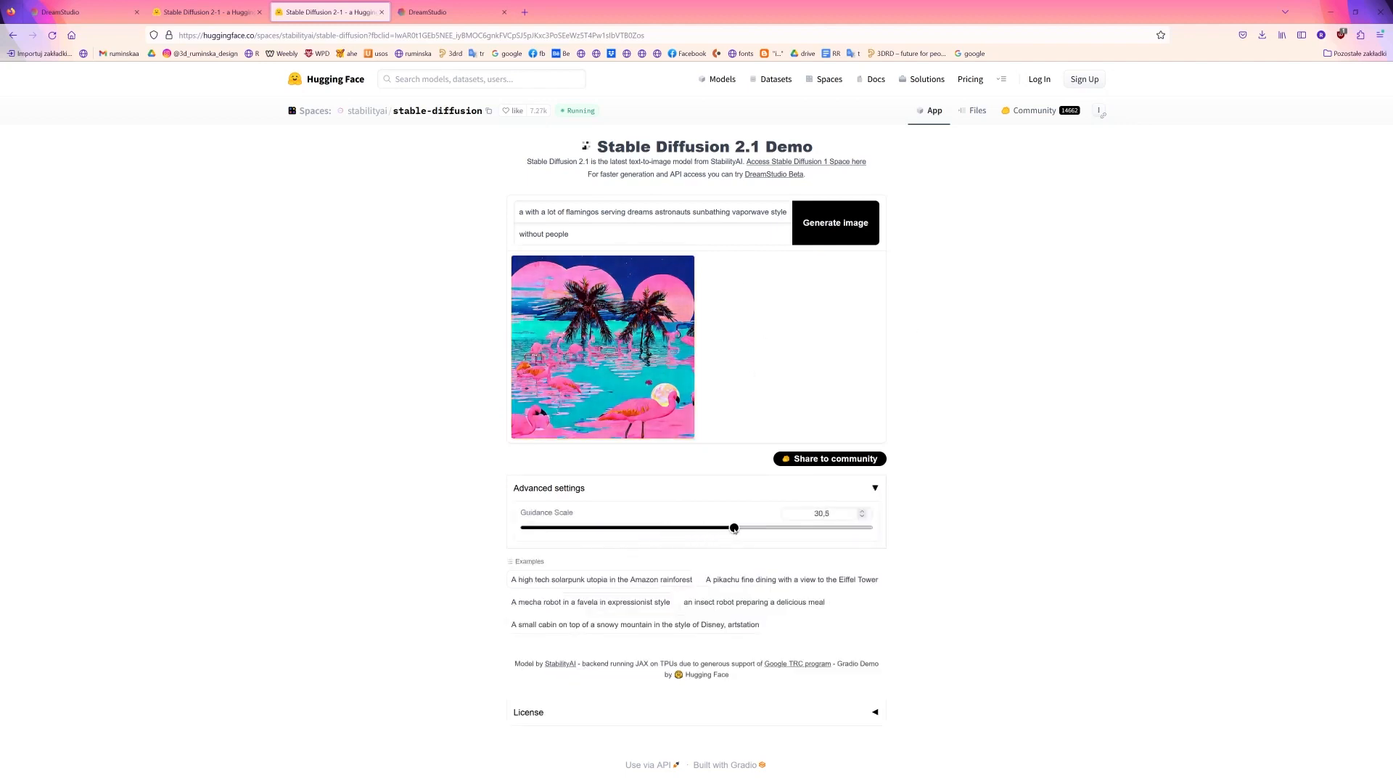
left_click(848, 232)
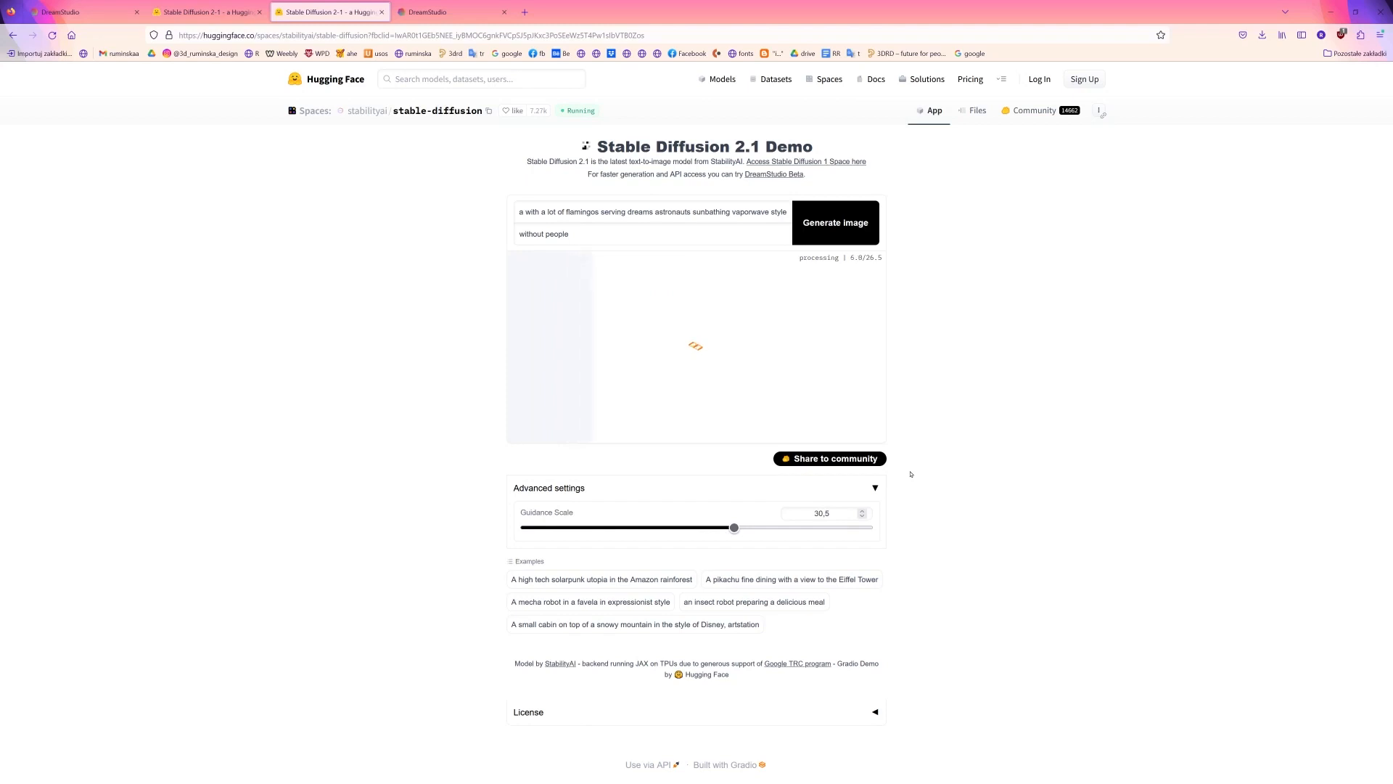
Compare with the earlier villa results in the other Stable Diffusion 2.1 Demo tab, checking all four images and their Guidance Scale
left_click(184, 5)
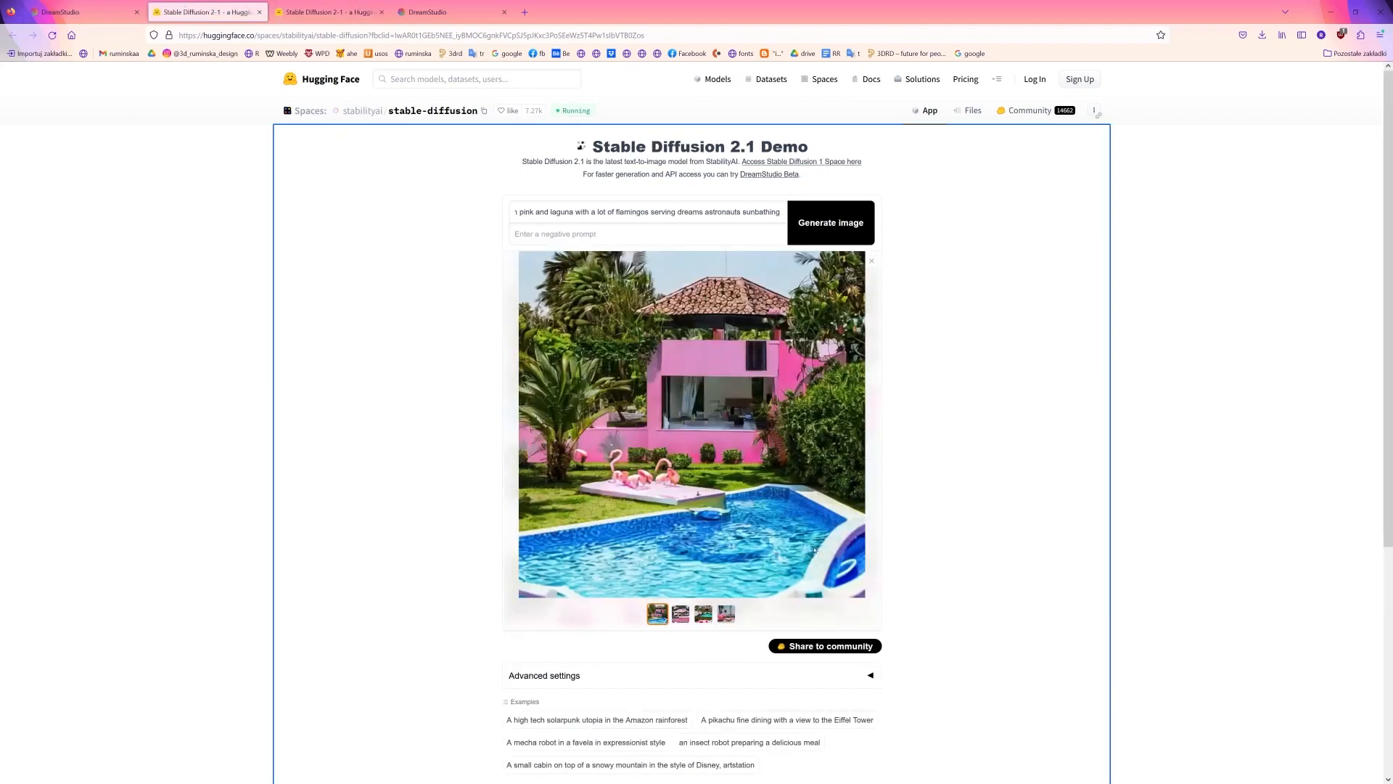
left_click(873, 260)
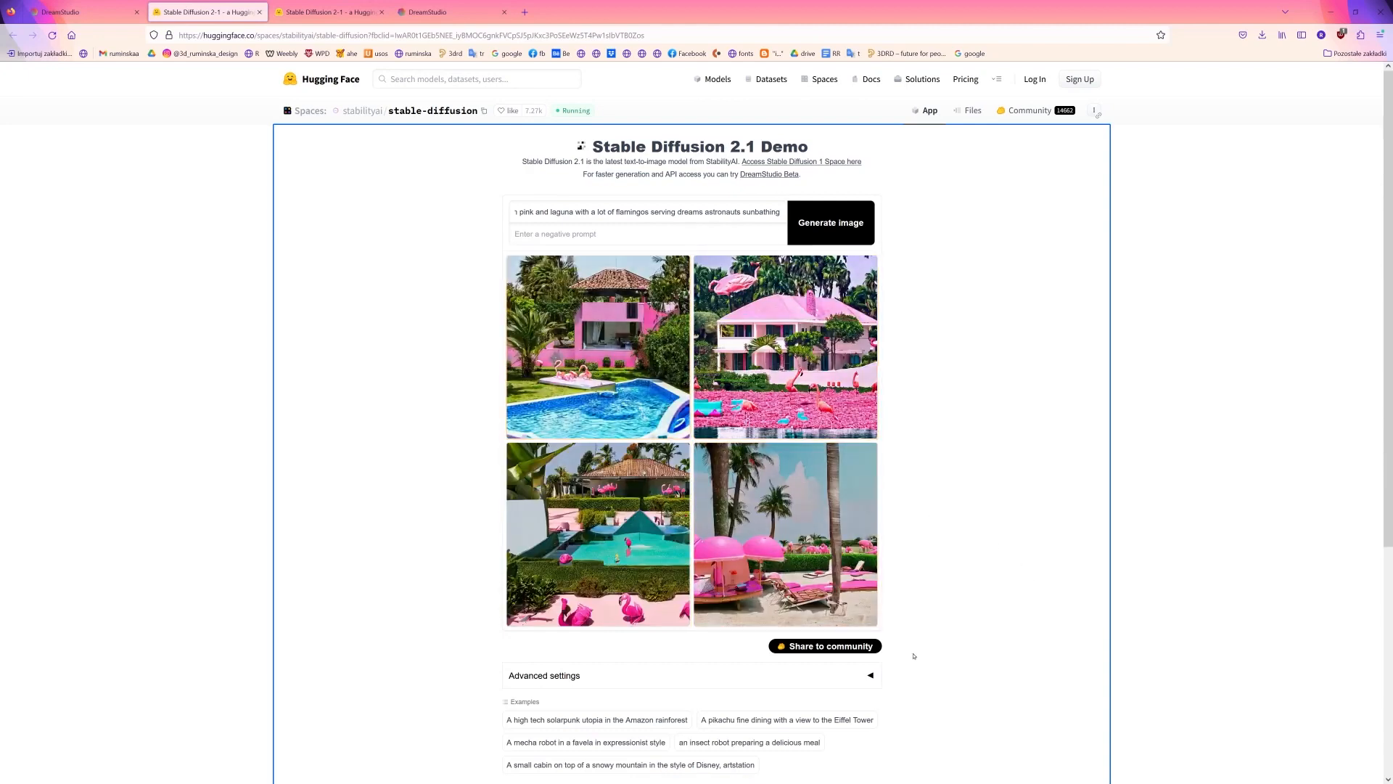
left_click(873, 676)
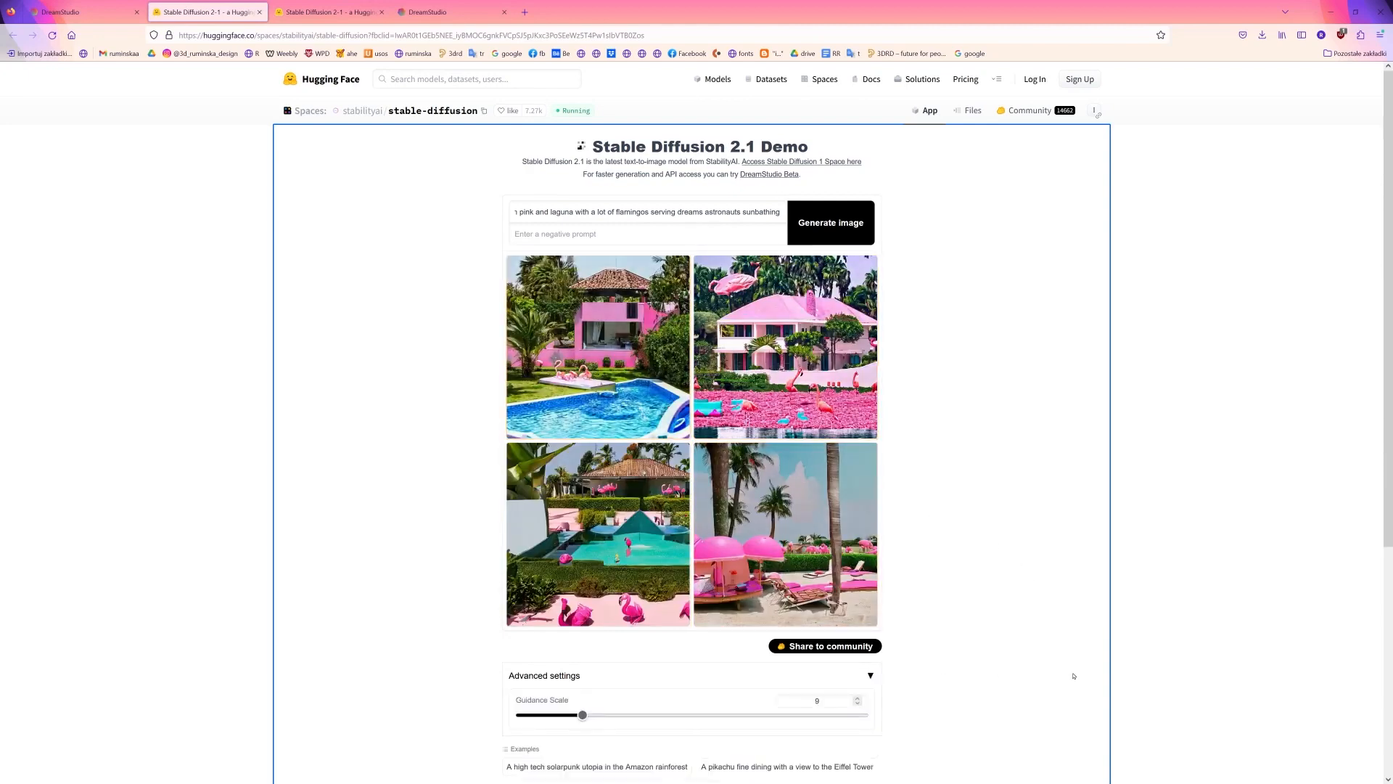
scroll(1060, 628, "down", 2)
scroll(1060, 628, "up", 2)
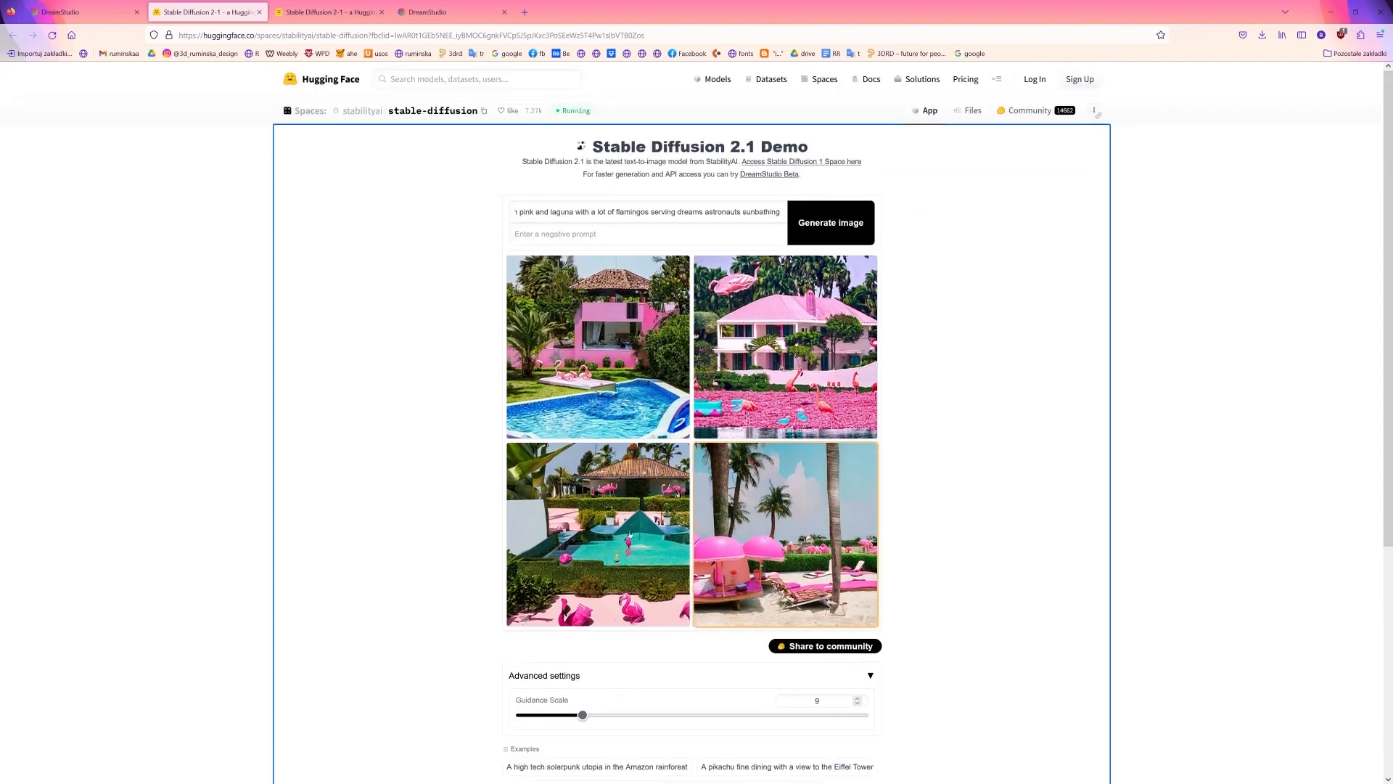
Return to the "without people" demo tab, set the Guidance Scale to 2.3 and generate the images again
left_click(330, 8)
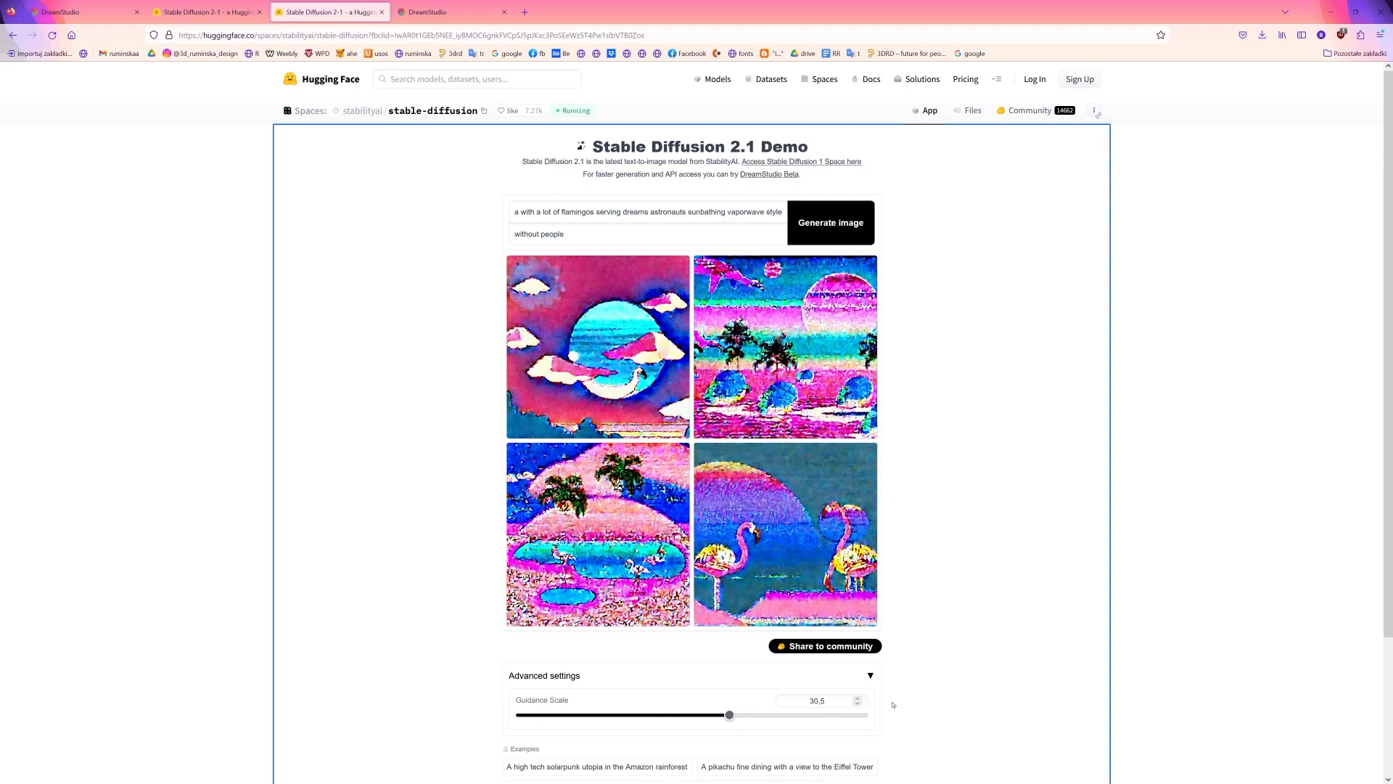
left_click_drag(730, 717, 537, 717)
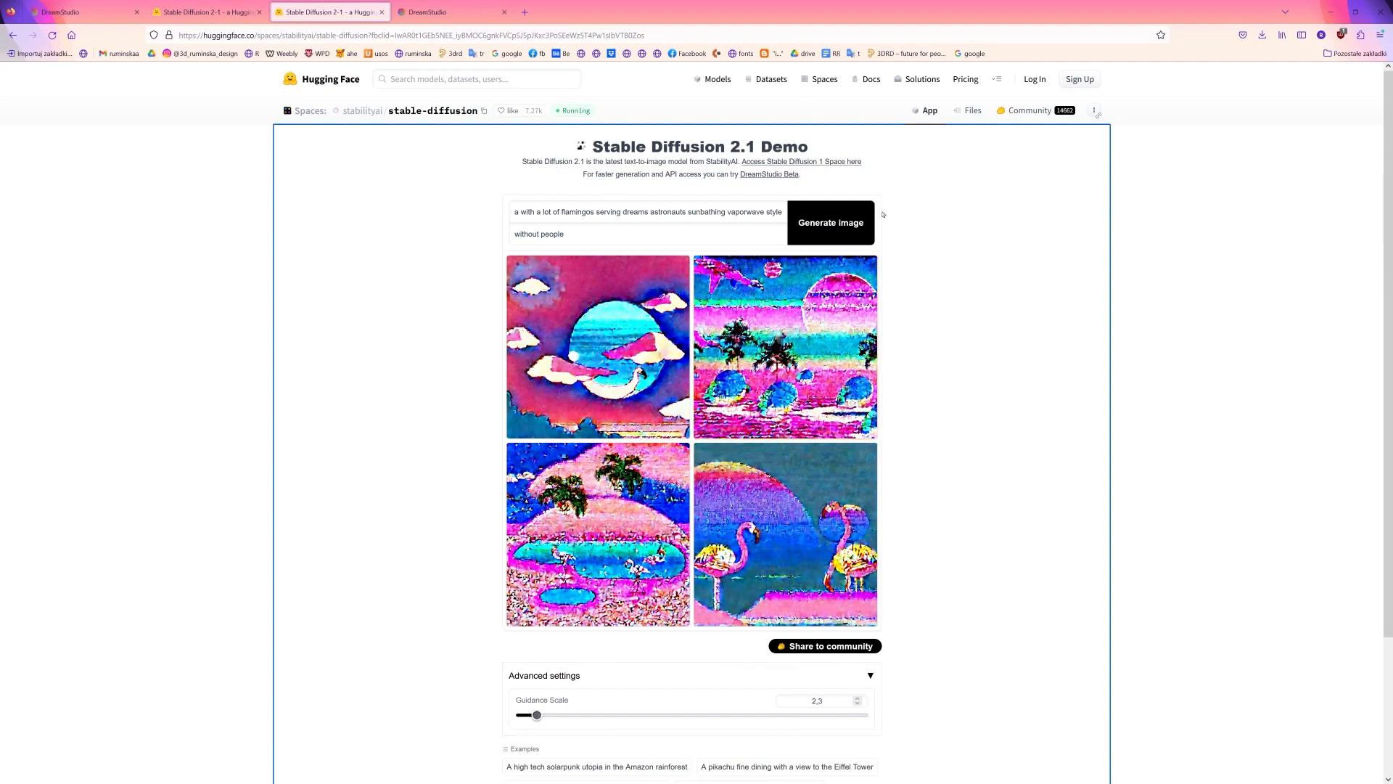
left_click(831, 223)
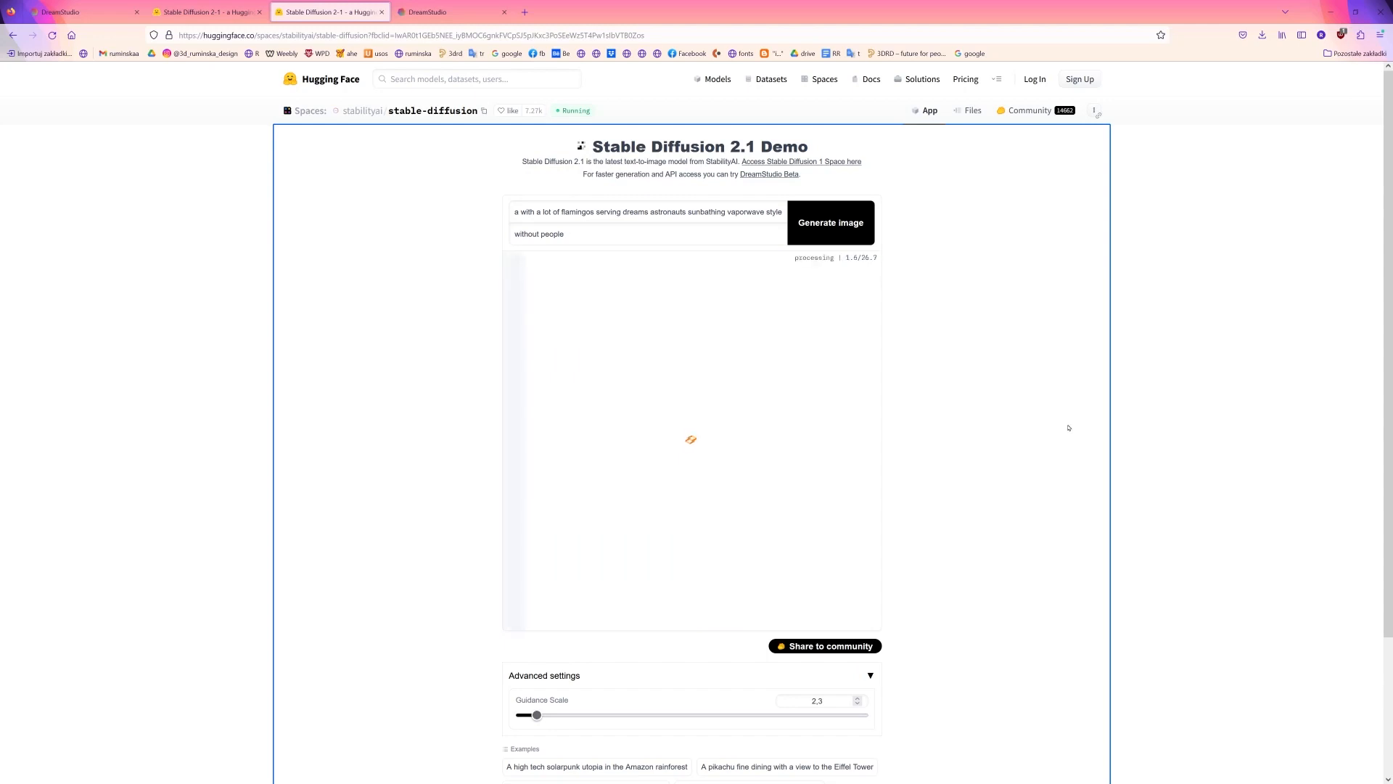
scroll(1073, 422, "down", 1)
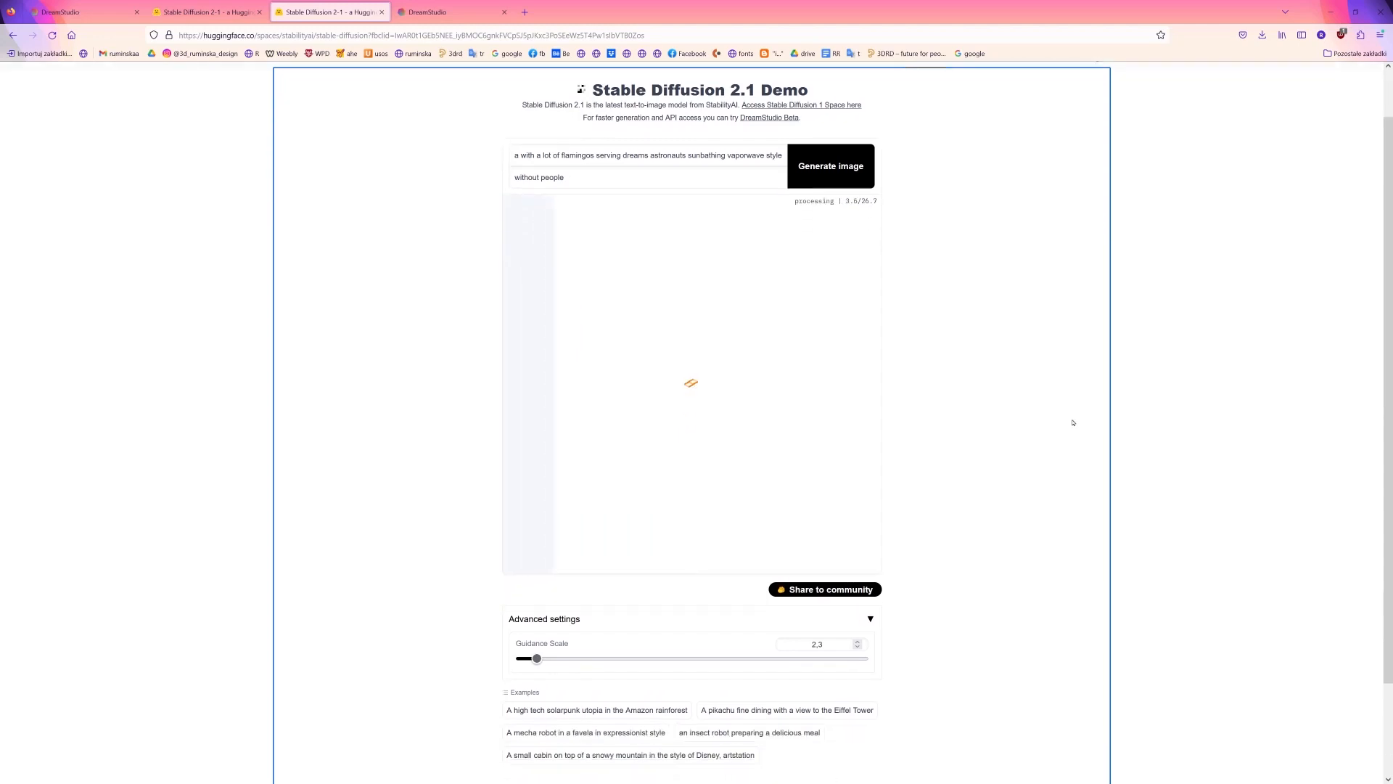
scroll(1073, 418, "up", 1)
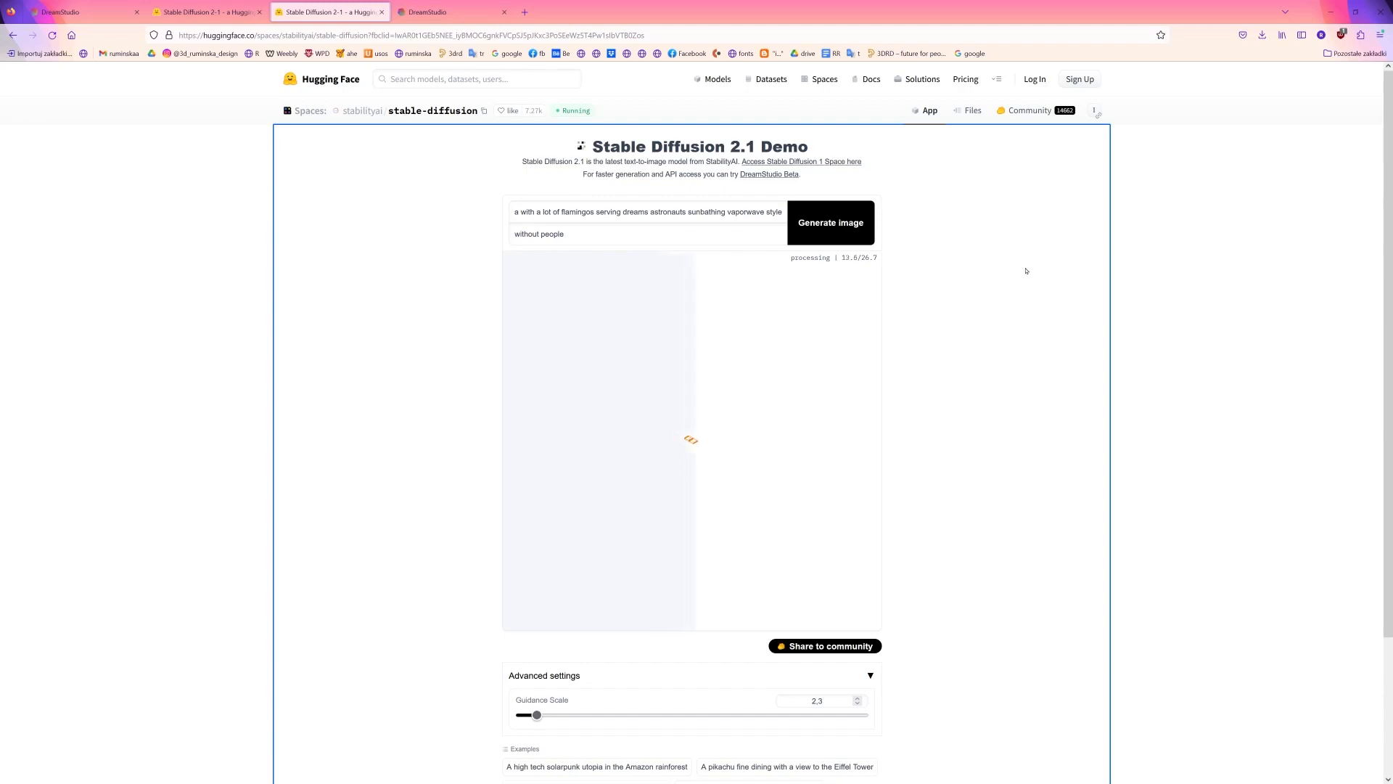
Switch to DreamStudio, generate variations of an existing pink villa image and download the second and third results
left_click(415, 14)
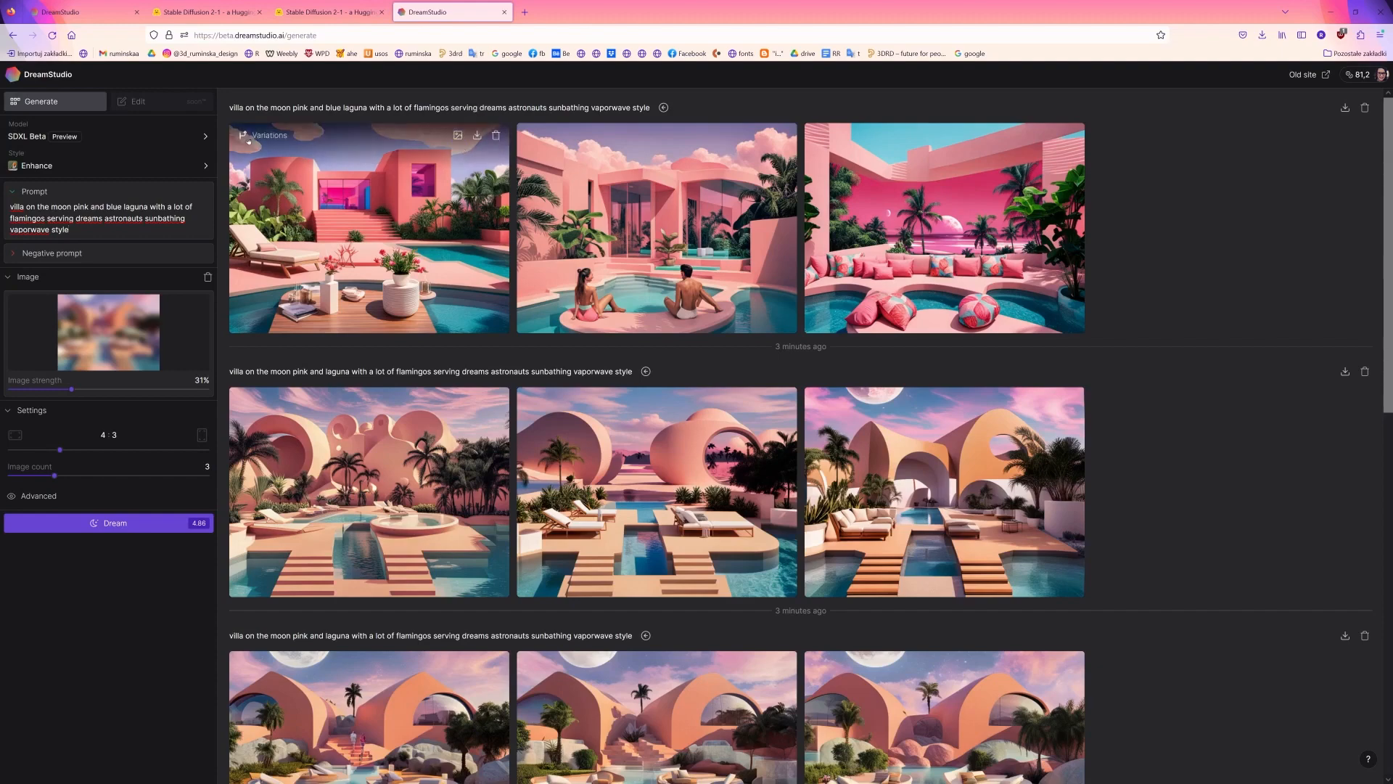
left_click(262, 137)
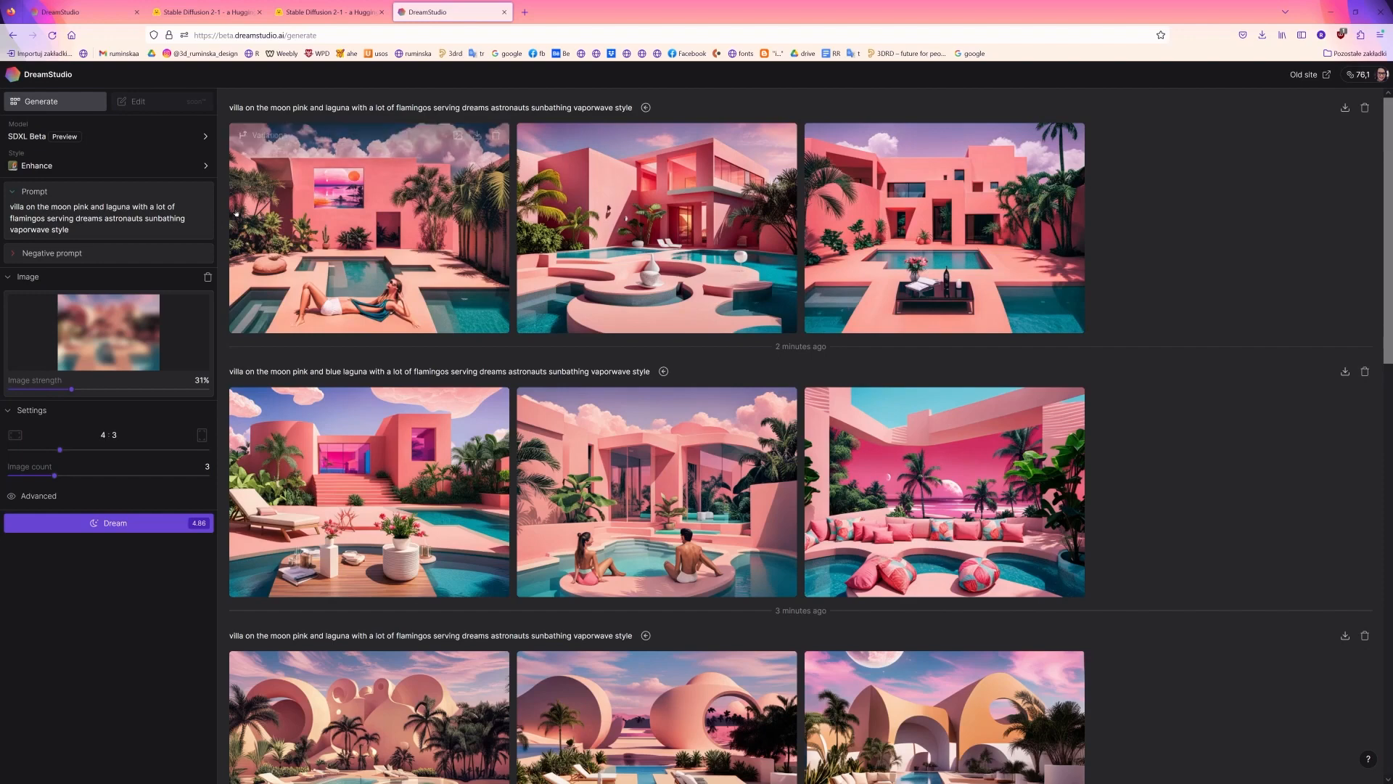
mouse_move(643, 206)
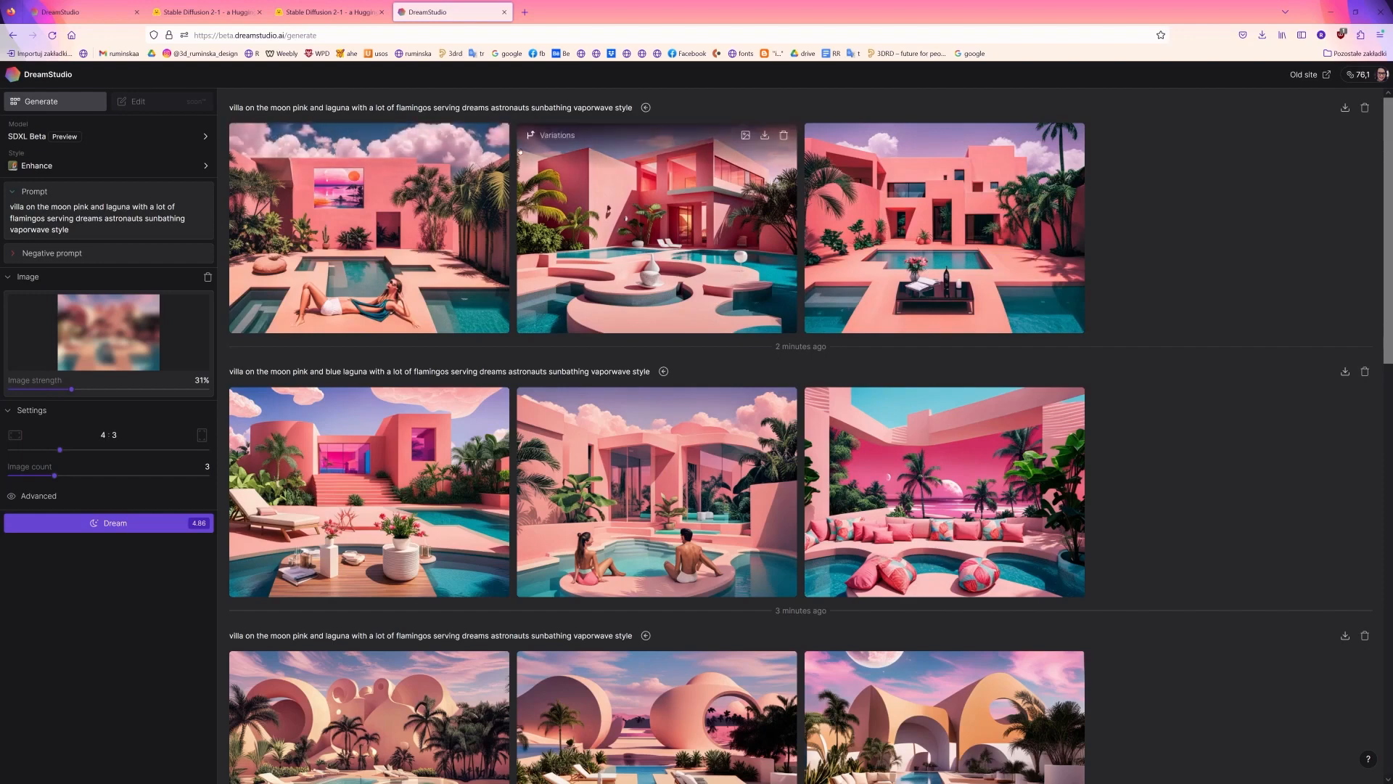
left_click(766, 135)
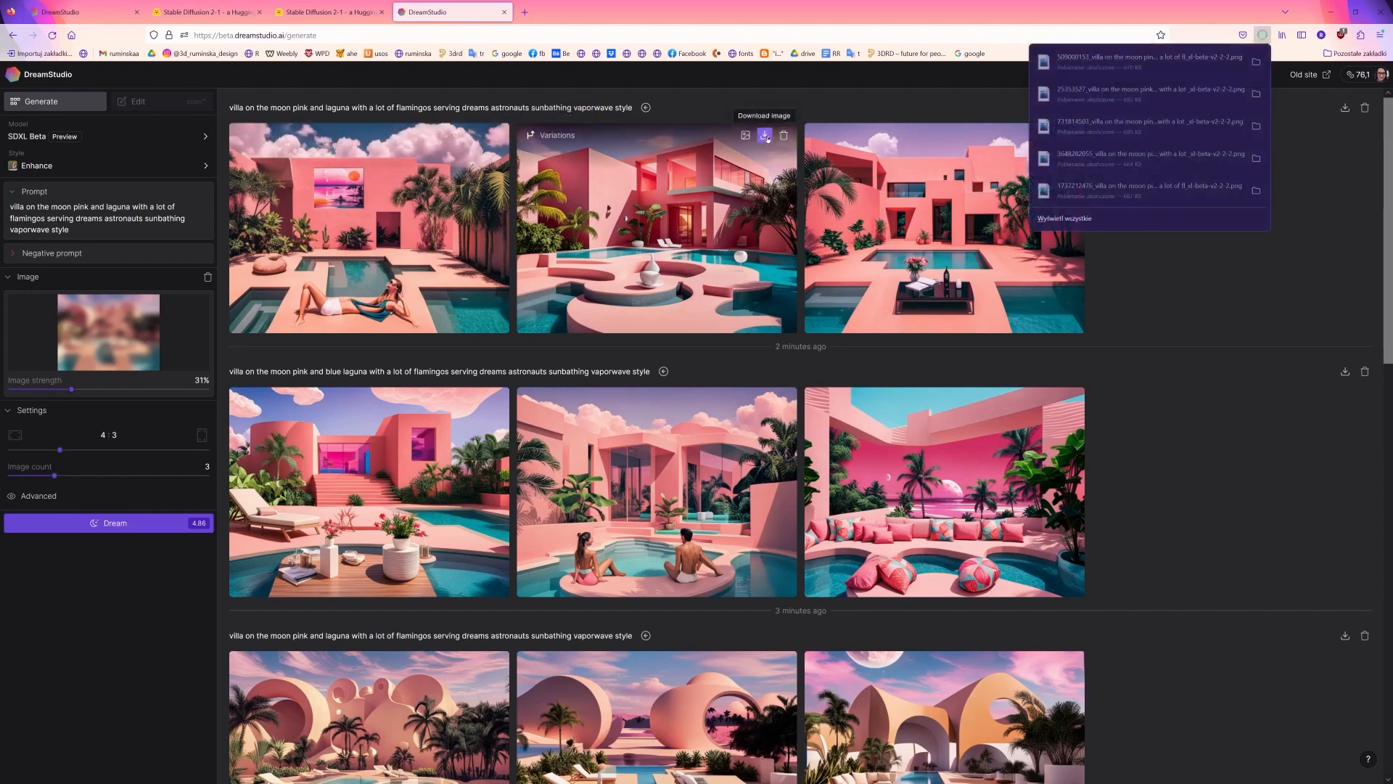
left_click(1130, 303)
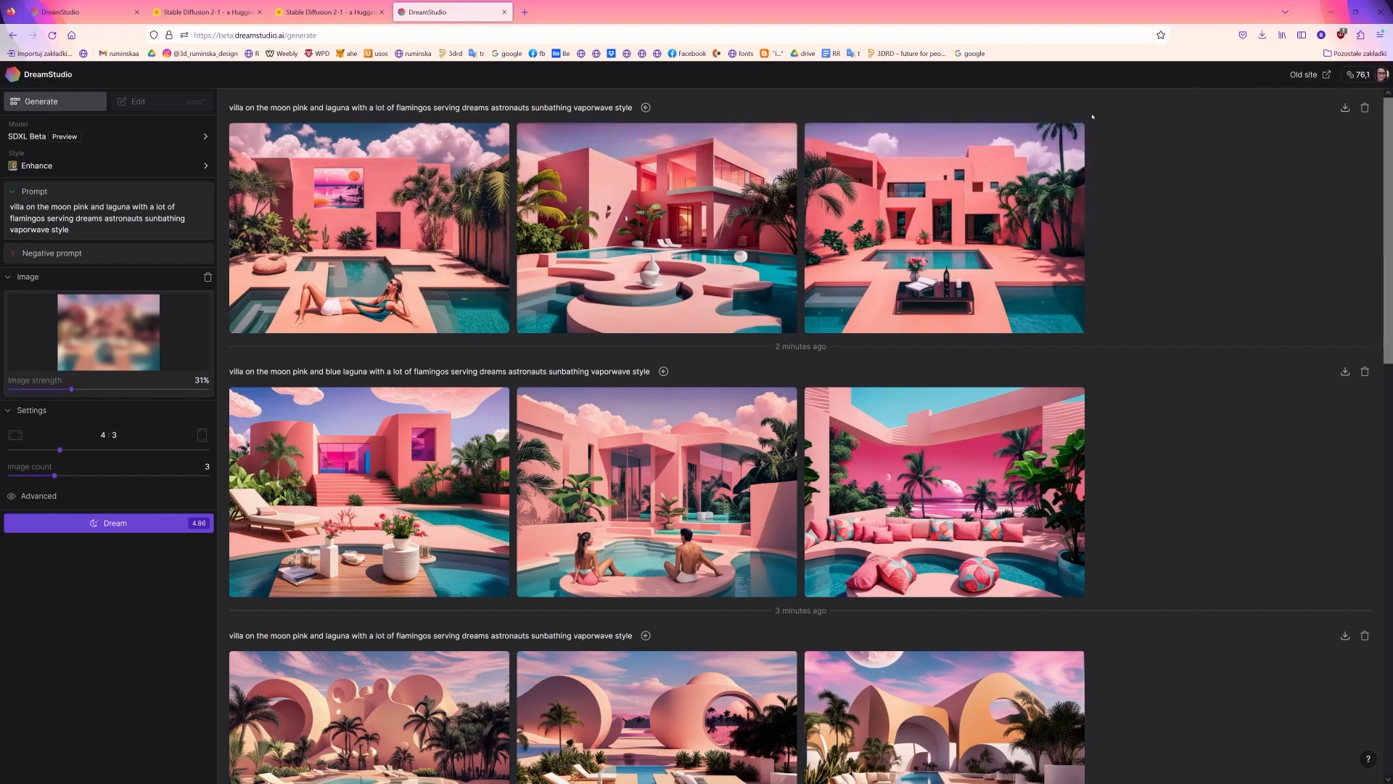
left_click(1052, 136)
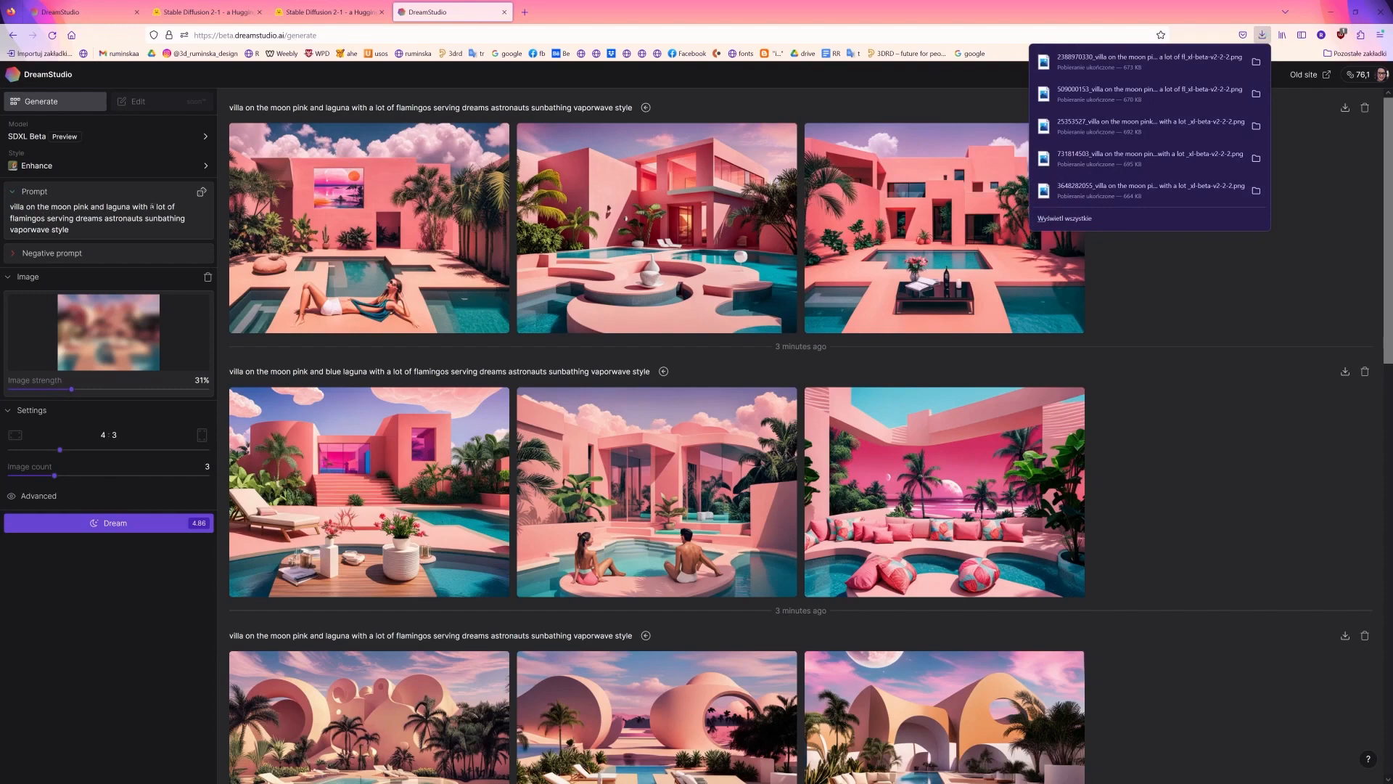
Move "a lot of flamingos serving dreams astronauts sunbathing" to the start of the prompt, before "villa on the moon", and generate new images
left_click(160, 207)
left_click(168, 207)
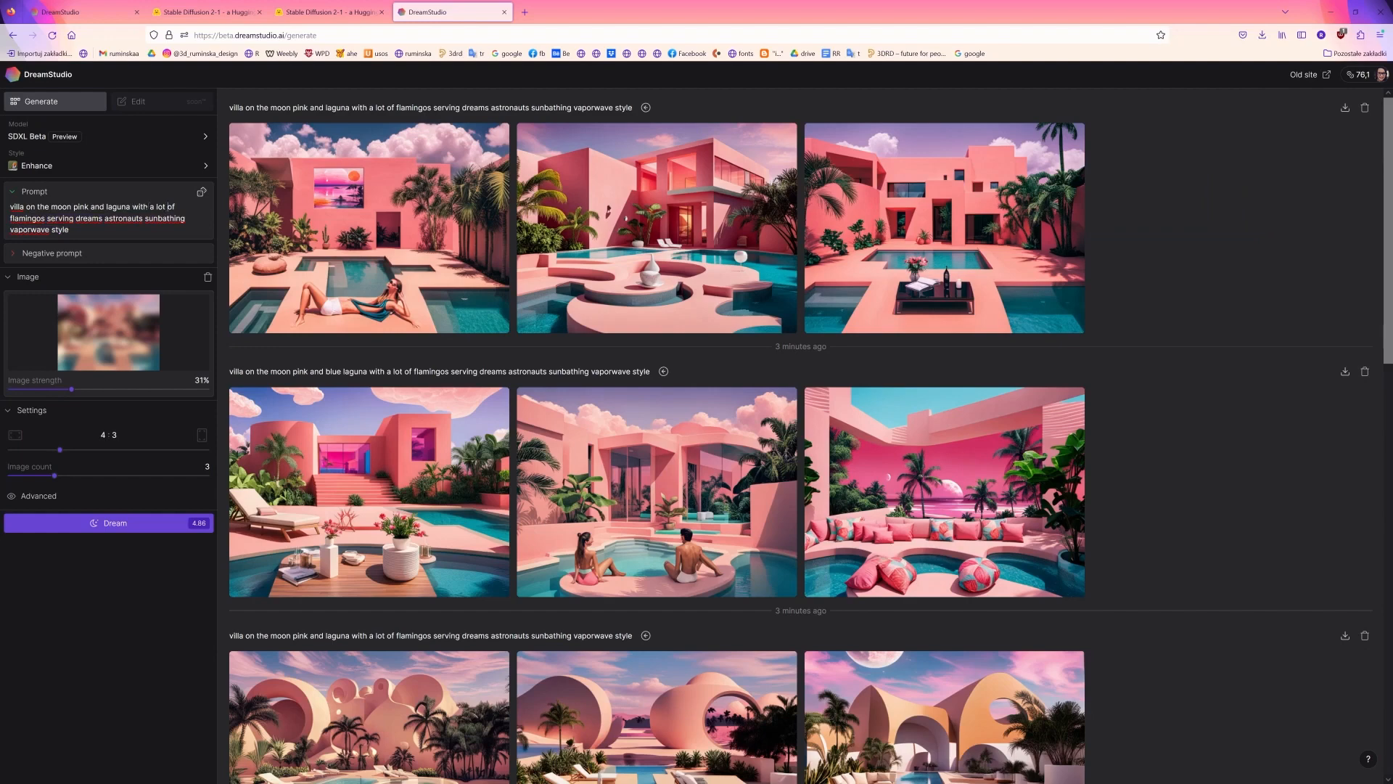
left_click_drag(148, 207, 198, 217)
key("ctrl+c")
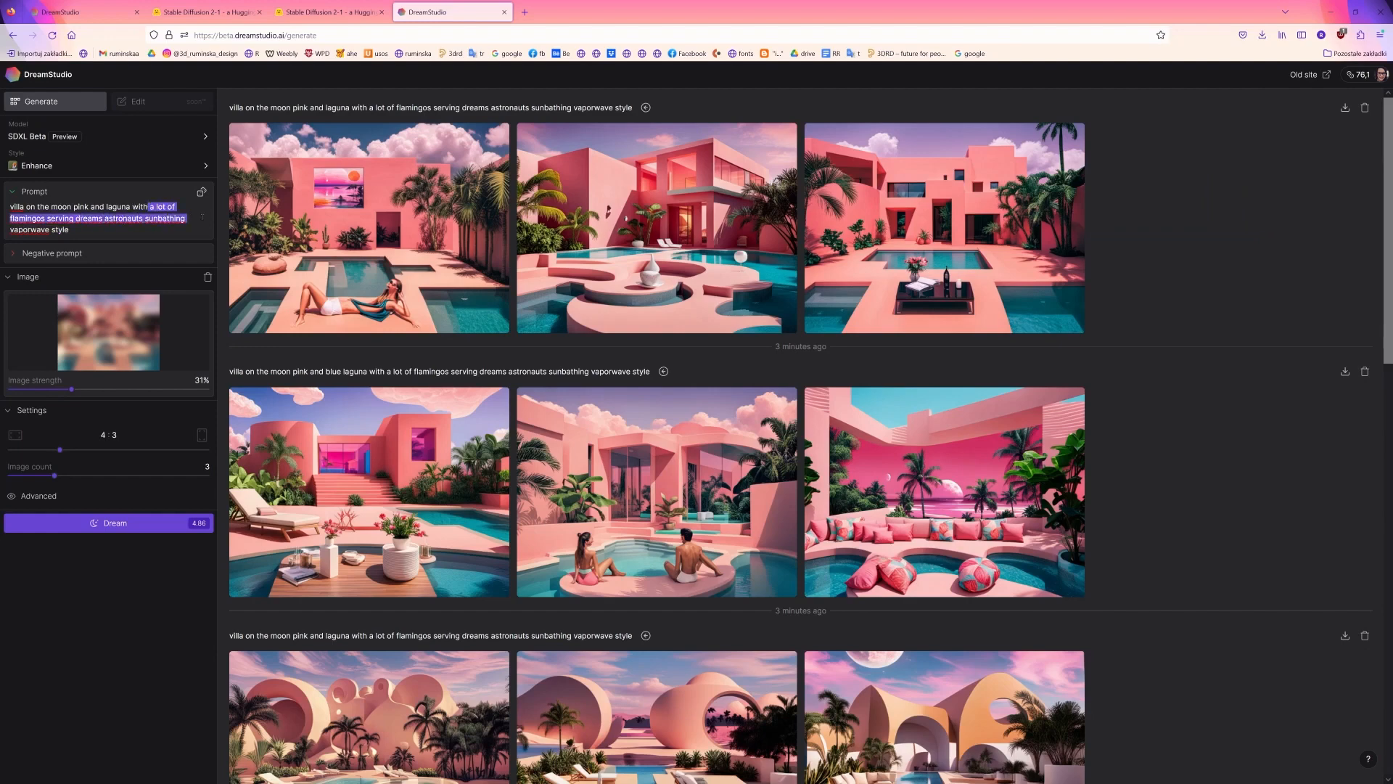
key("BackSpace")
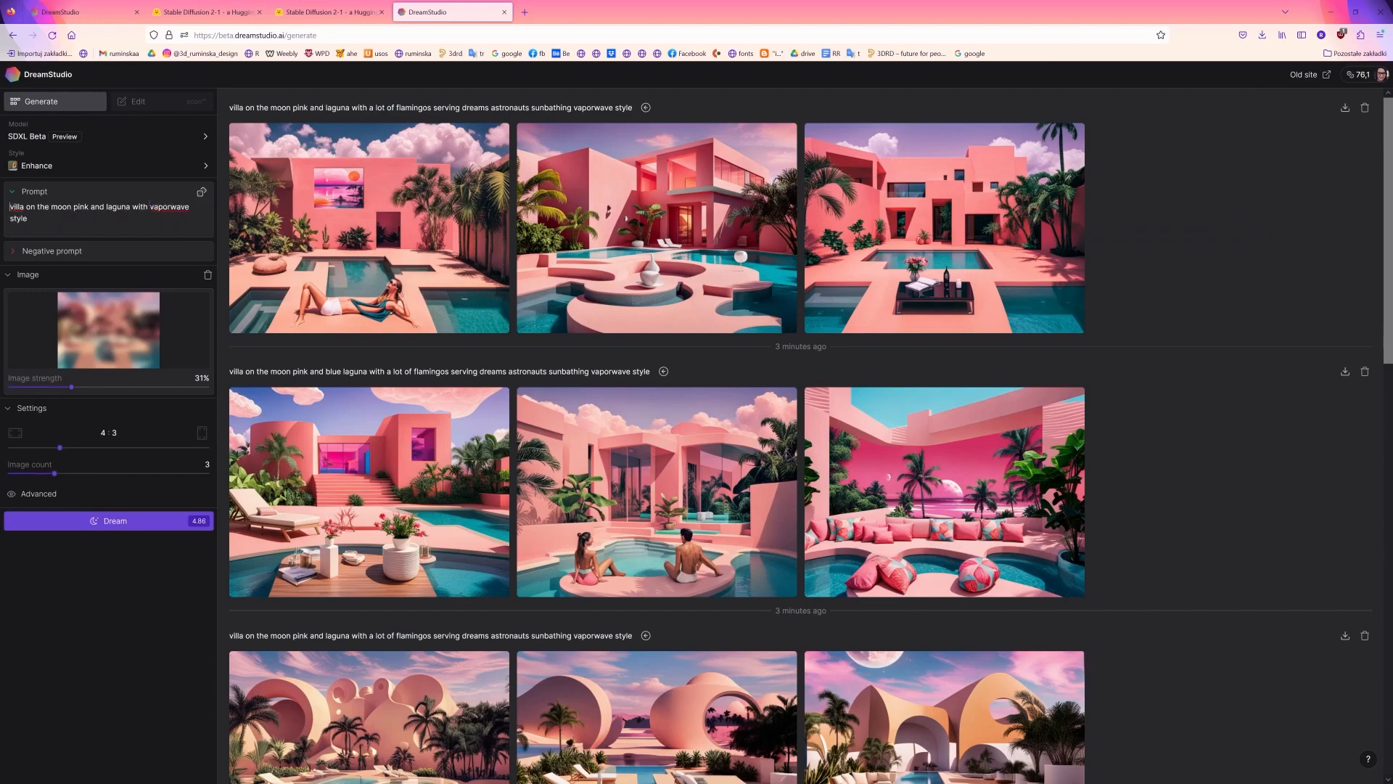
key("ctrl+v")
key("Return")
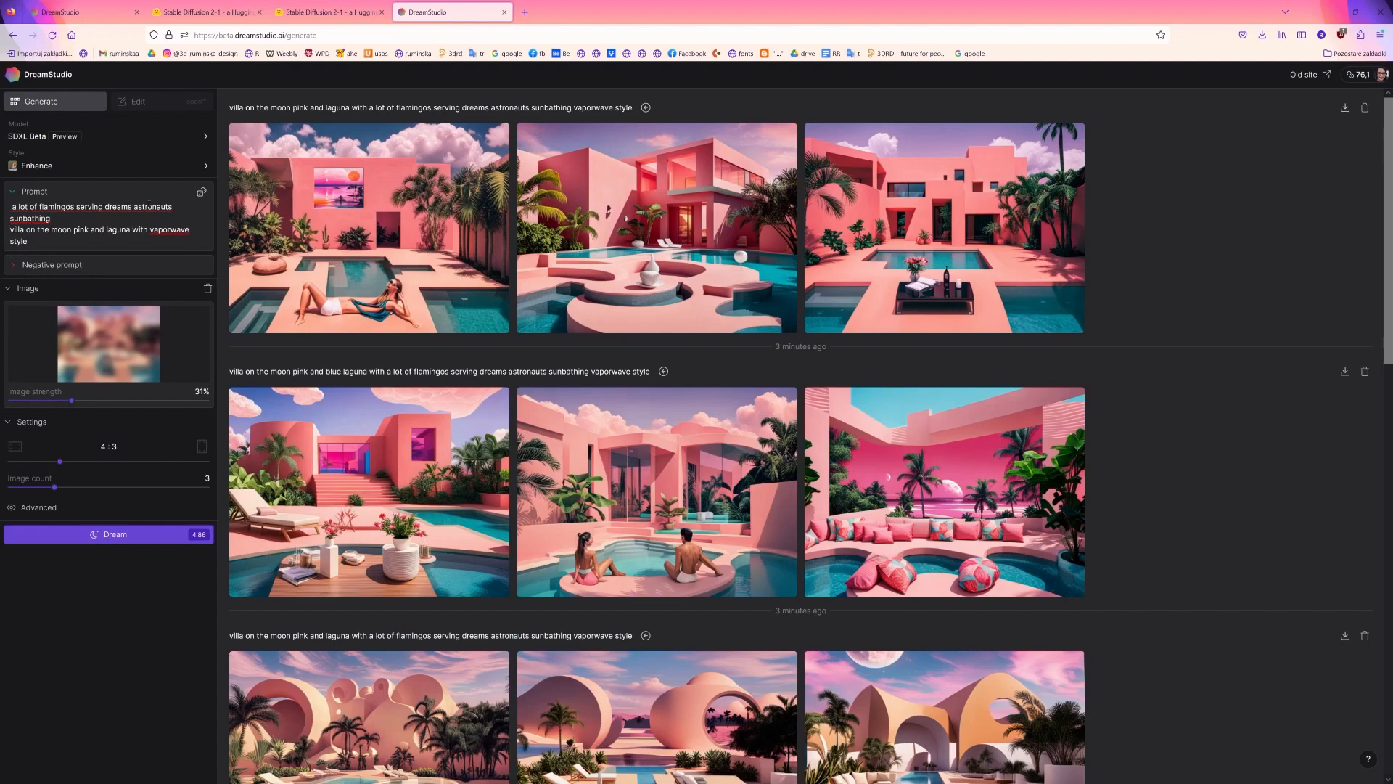
key("BackSpace")
key("Return")
key("BackSpace")
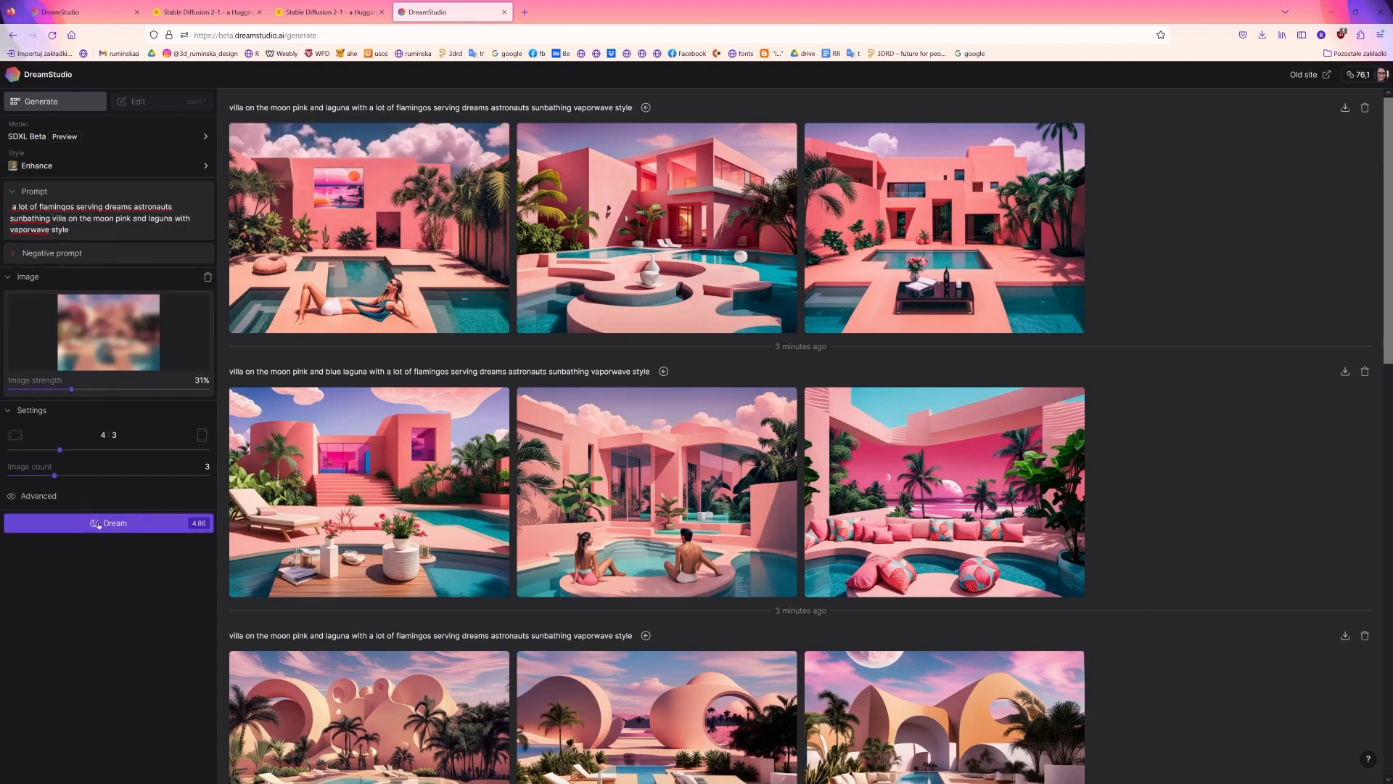
left_click(98, 524)
Find the older single villa image with the pink lounger by the curved pool and download it
scroll(1120, 638, "down", 2)
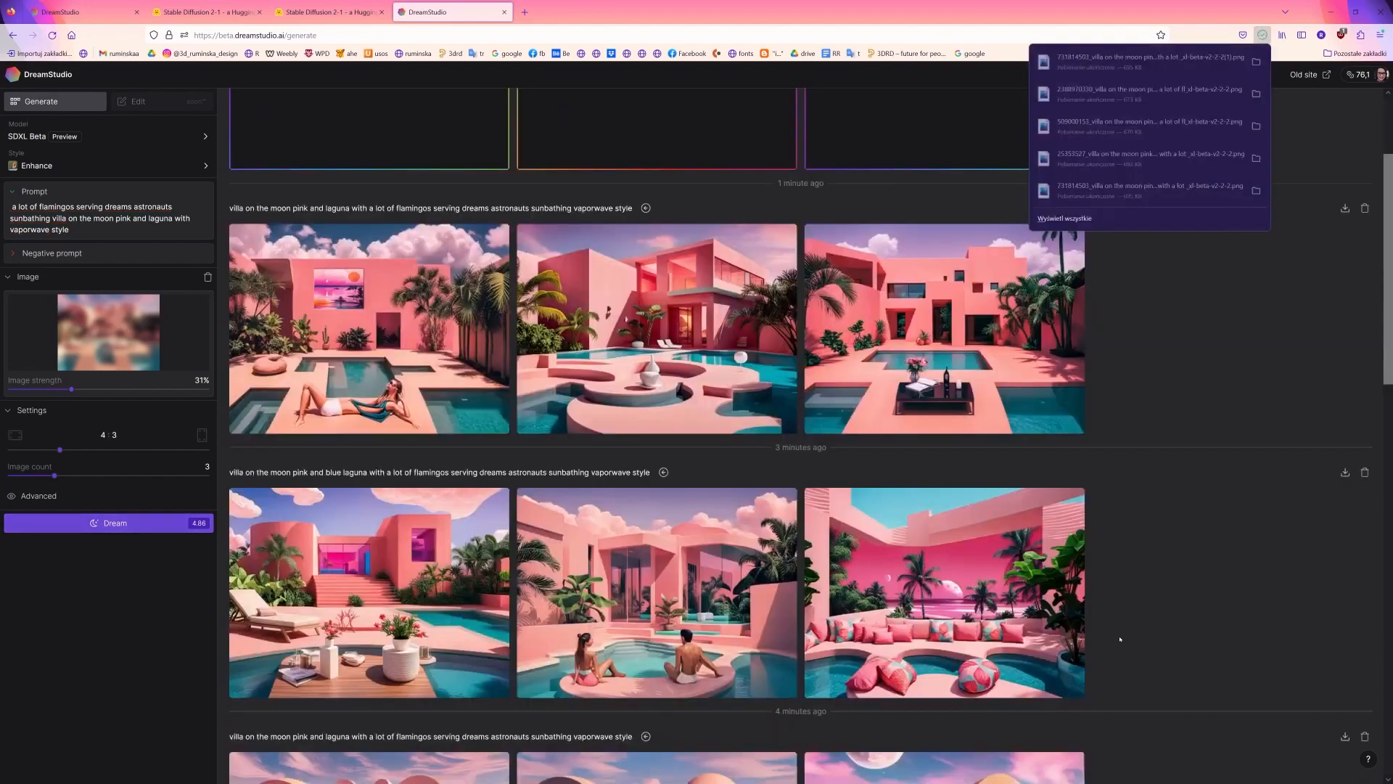
scroll(1119, 639, "down", 8)
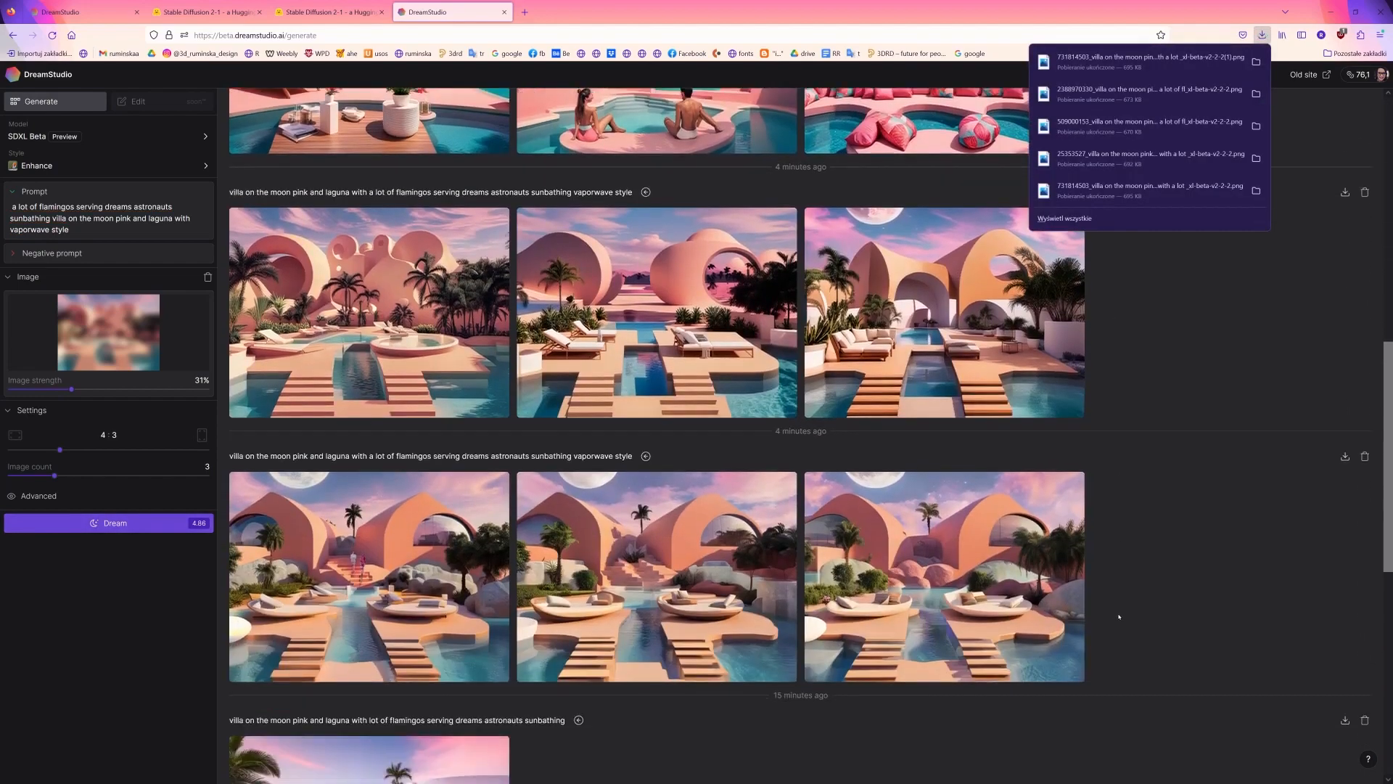
scroll(1118, 617, "down", 2)
scroll(1120, 616, "up", 5)
scroll(1088, 624, "down", 7)
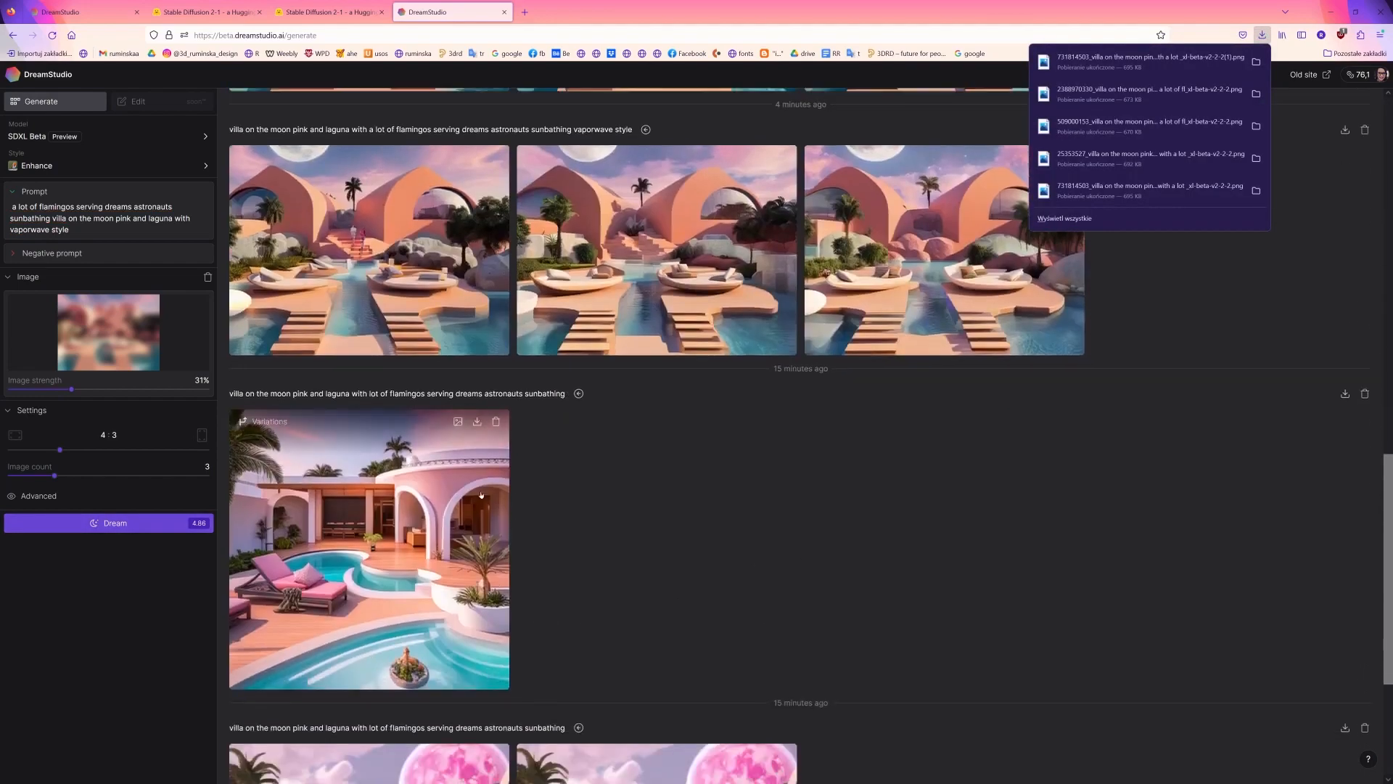
left_click(476, 420)
Download all three images of the newest set made with the flamingos-first prompt
scroll(914, 613, "up", 8)
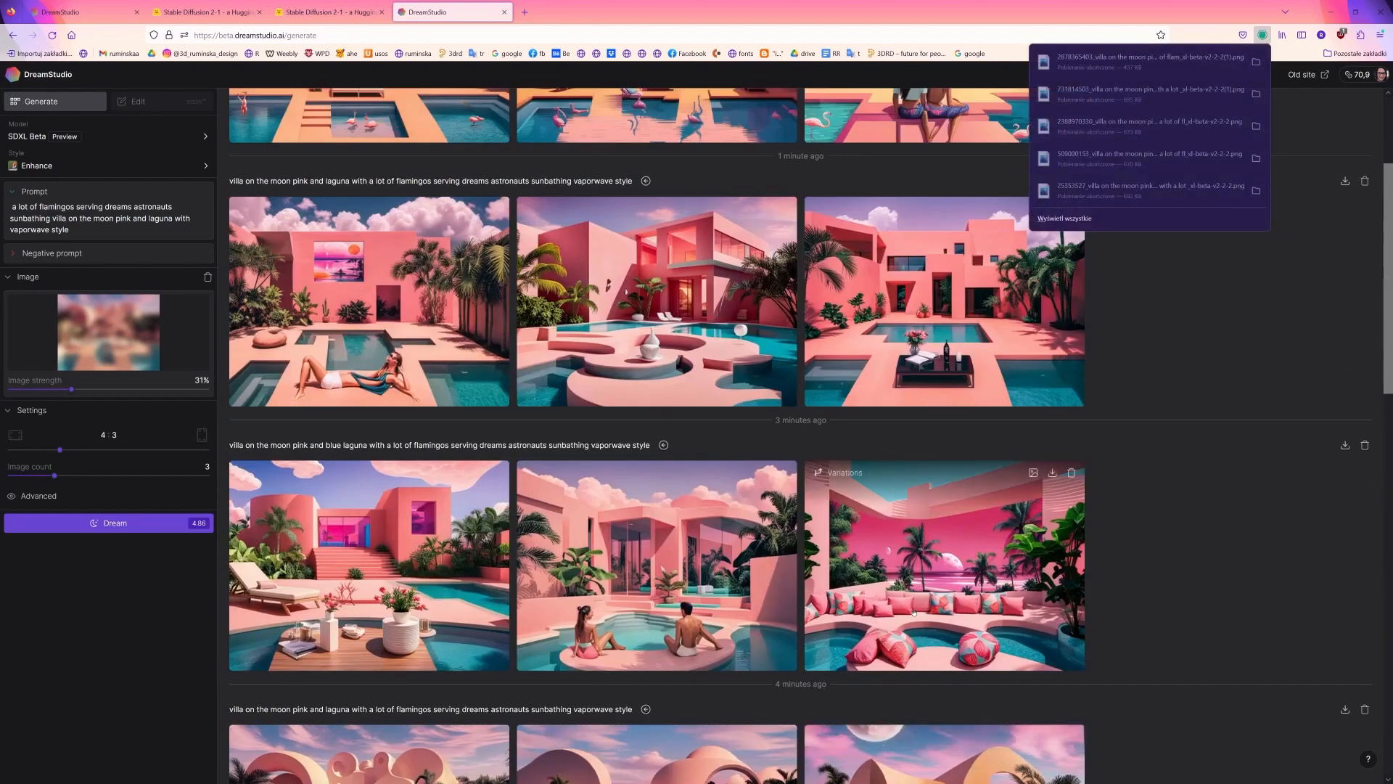
scroll(913, 613, "up", 3)
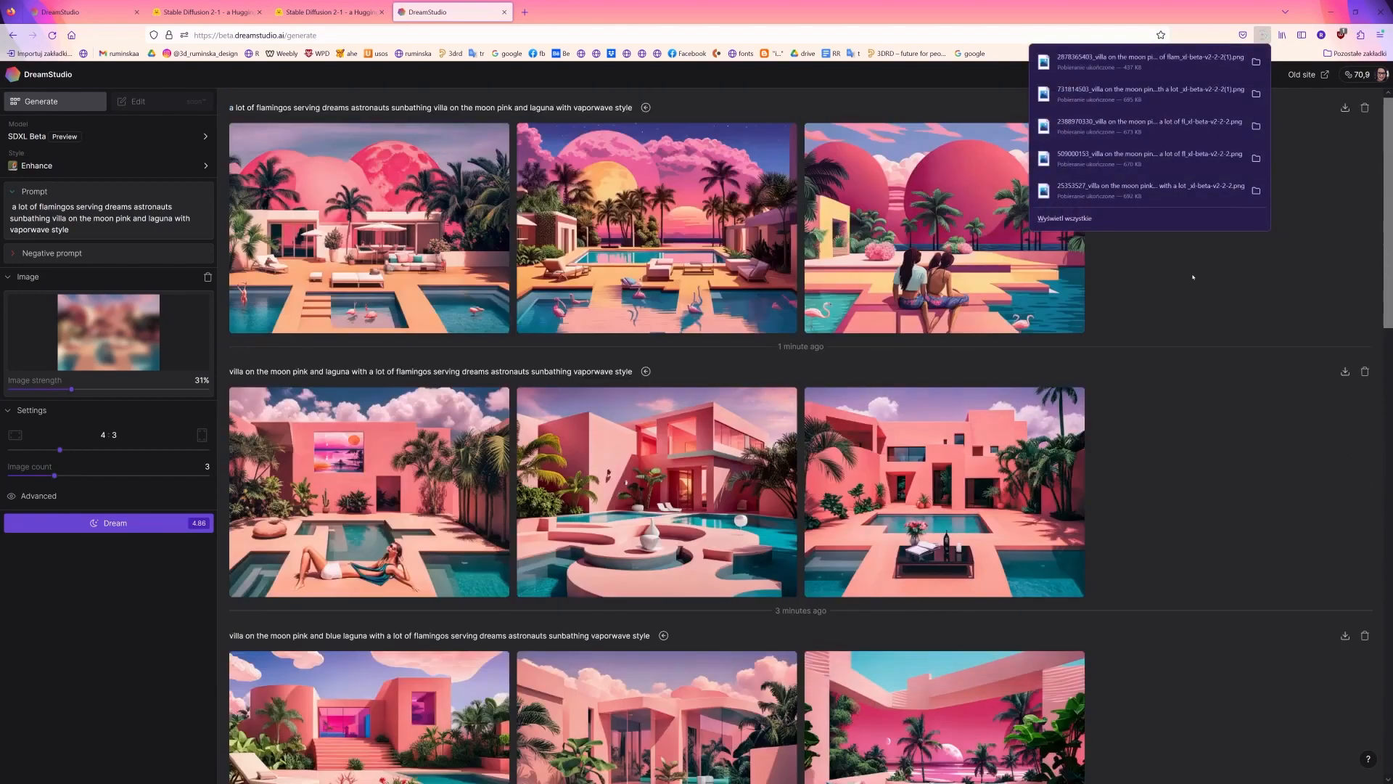
left_click(1228, 313)
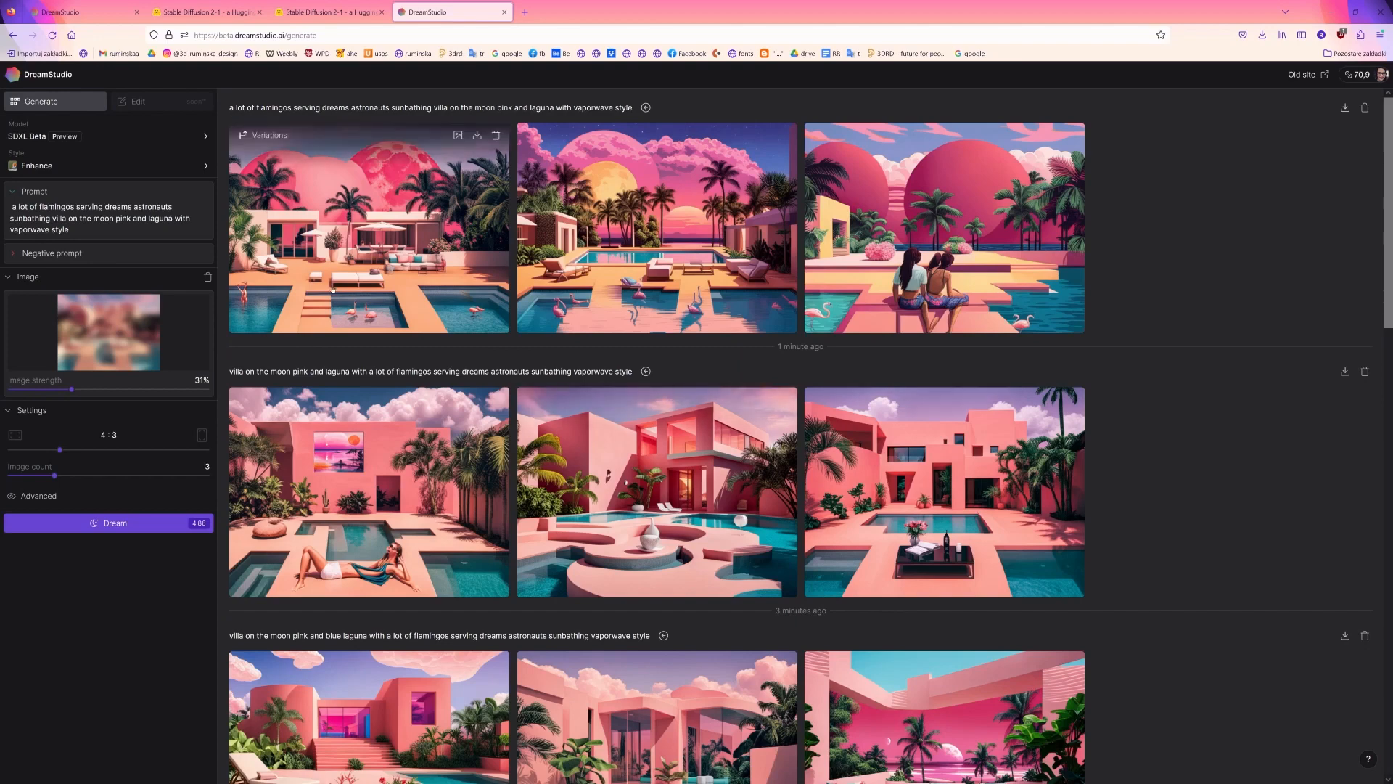
left_click(477, 135)
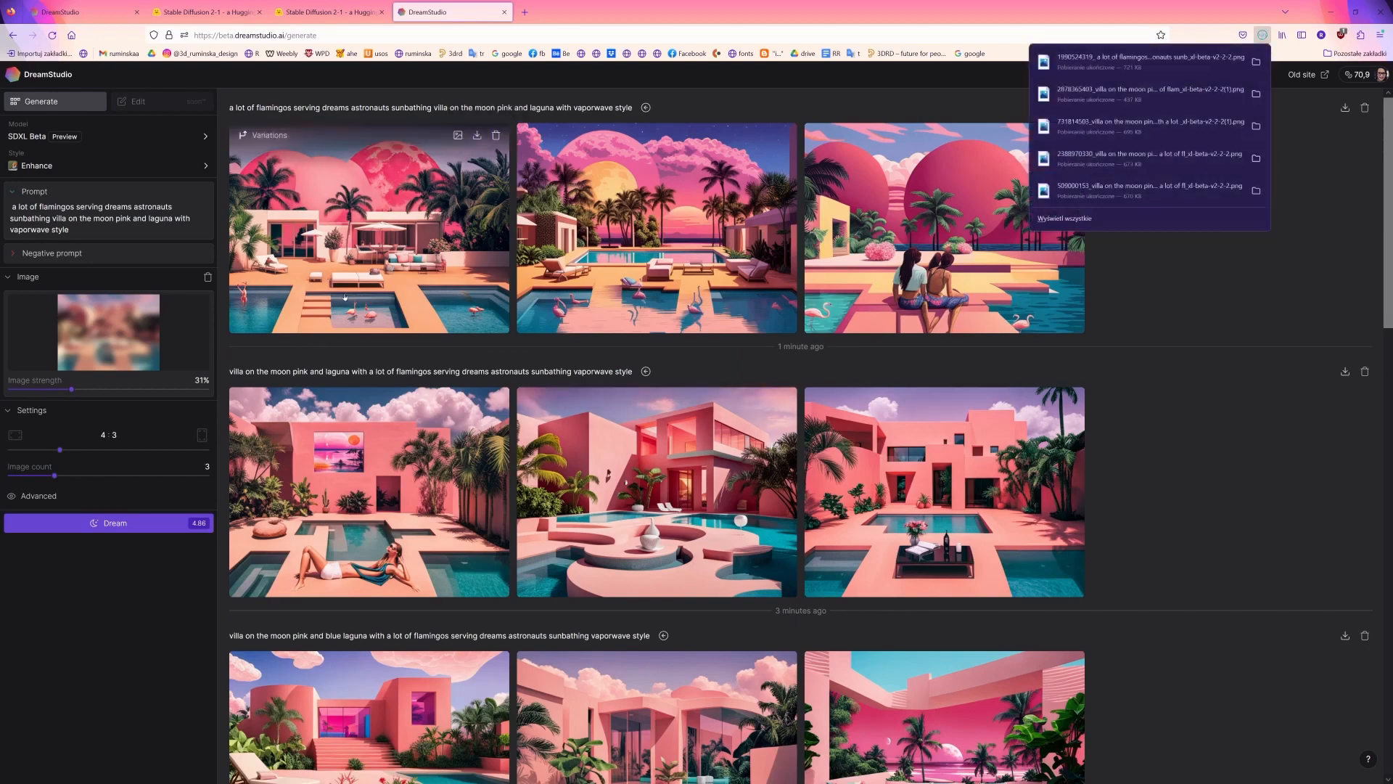
left_click(764, 135)
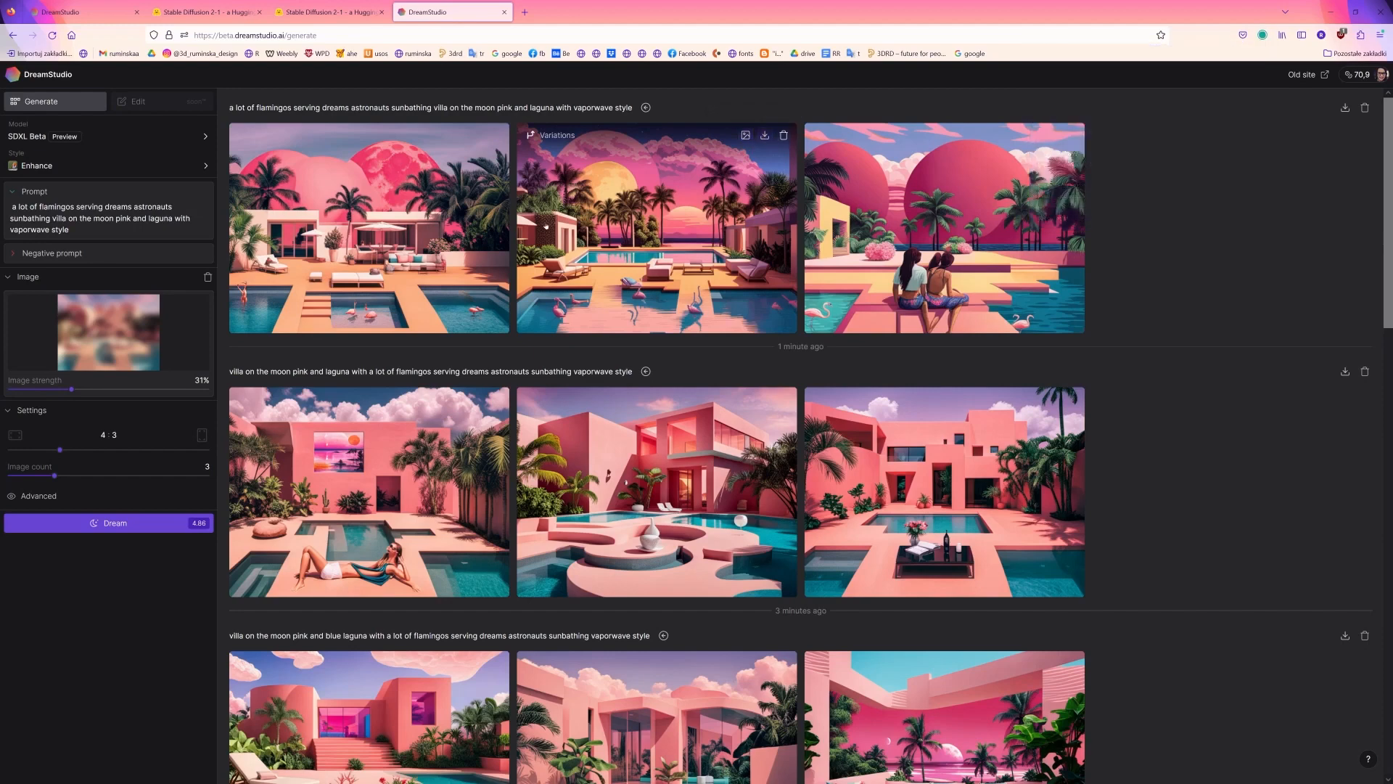
left_click(1052, 136)
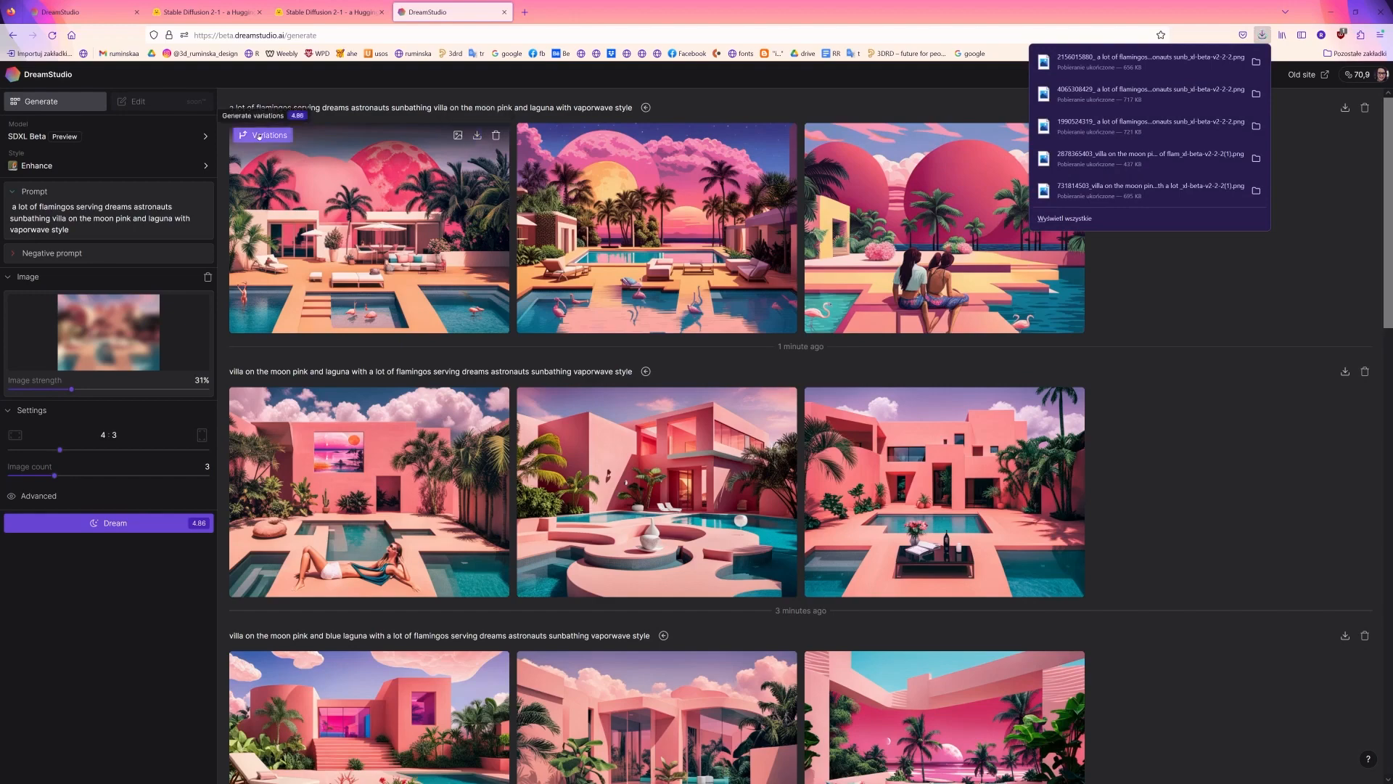
Generate variations of the first and third images in the flamingos-first set and review the results
left_click(242, 138)
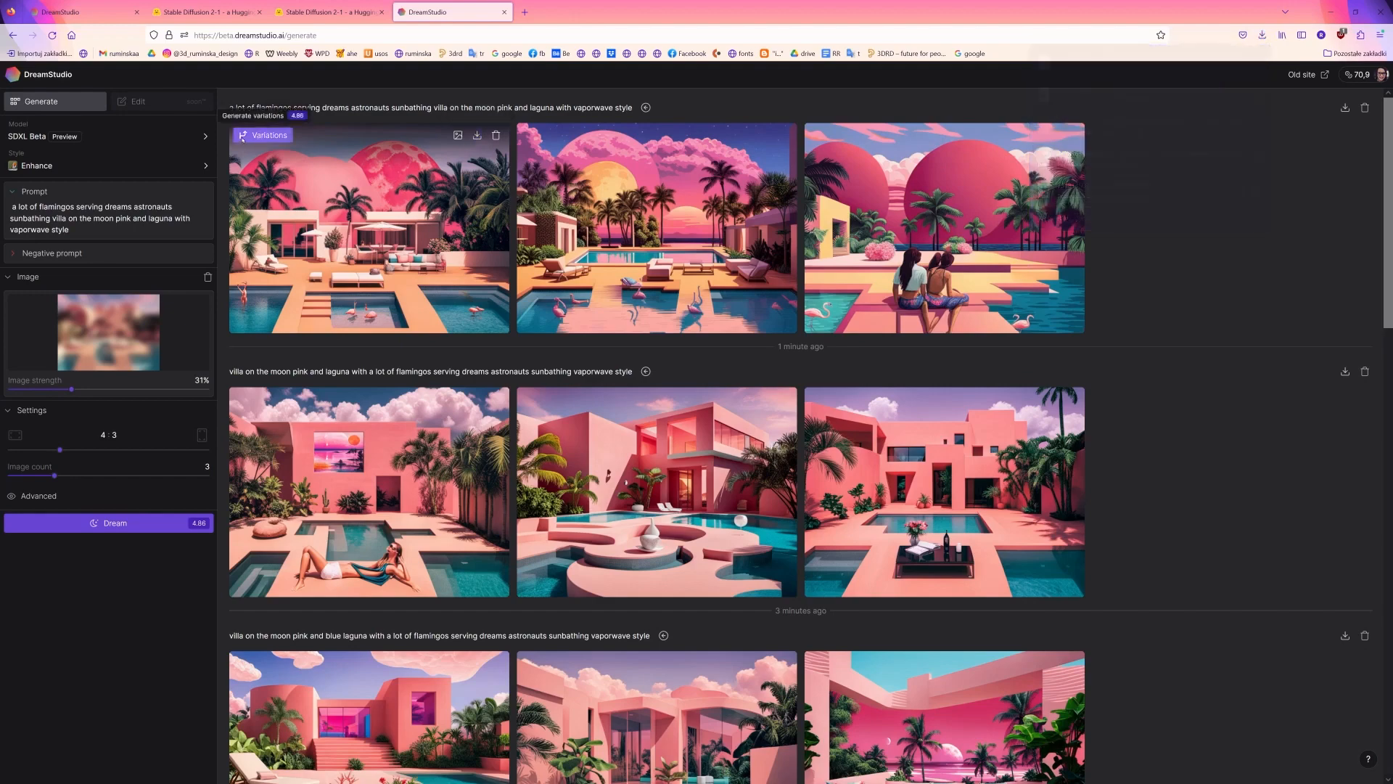
left_click(822, 403)
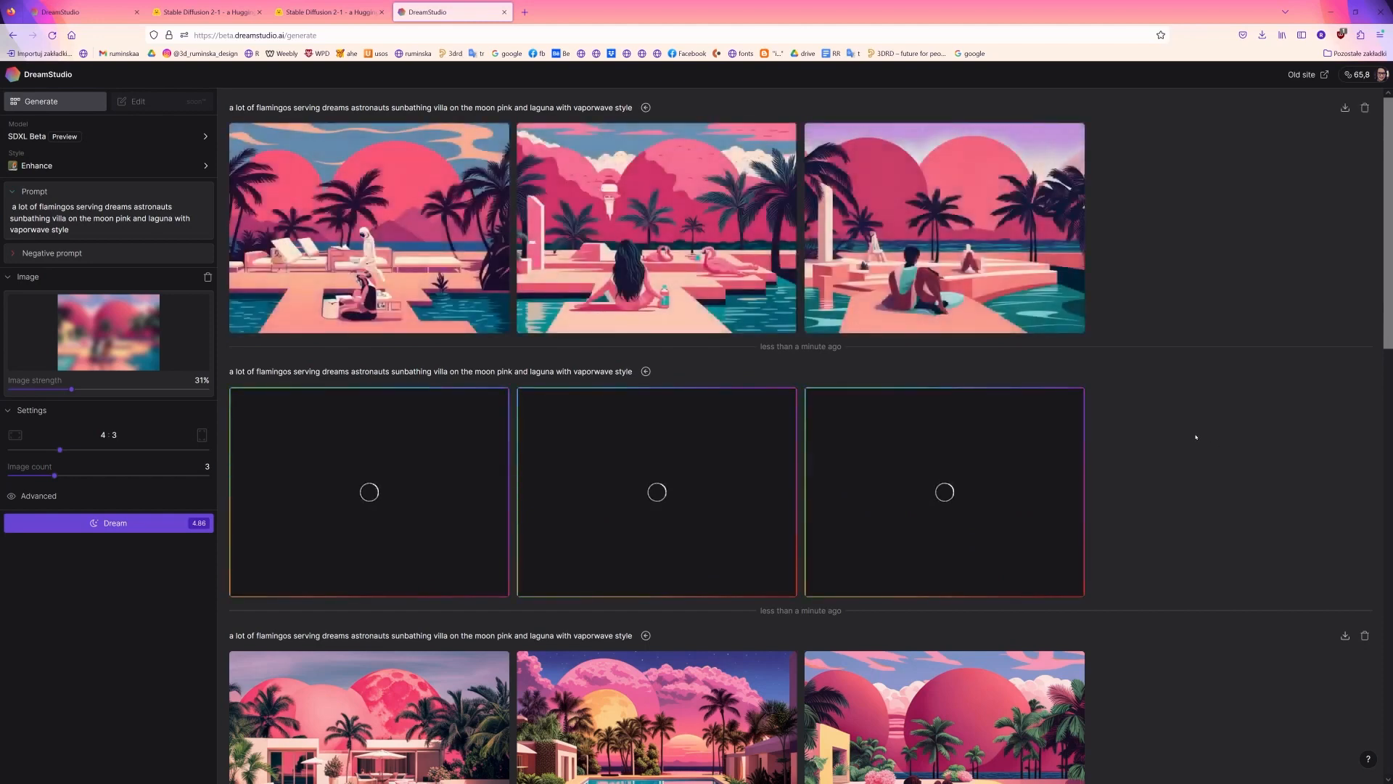
scroll(1193, 445, "down", 2)
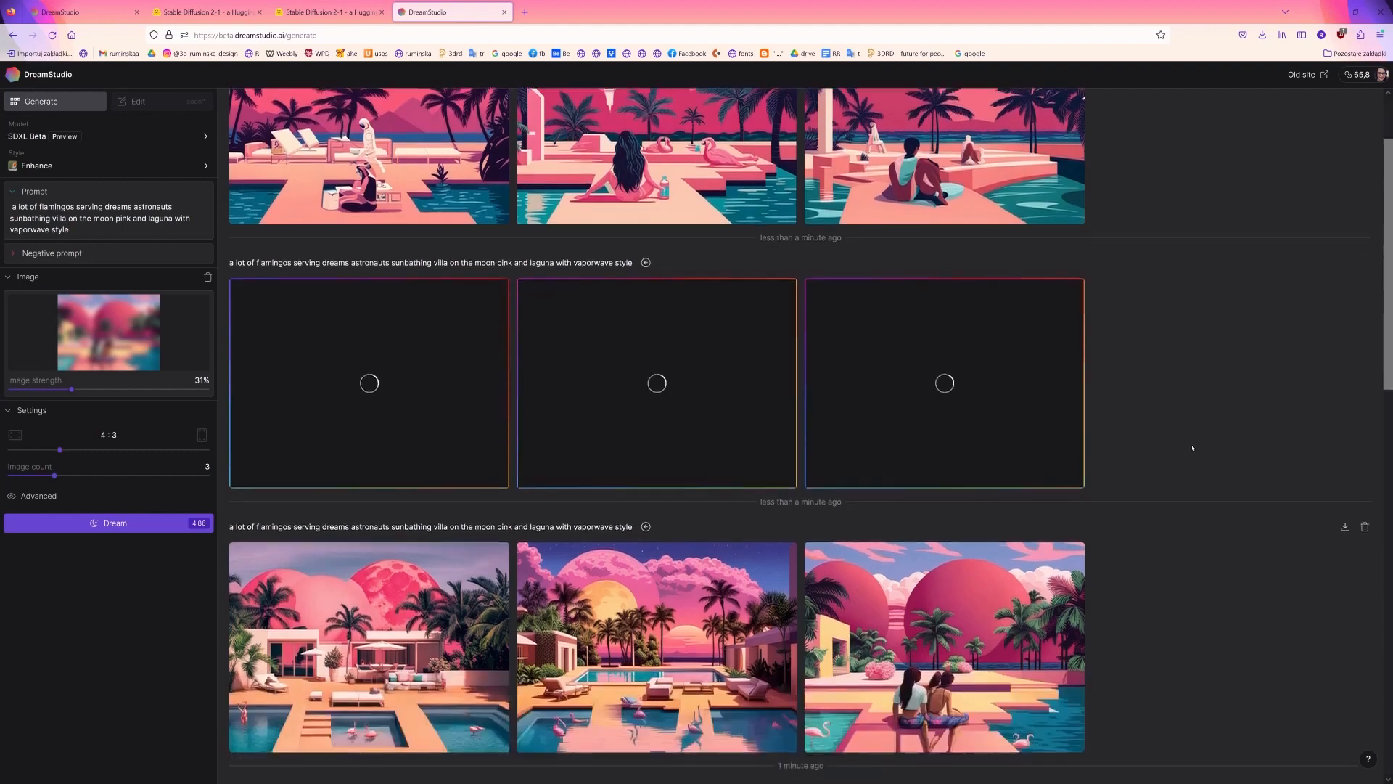
scroll(1190, 442, "up", 1)
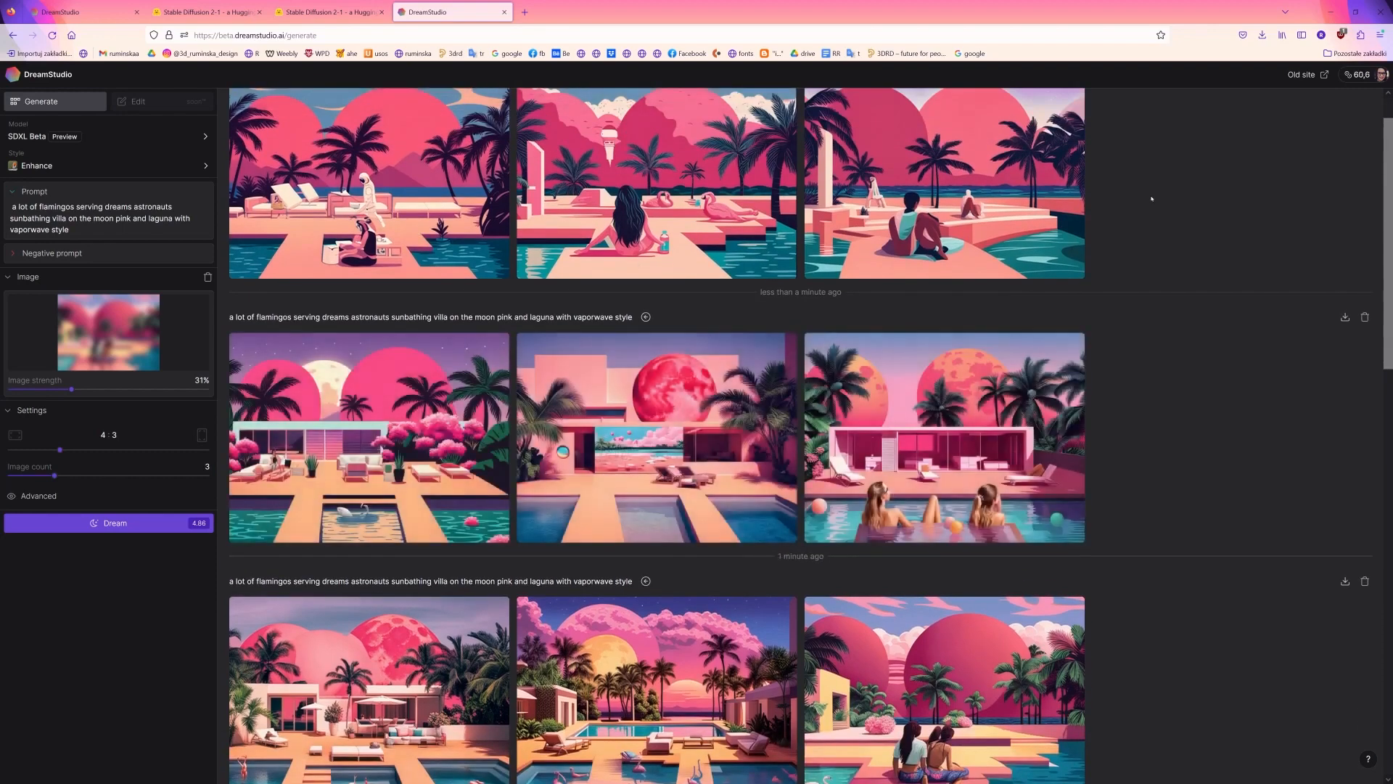
Download the first image of the second variation set and the three images of the newest variation set
scroll(657, 638, "down", 1)
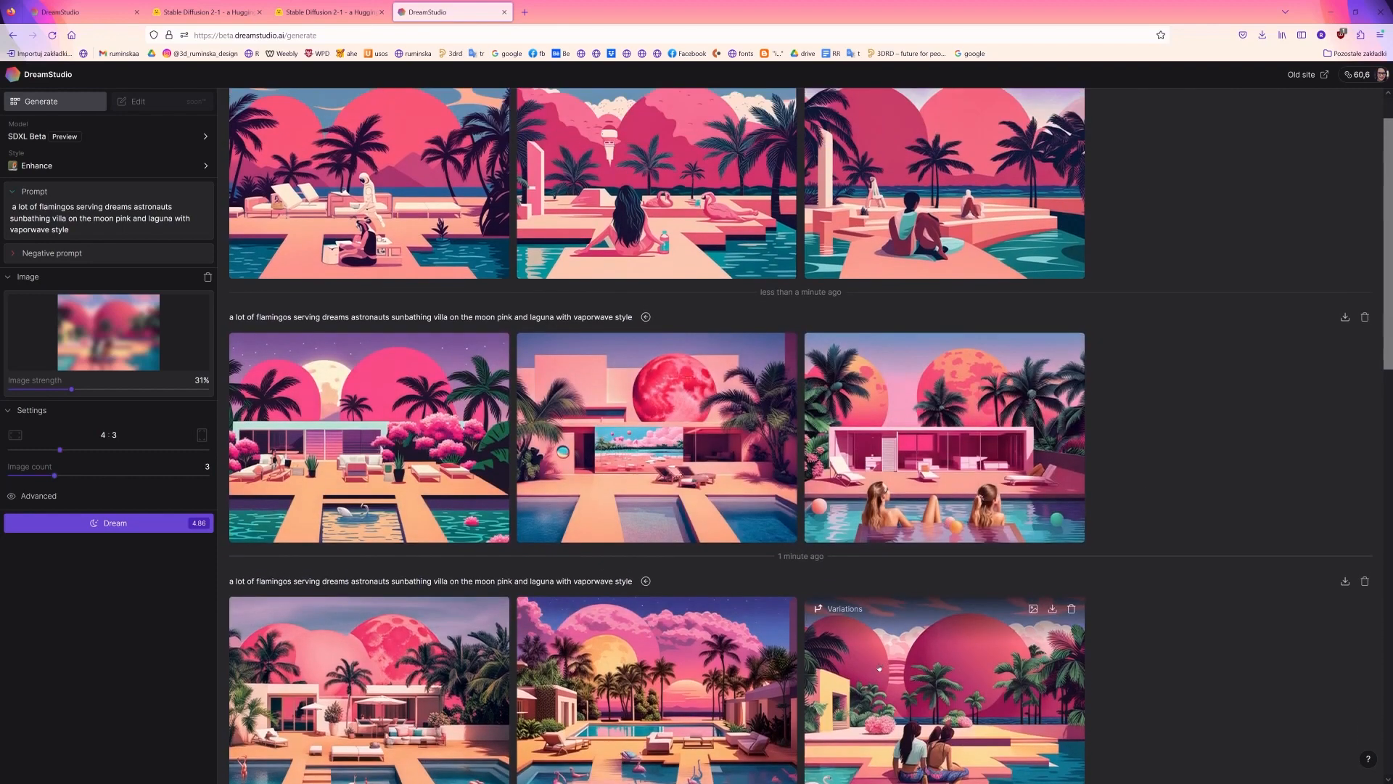
scroll(349, 463, "up", 2)
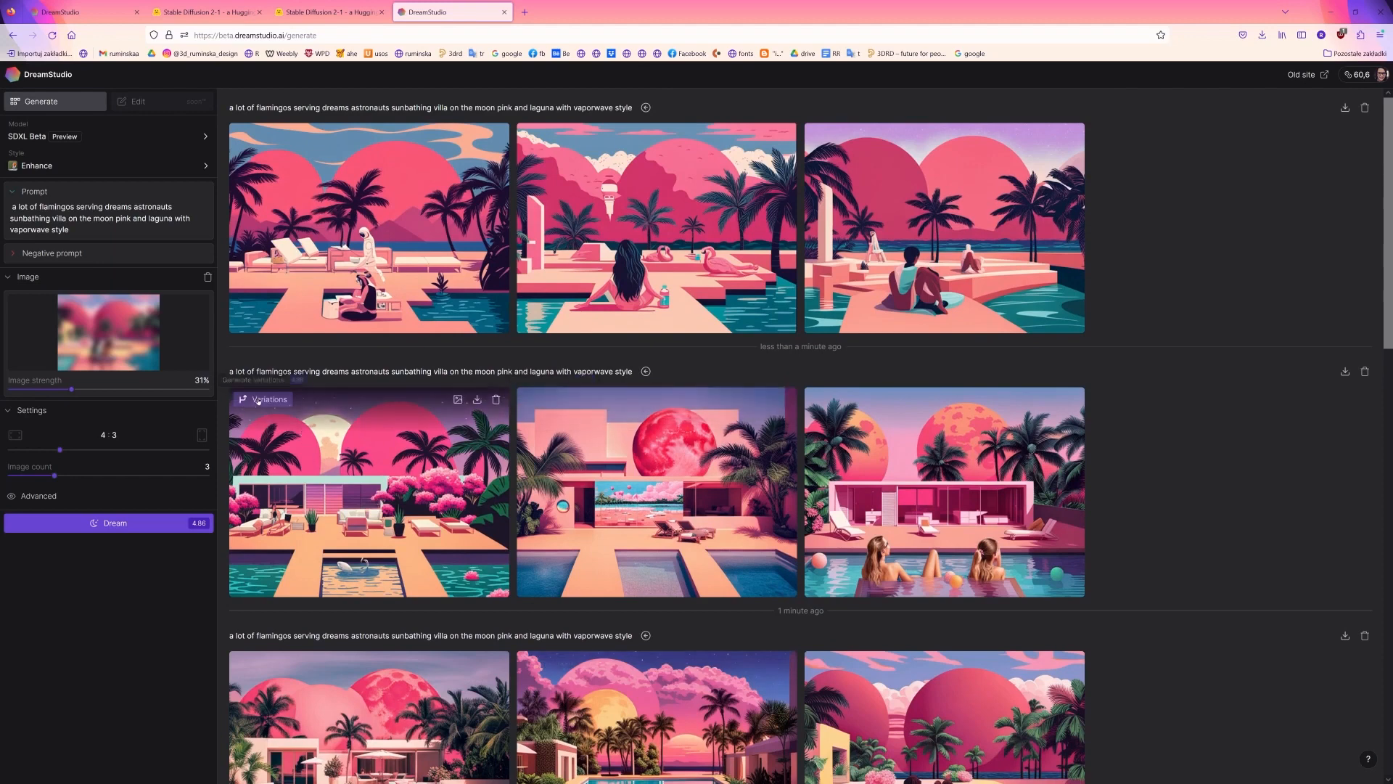
left_click(477, 400)
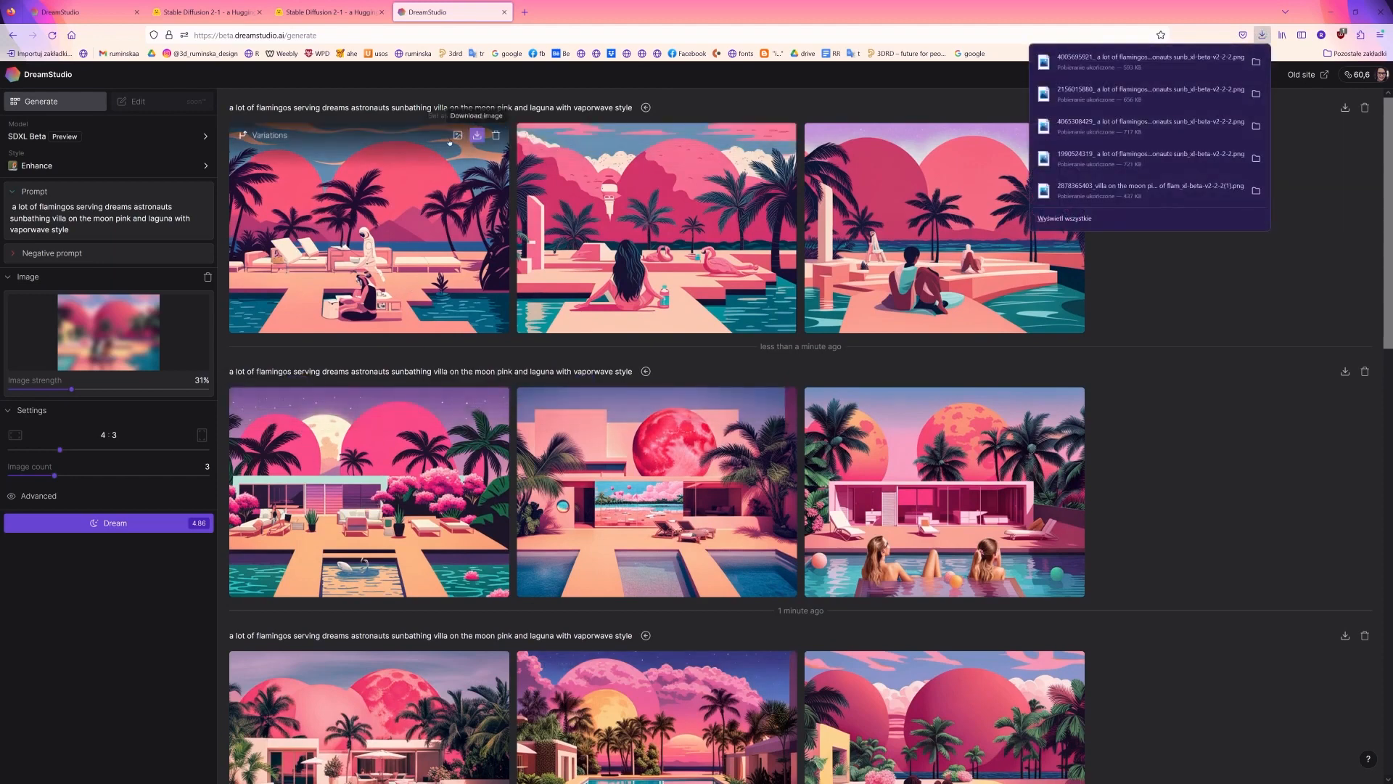
left_click(477, 135)
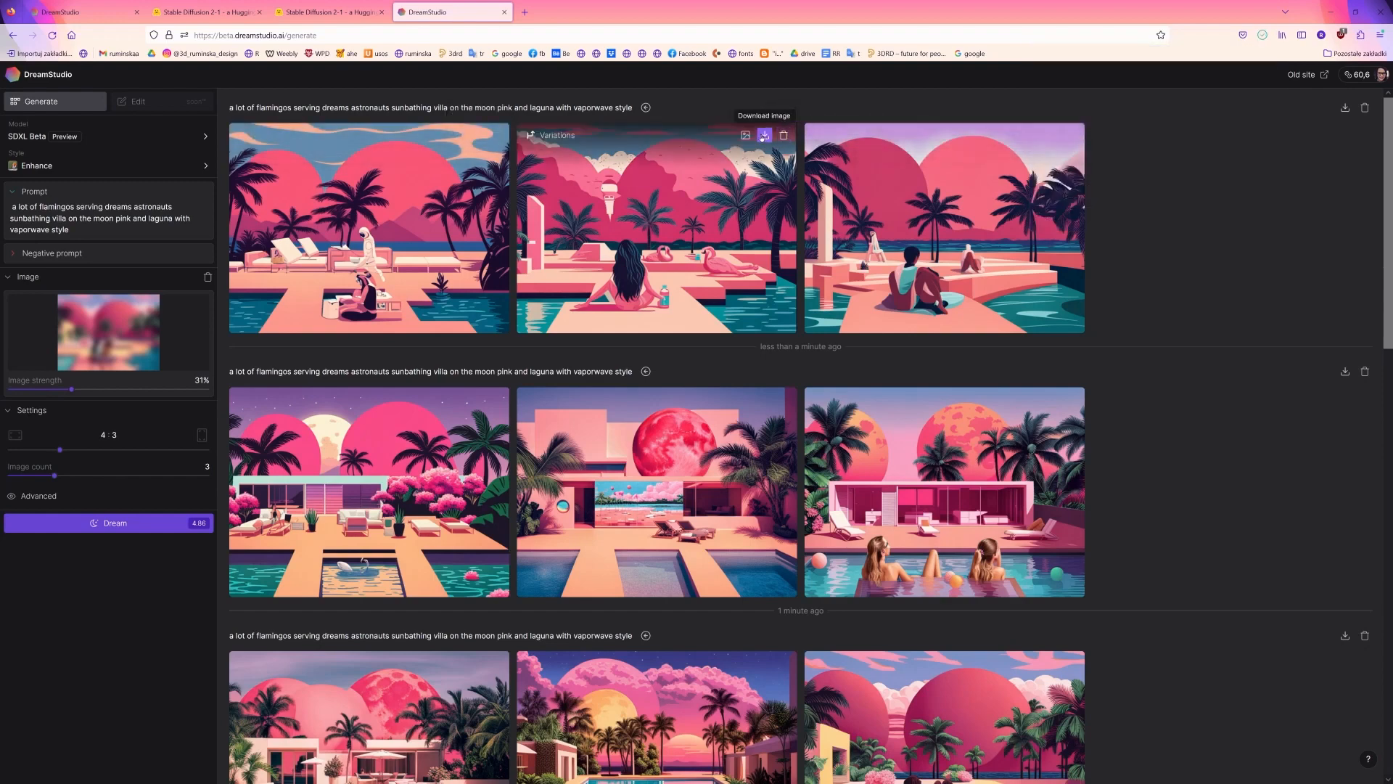
left_click(1052, 136)
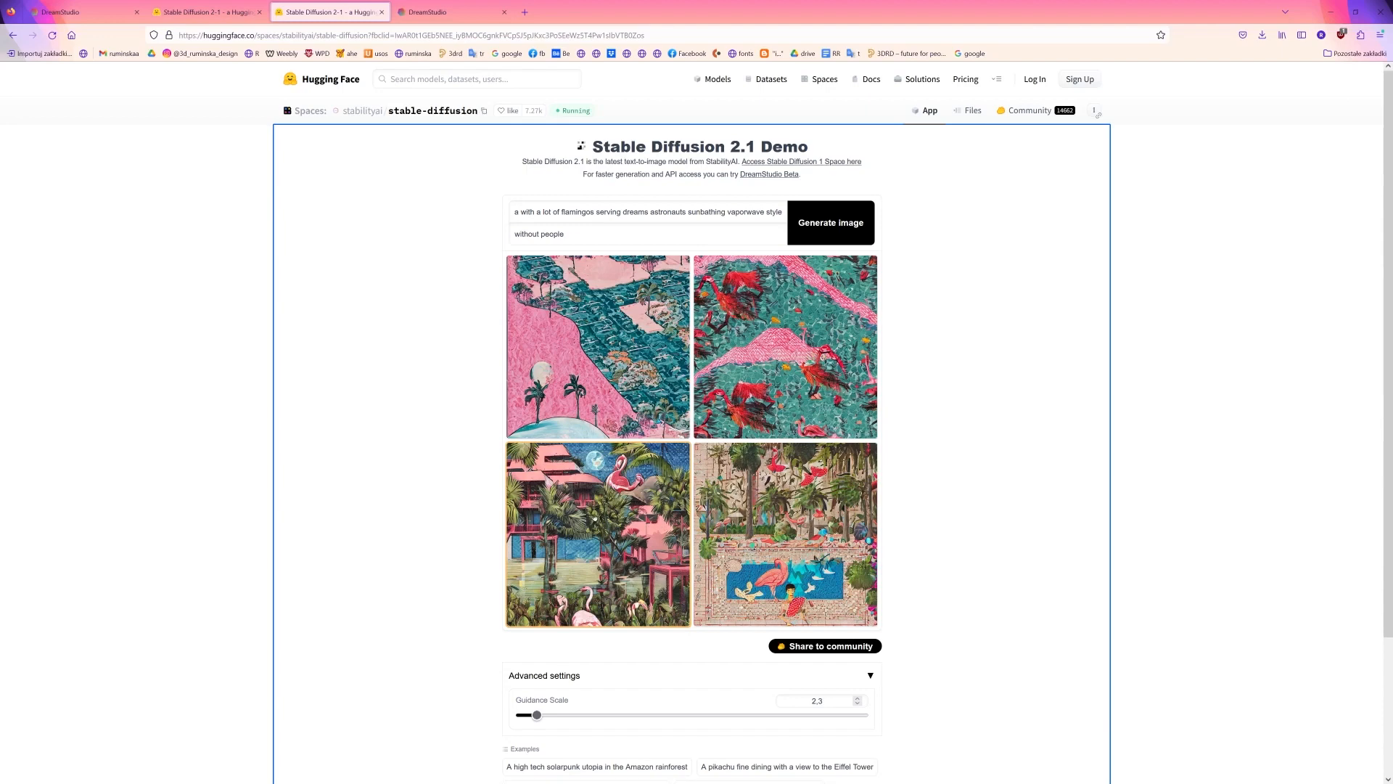
Switch to the Stable Diffusion 2.1 Demo and save the third image, overwriting the existing file Bez nazwy.jpg
left_click(594, 519)
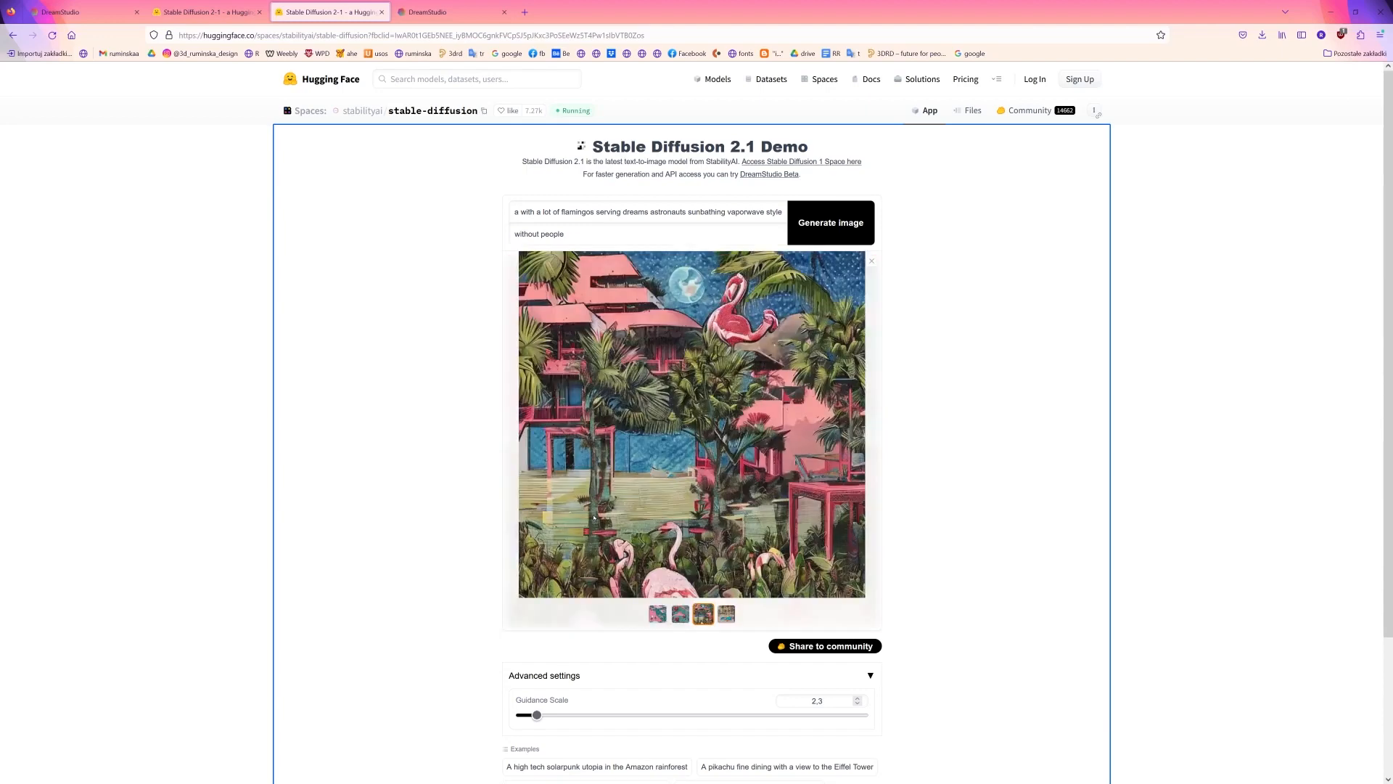
right_click(700, 309)
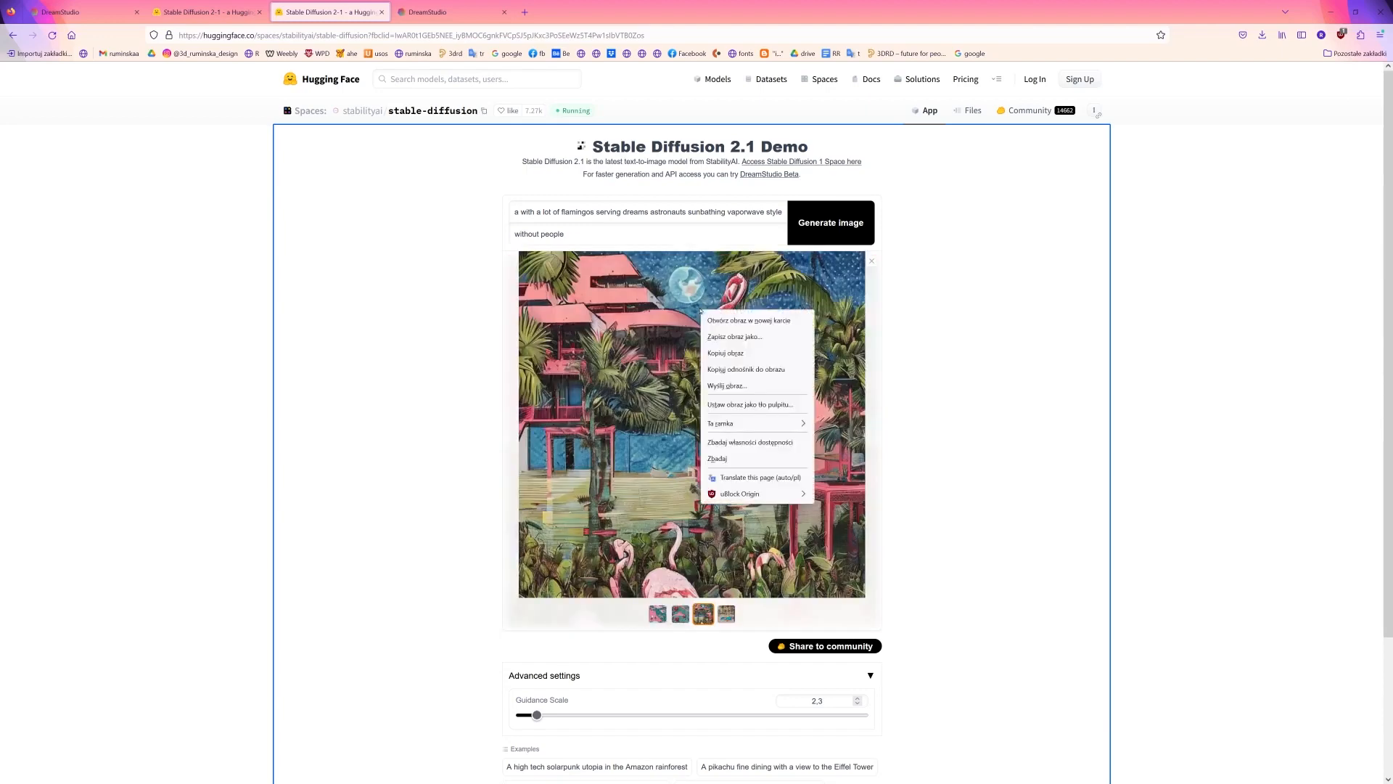
right_click(729, 378)
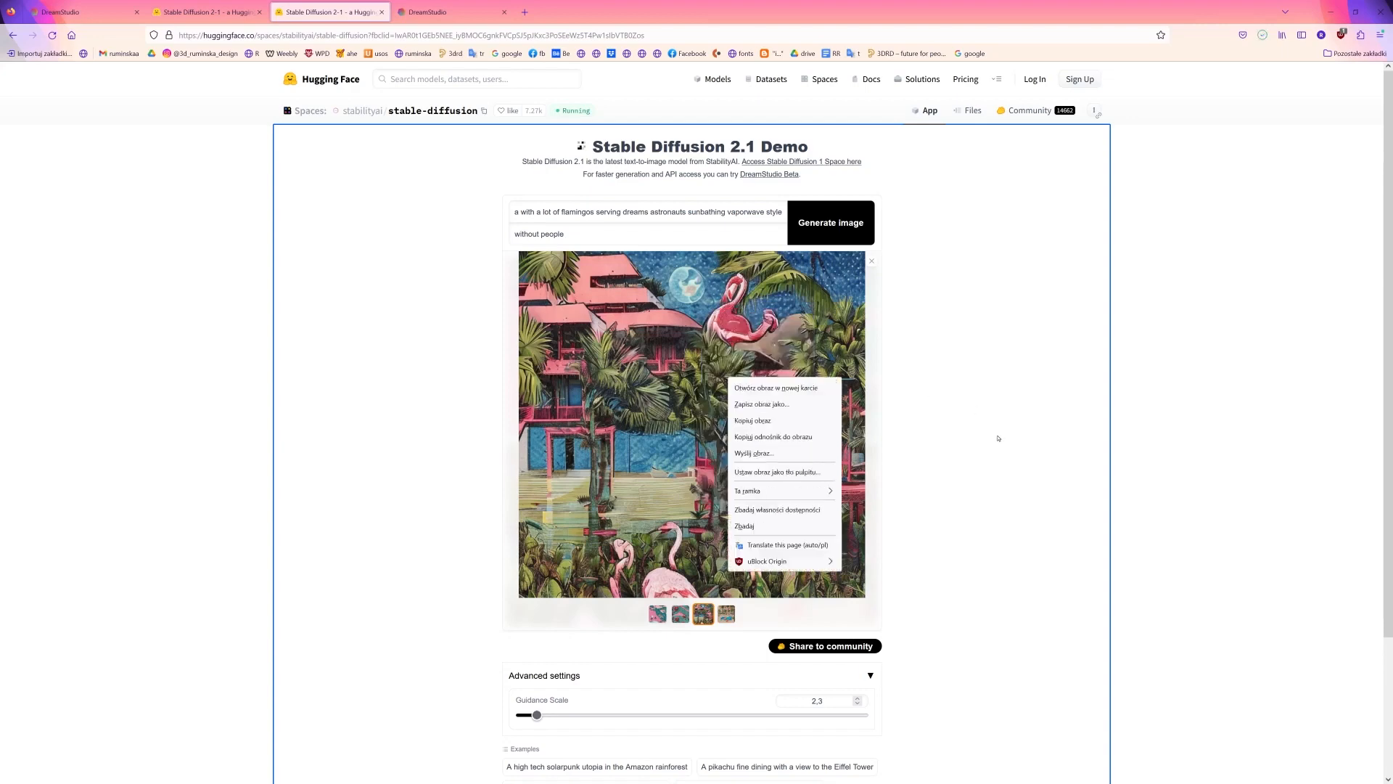
left_click(773, 404)
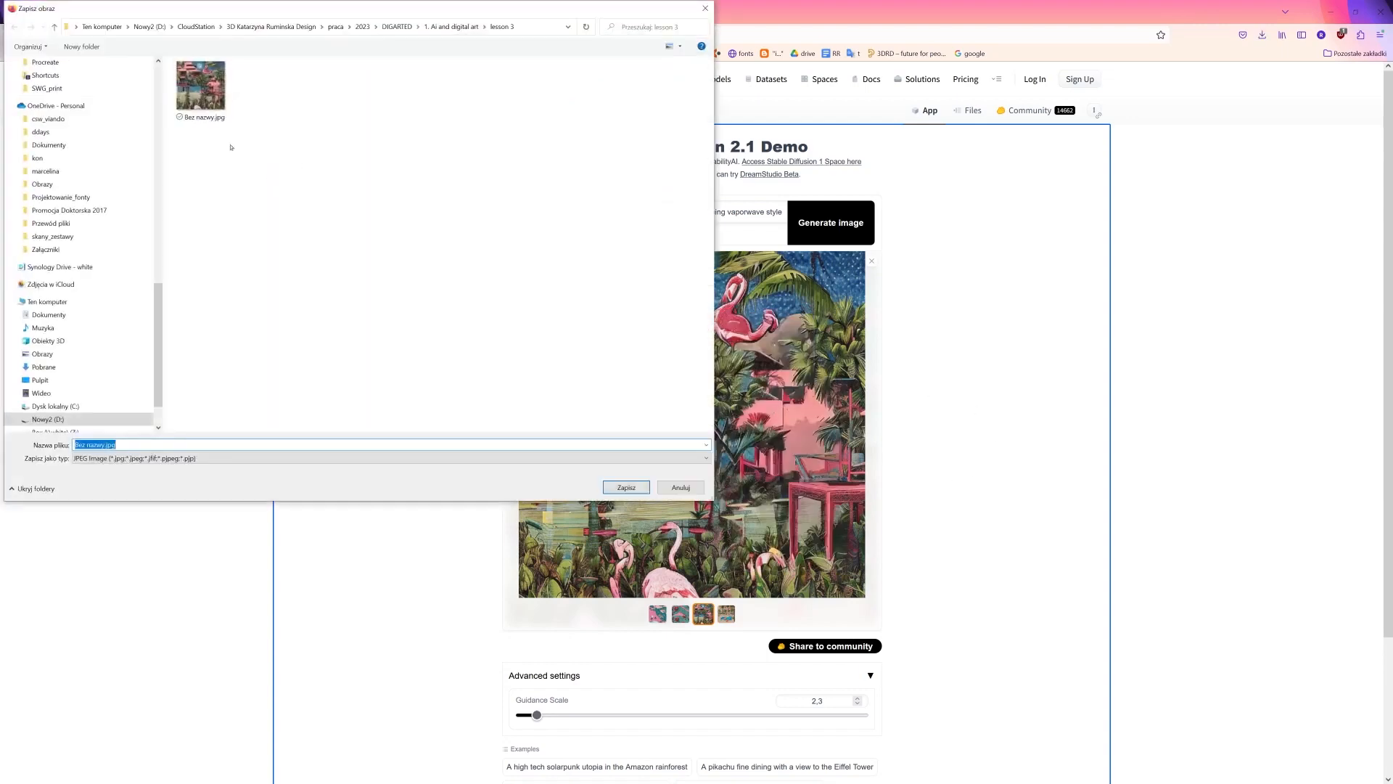
left_click(626, 487)
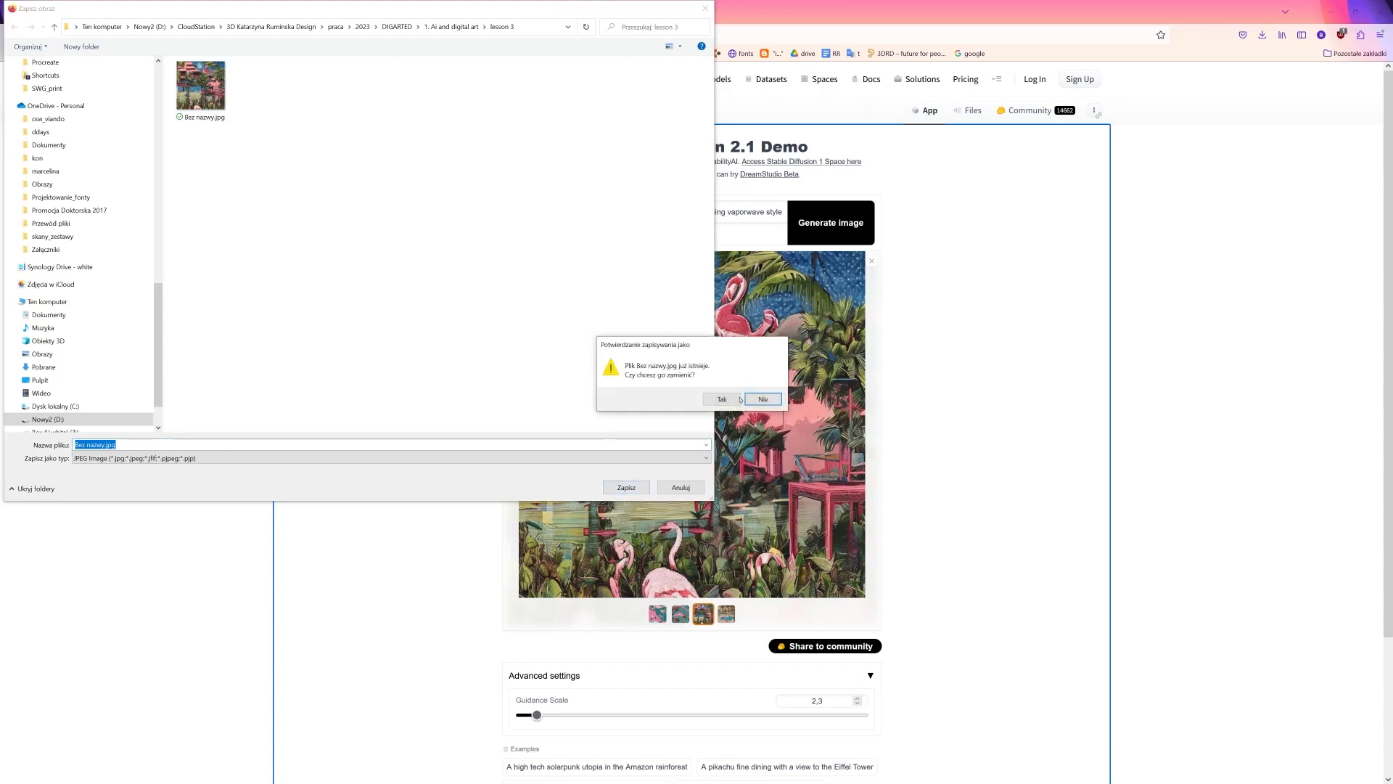
left_click(725, 400)
Save the second generated image under a new file name instead of overwriting Bez nazwy.jpg
left_click(680, 614)
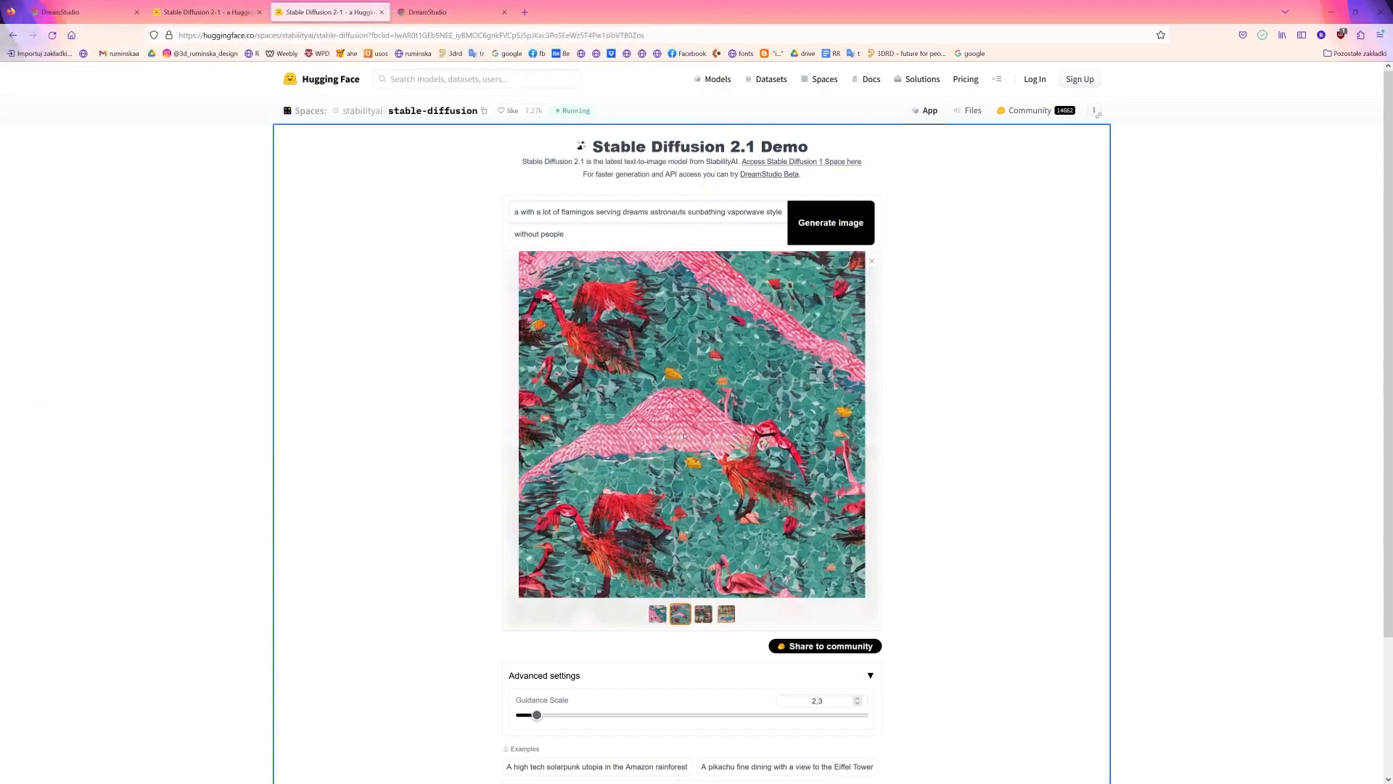
right_click(719, 467)
left_click(755, 488)
key("Return")
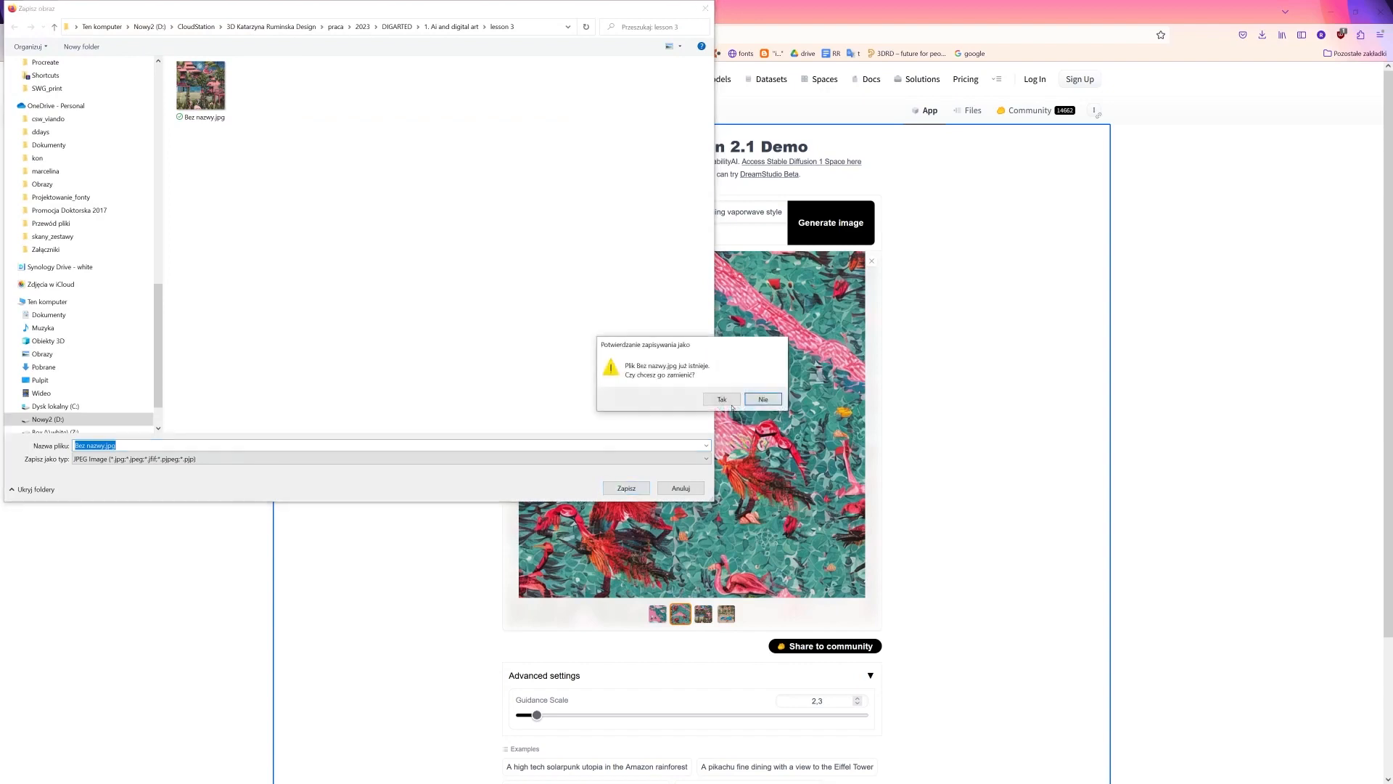
left_click(765, 399)
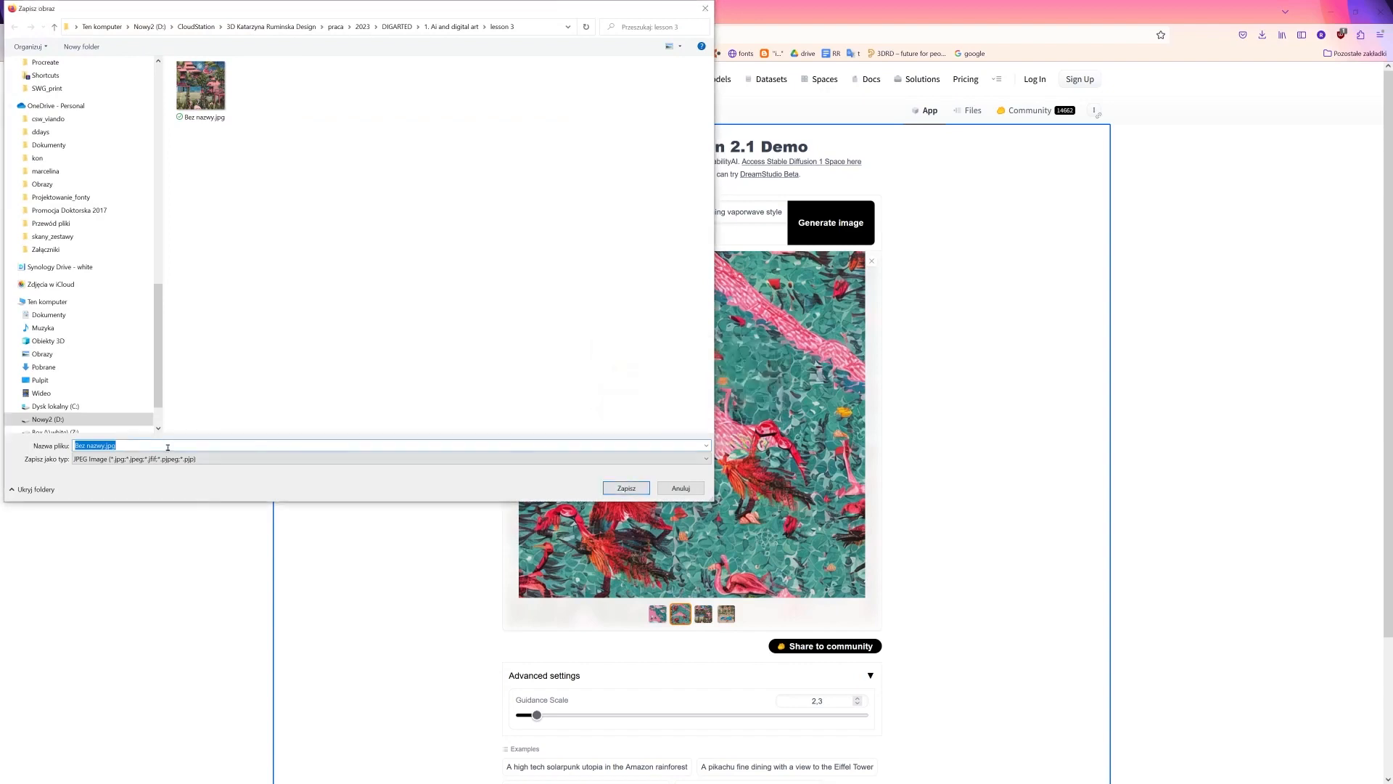
key("BackSpace")
key("Return")
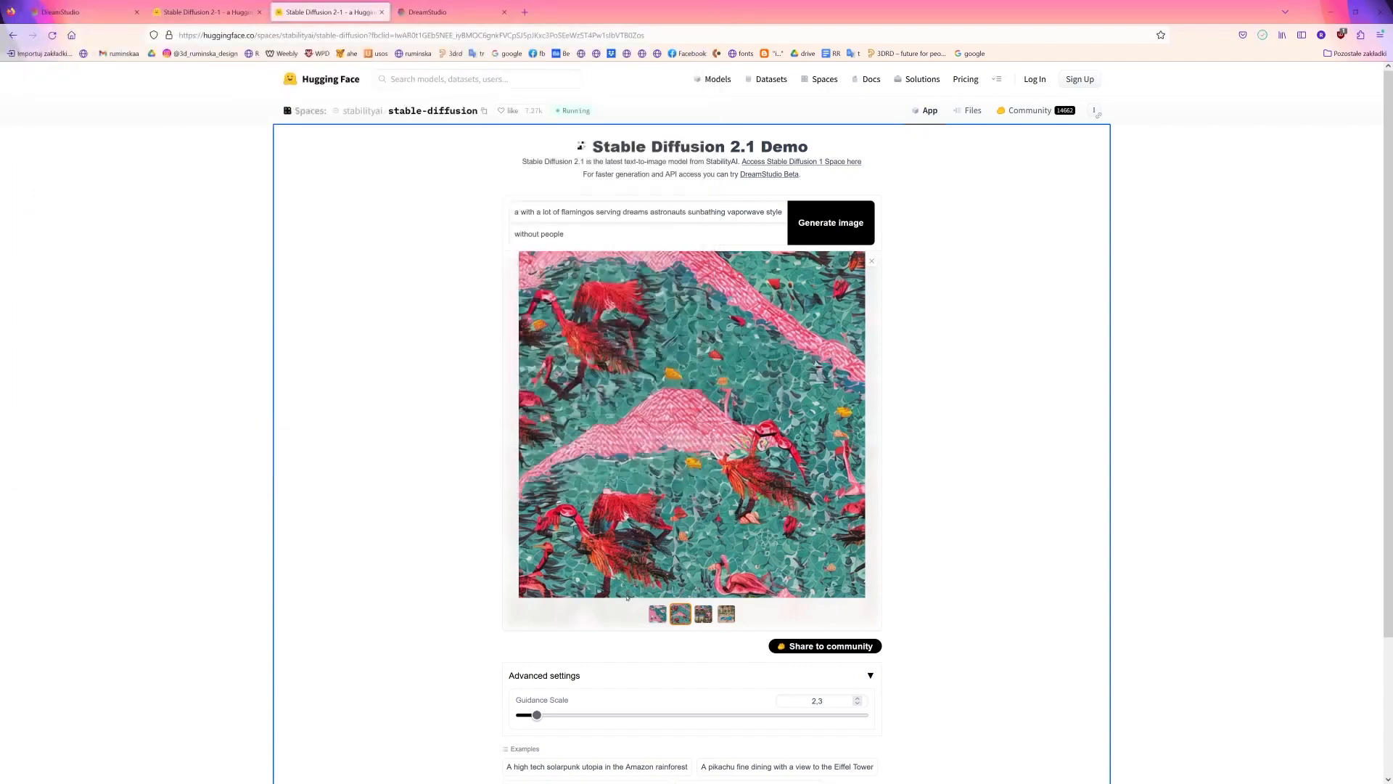
Save the first generated image as 1.jpg and save the fourth image with the flamingo pool as well
left_click(658, 614)
right_click(678, 476)
left_click(712, 506)
type("1")
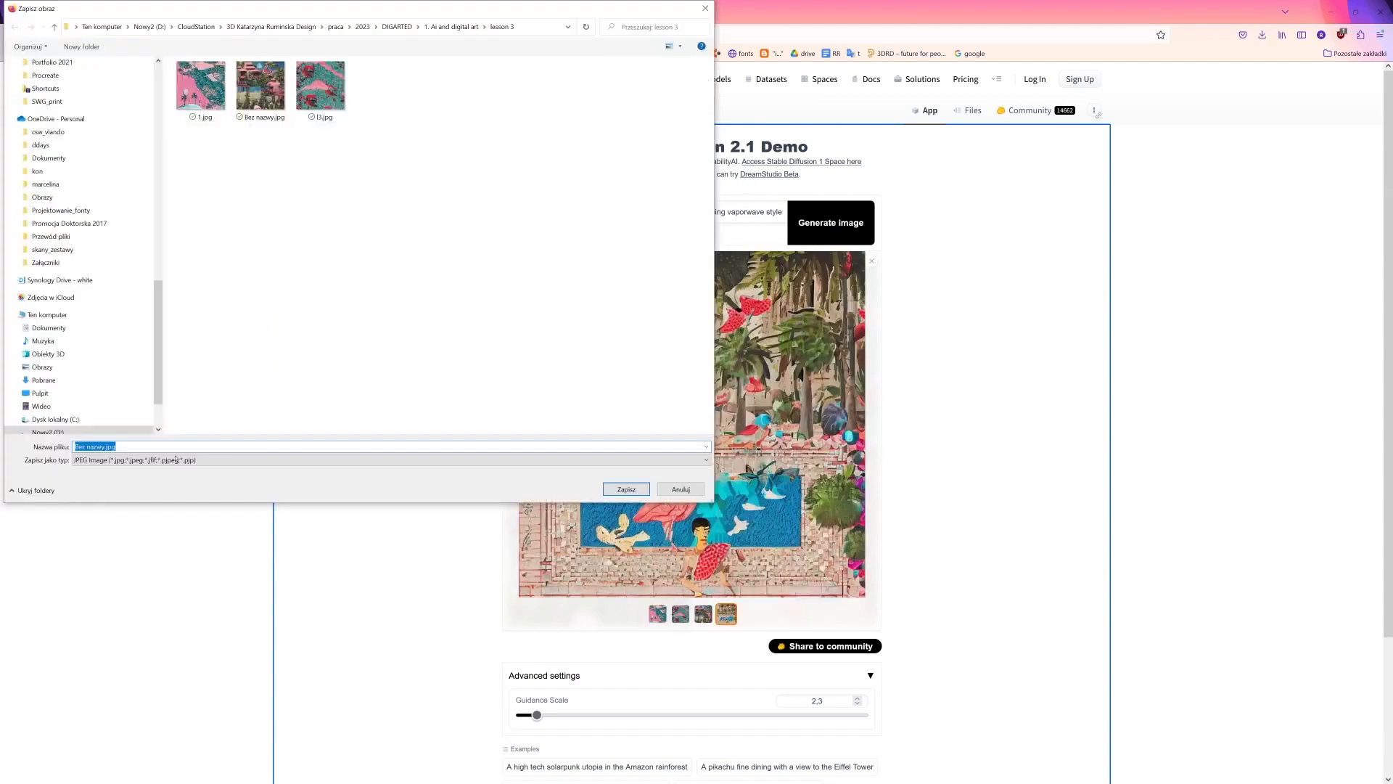
key("Return")
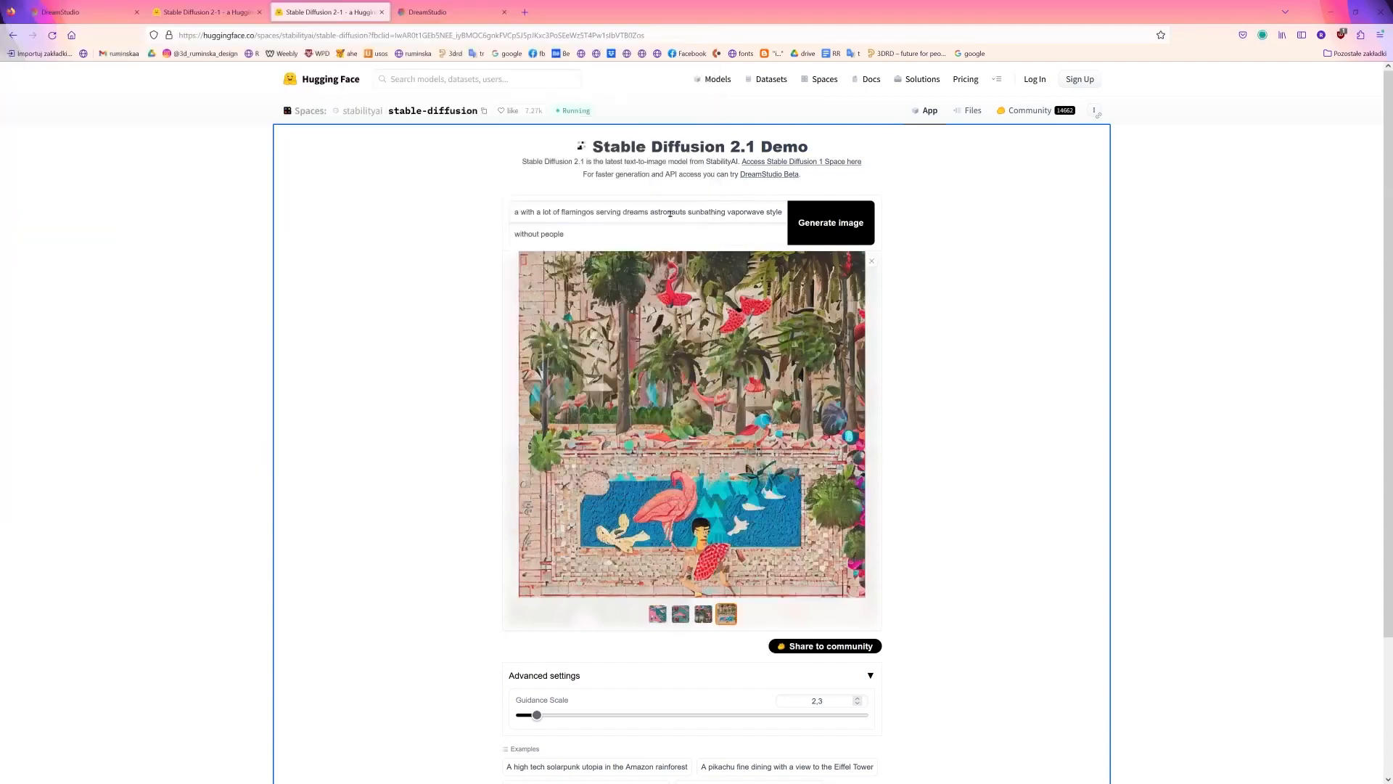
Clear the negative prompt, replace "vaporwave style" and the final "with" in the prompt with an ending "photorealistic", and generate new images
left_click_drag(566, 234, 393, 231)
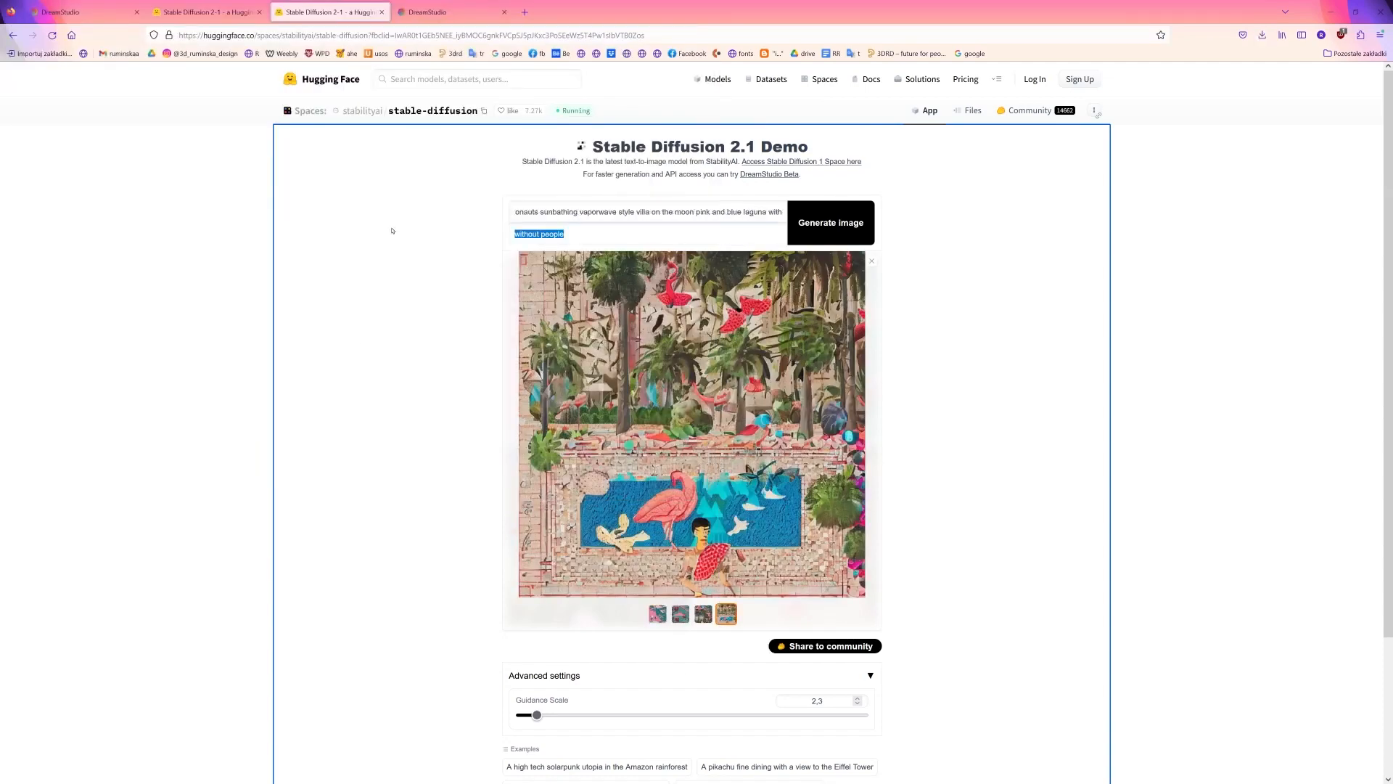
key("BackSpace")
double_click(770, 214)
key("BackSpace")
left_click_drag(650, 214, 593, 214)
key("BackSpace")
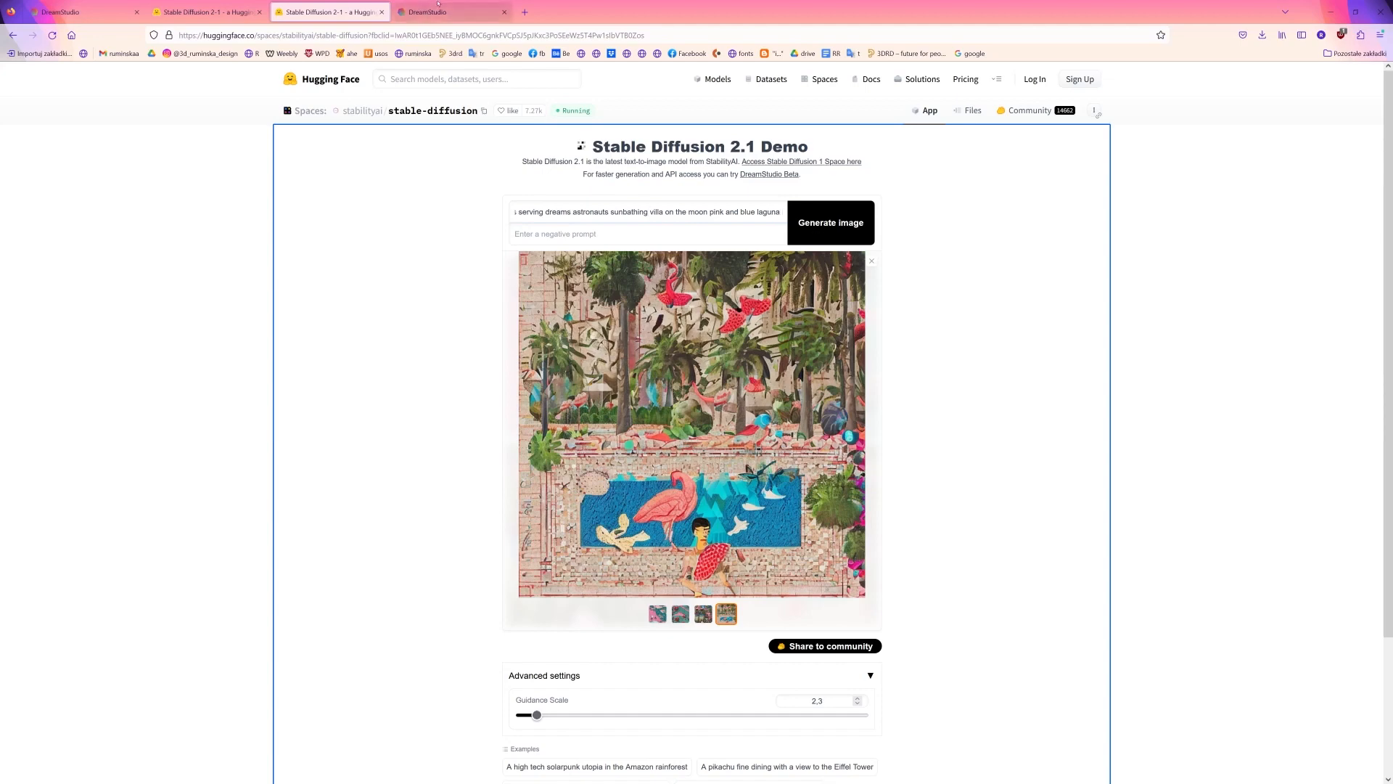
type("photorealistic")
key("Return")
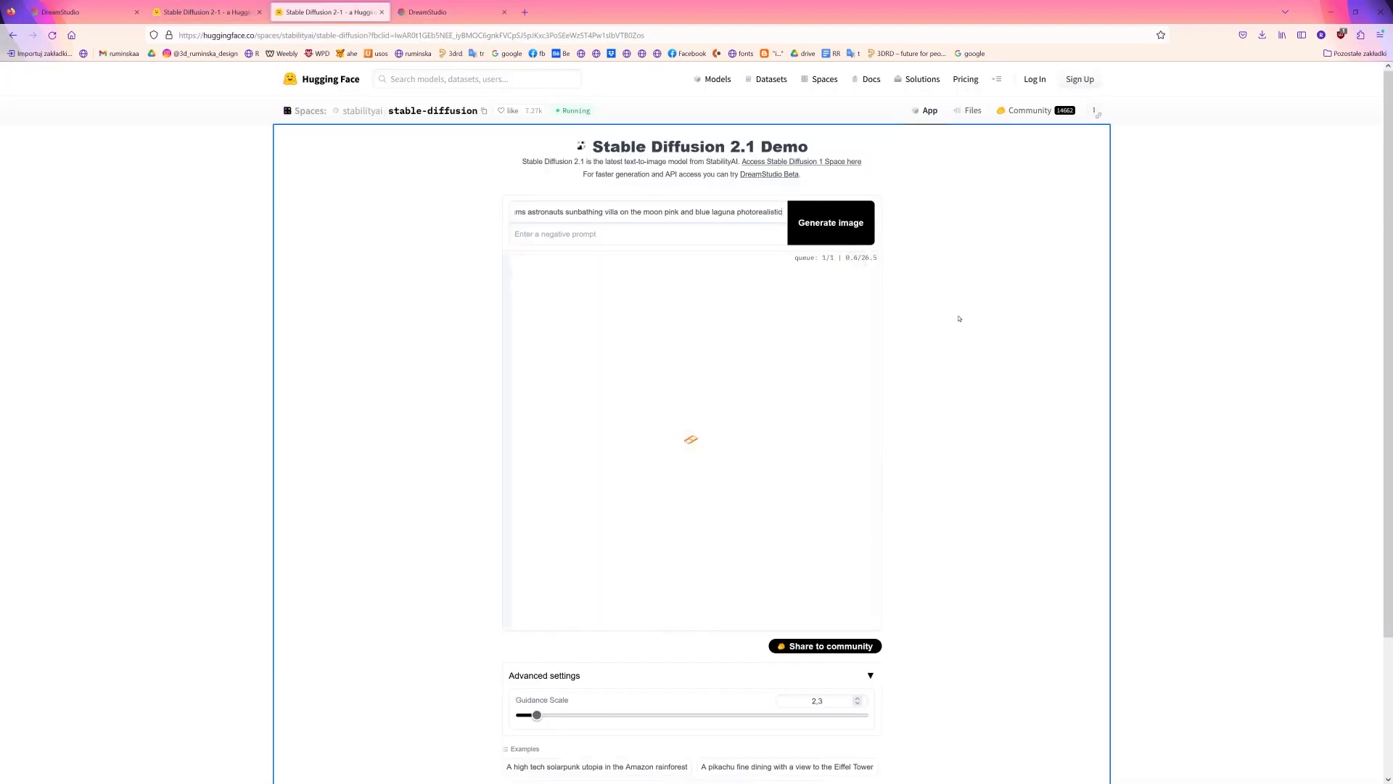
Enlarge the third photorealistic result, the flamingos against a teal sky, and save it as 5
scroll(1081, 506, "down", 1)
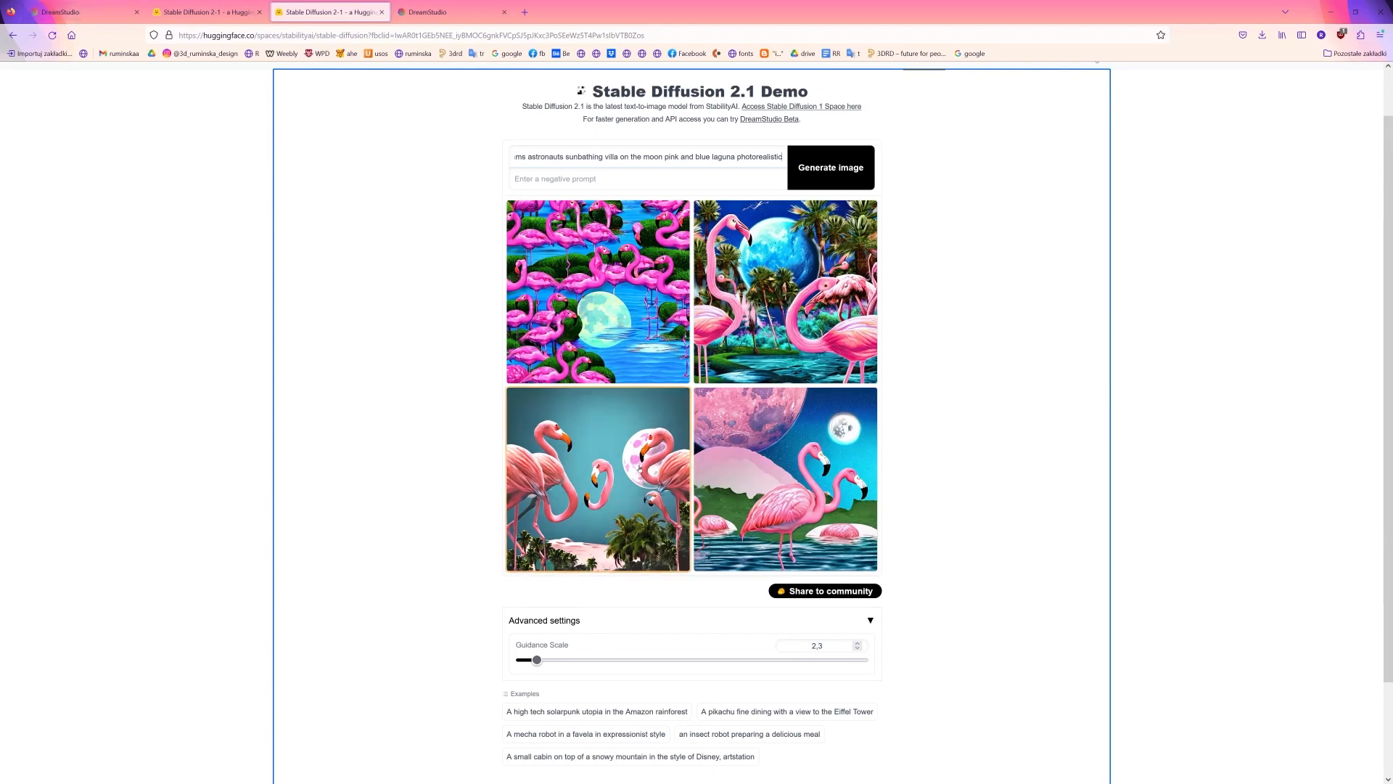
left_click(640, 469)
right_click(644, 472)
left_click(696, 494)
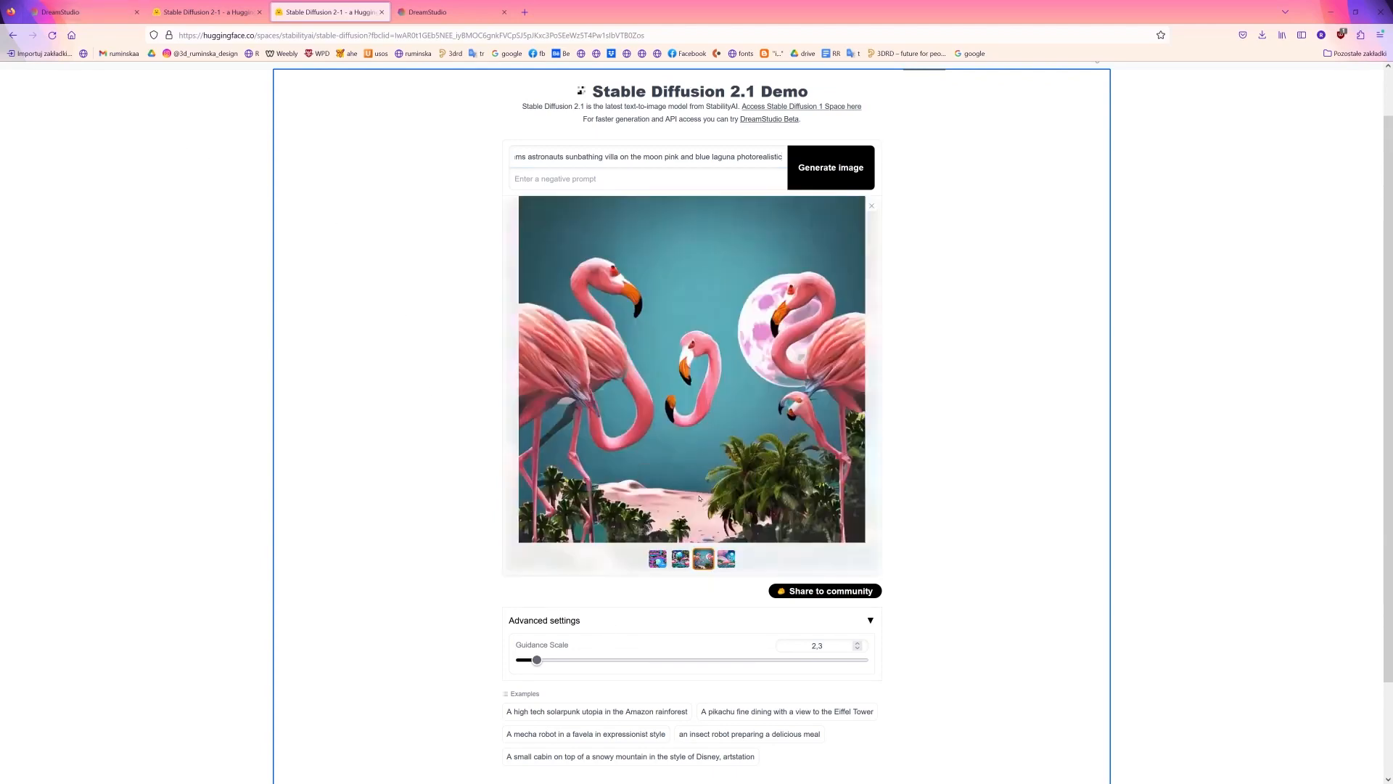
type("5")
key("Return")
Save the second photorealistic result, the flamingos in front of the blue moon, as 6
left_click(680, 559)
right_click(688, 440)
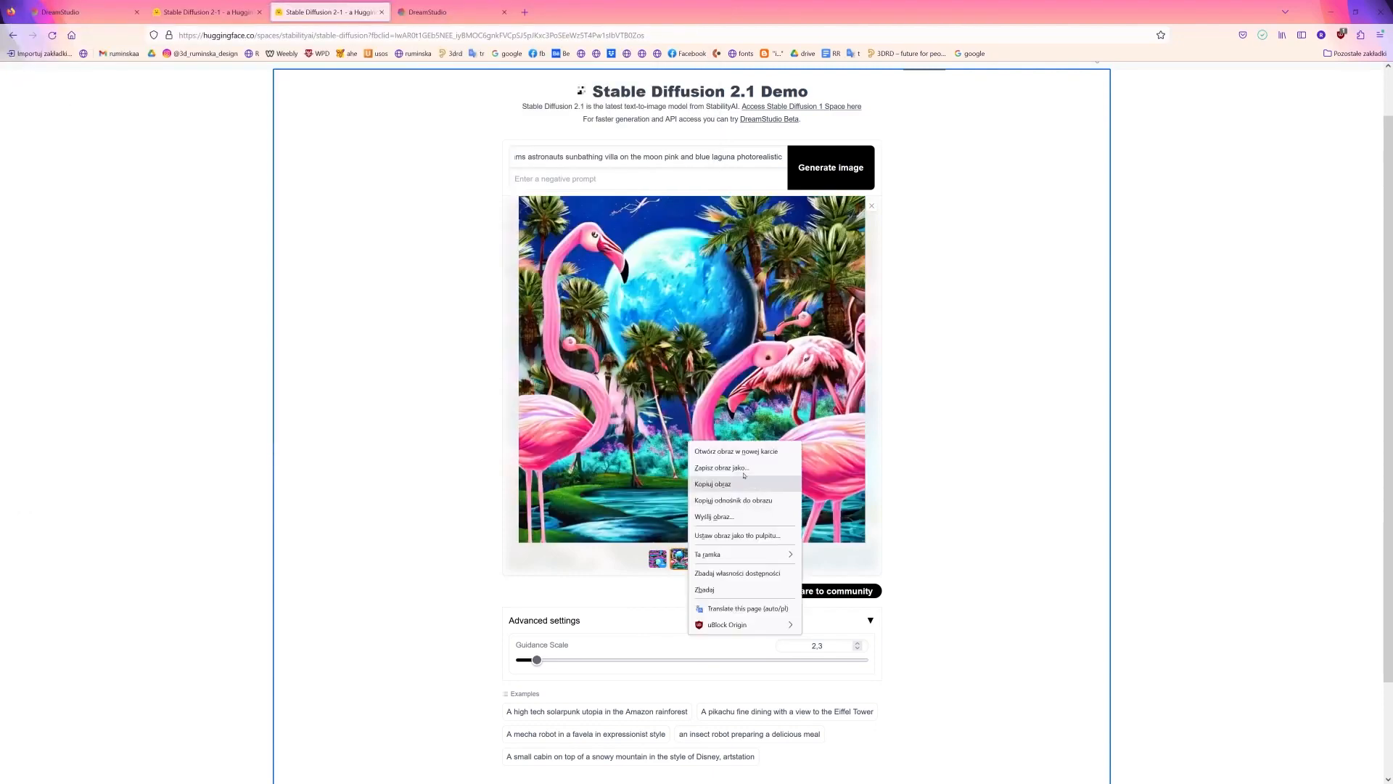
left_click(733, 470)
type("6")
key("Return")
Save the fourth photorealistic result, the two flamingos standing in water under the pink moon
left_click(729, 559)
right_click(732, 379)
left_click(773, 406)
type("c")
key("Return")
Return to the third photorealistic result and save it again
left_click(703, 559)
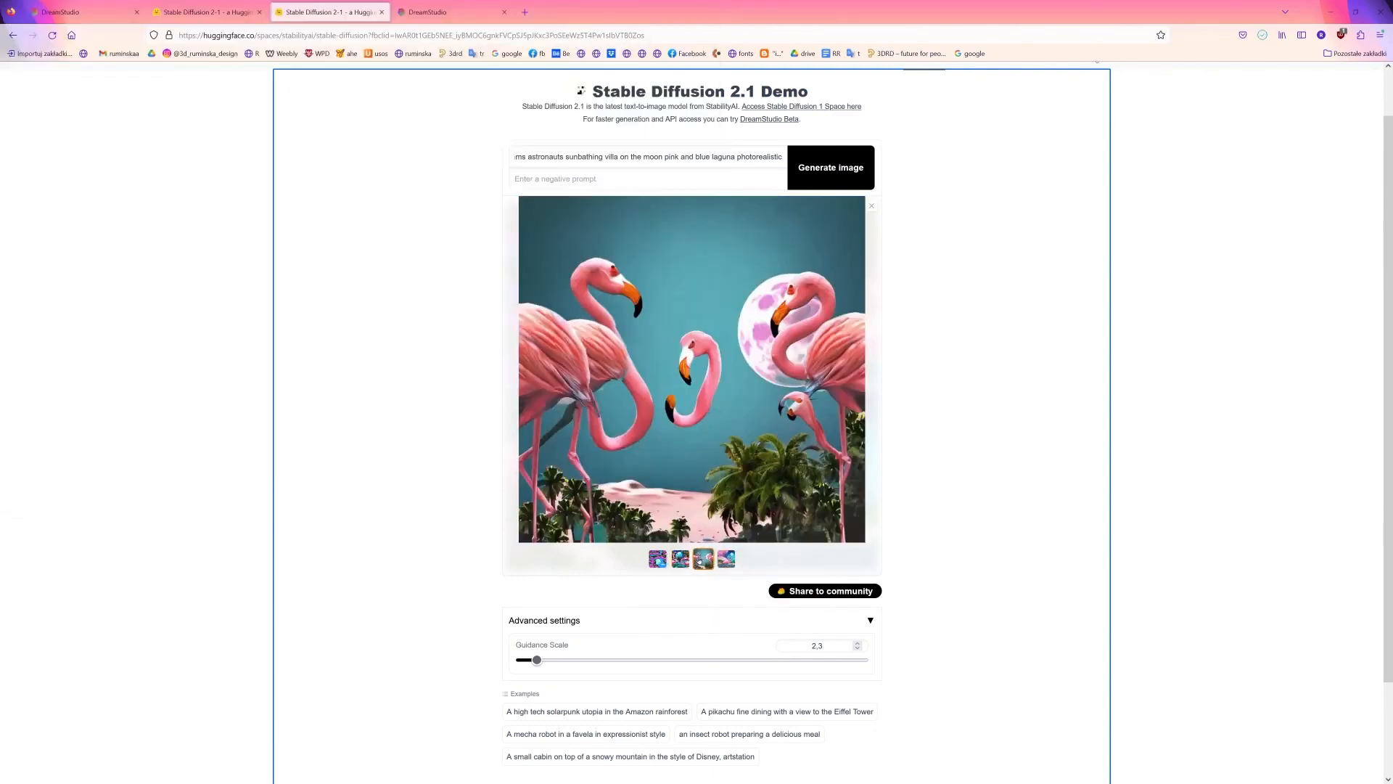
right_click(705, 379)
left_click(748, 406)
type("c")
key("Return")
Switch to DreamStudio, remove the reference image and replace the prompt with "robot with a red glowing eye like from sci-fi movies"
left_click(428, 11)
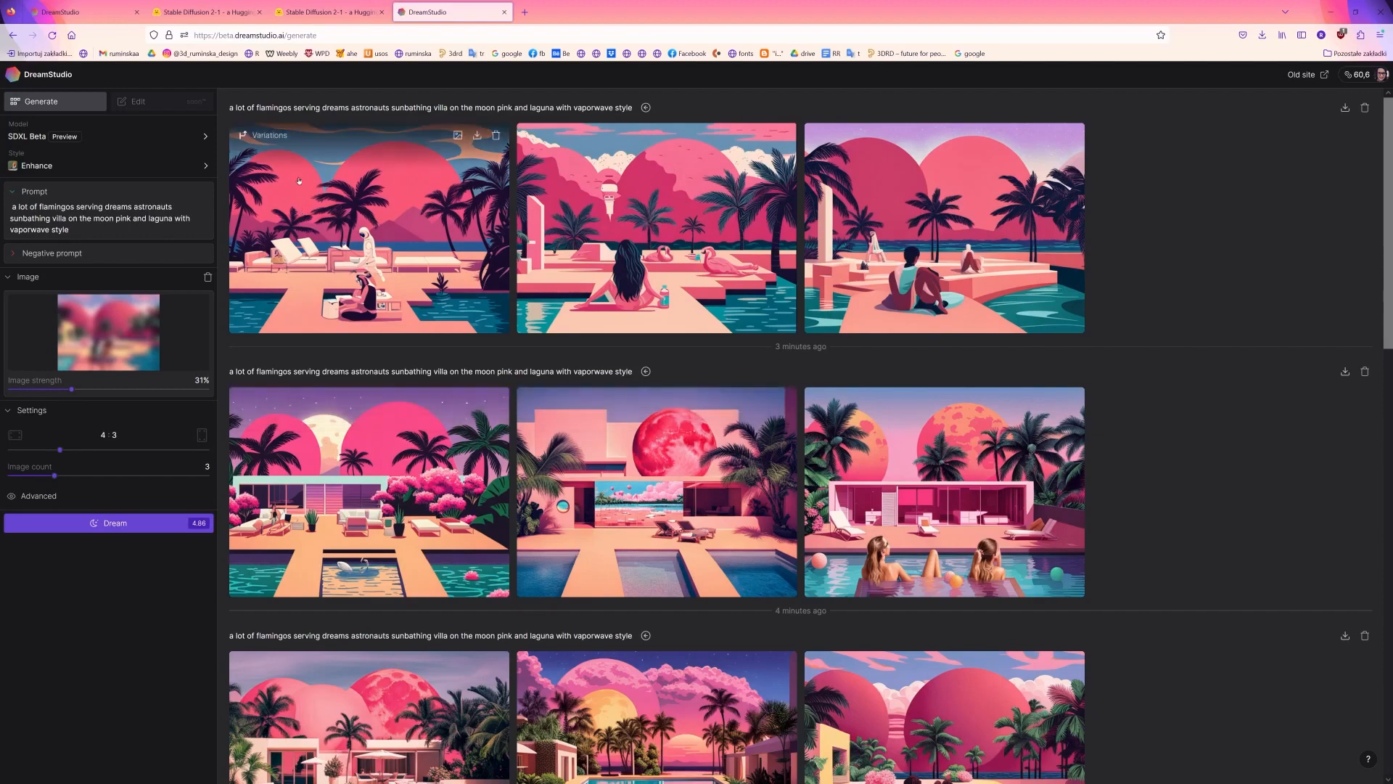
left_click(49, 74)
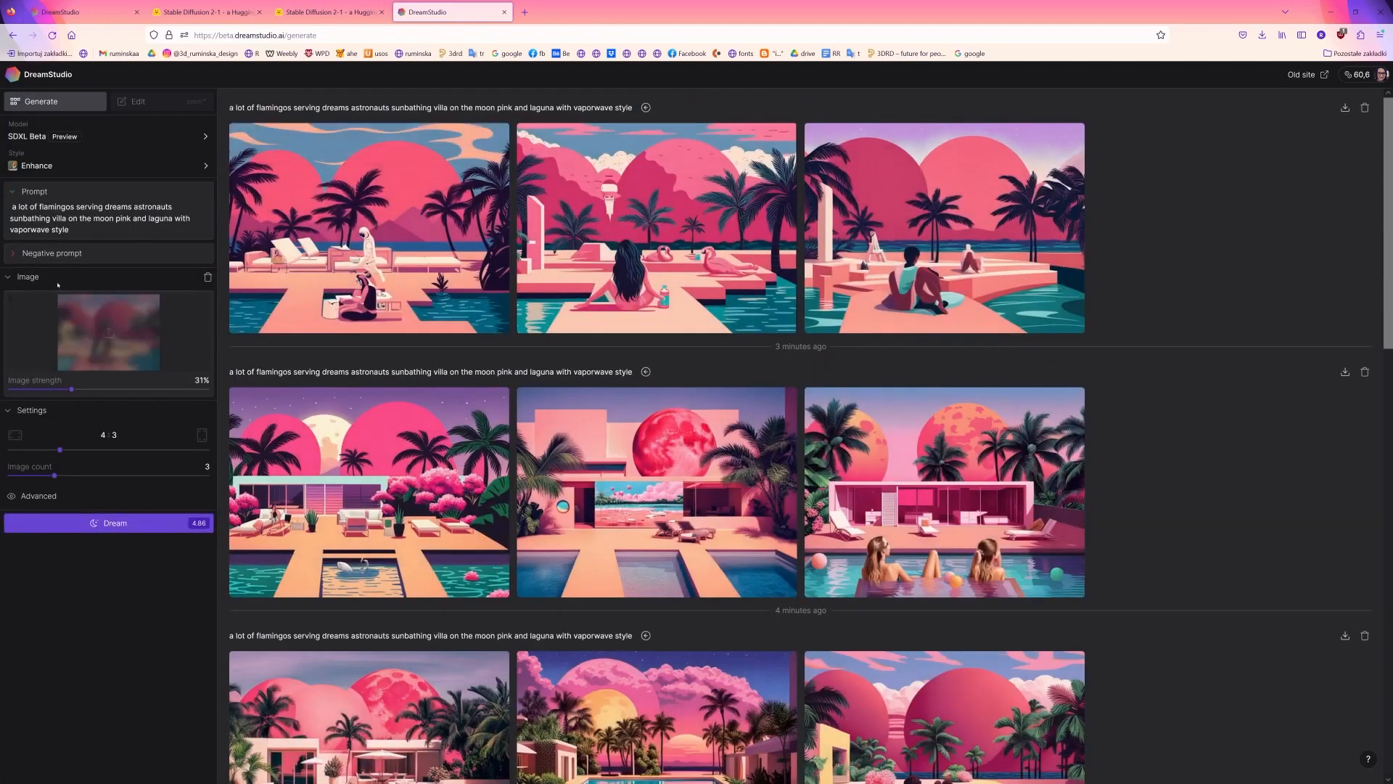
left_click(208, 278)
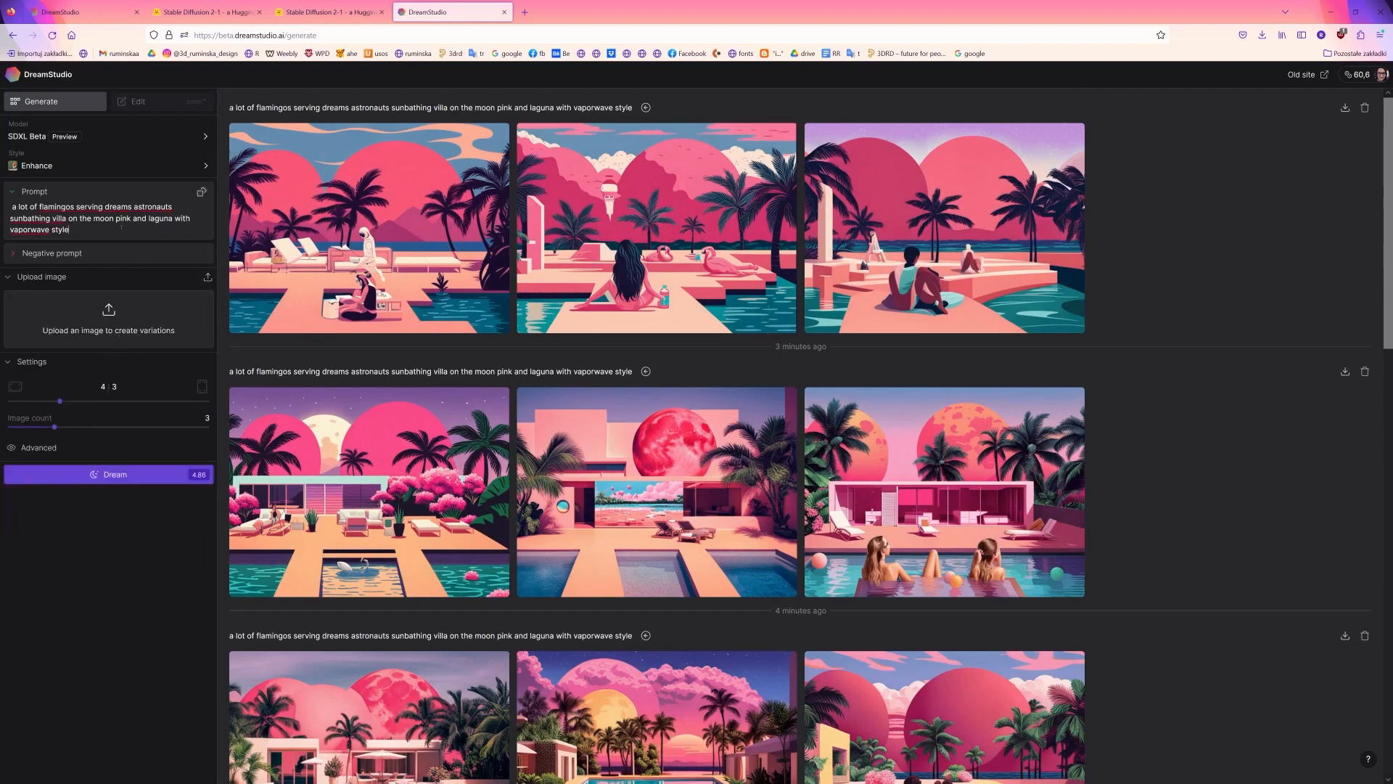
key("ctrl+a")
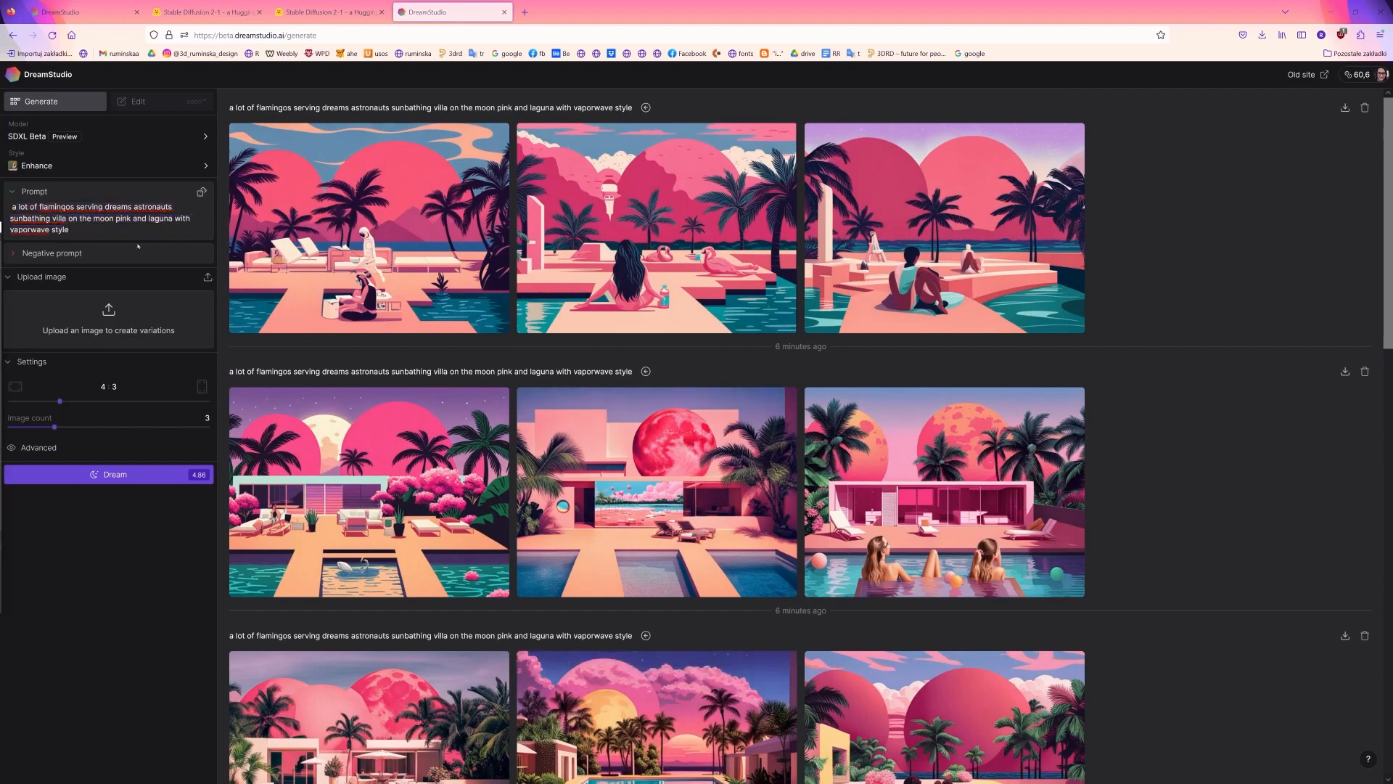
key("ctrl+a")
type("robot with a red glowing eye like from sci-fi movies")
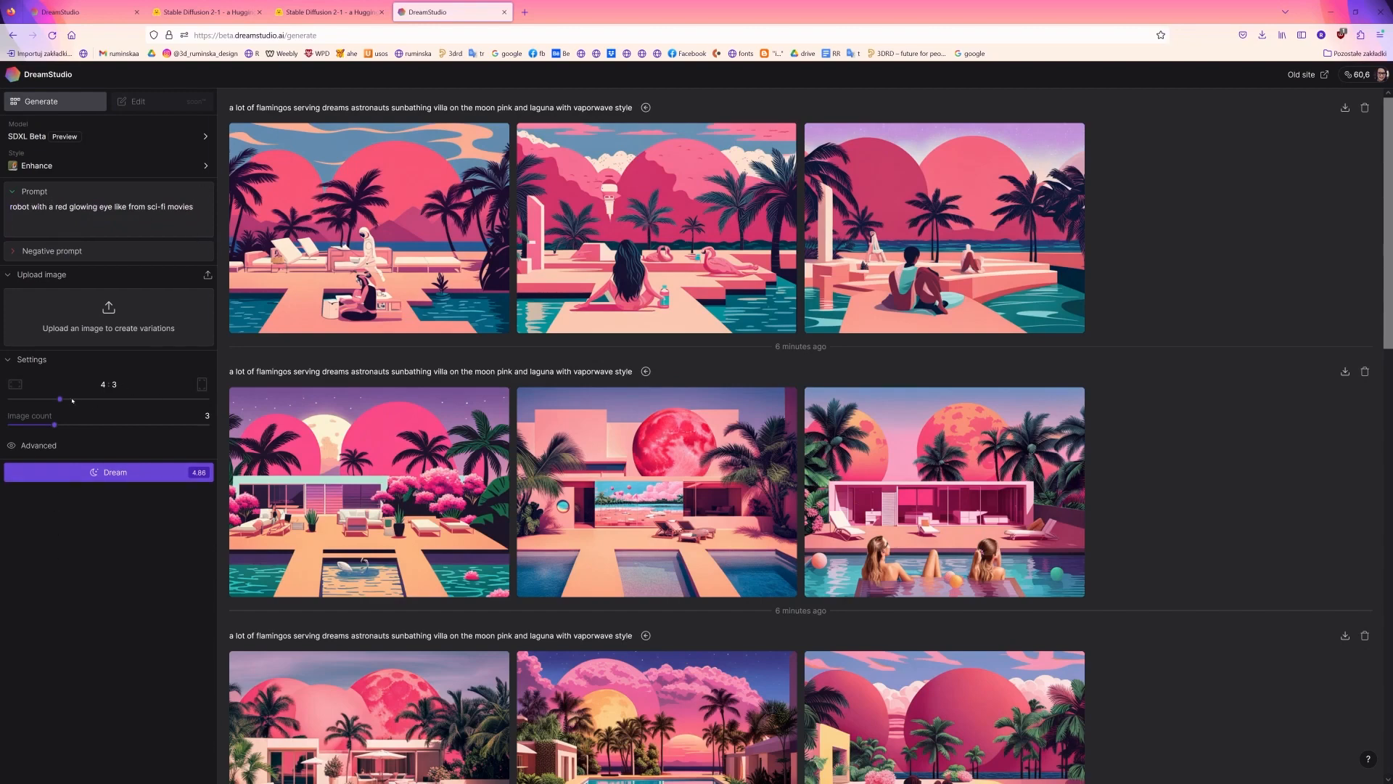
Set the aspect ratio to 1:1, image count to 5, prompt strength to 11.3 and generation steps to 54
left_click(108, 399)
left_click_drag(54, 424, 97, 424)
left_click(20, 446)
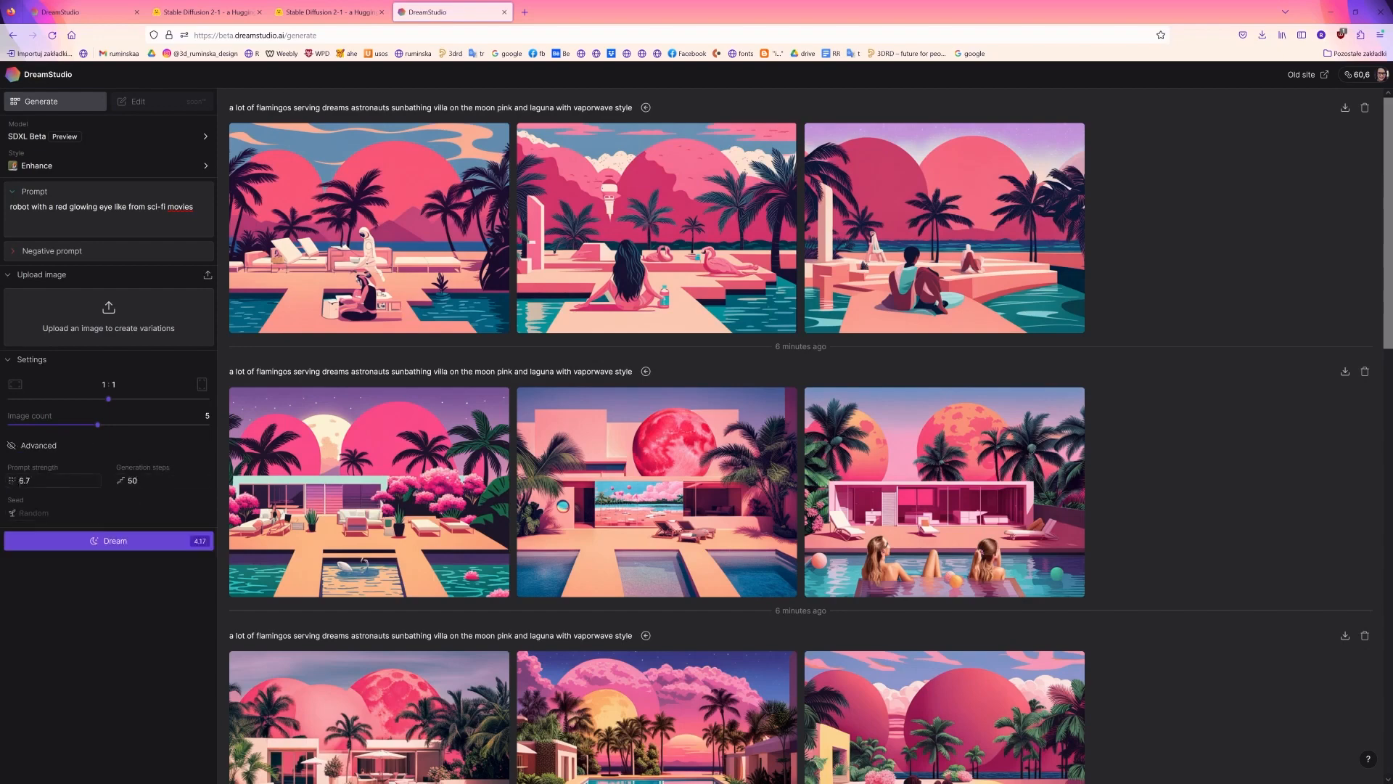
mouse_move(19, 481)
left_mouse_down()
mouse_move(6, 492)
mouse_move(32, 499)
left_mouse_up()
left_click_drag(122, 480, 127, 480)
Set the seed to 52 and generate the robot images
mouse_move(15, 507)
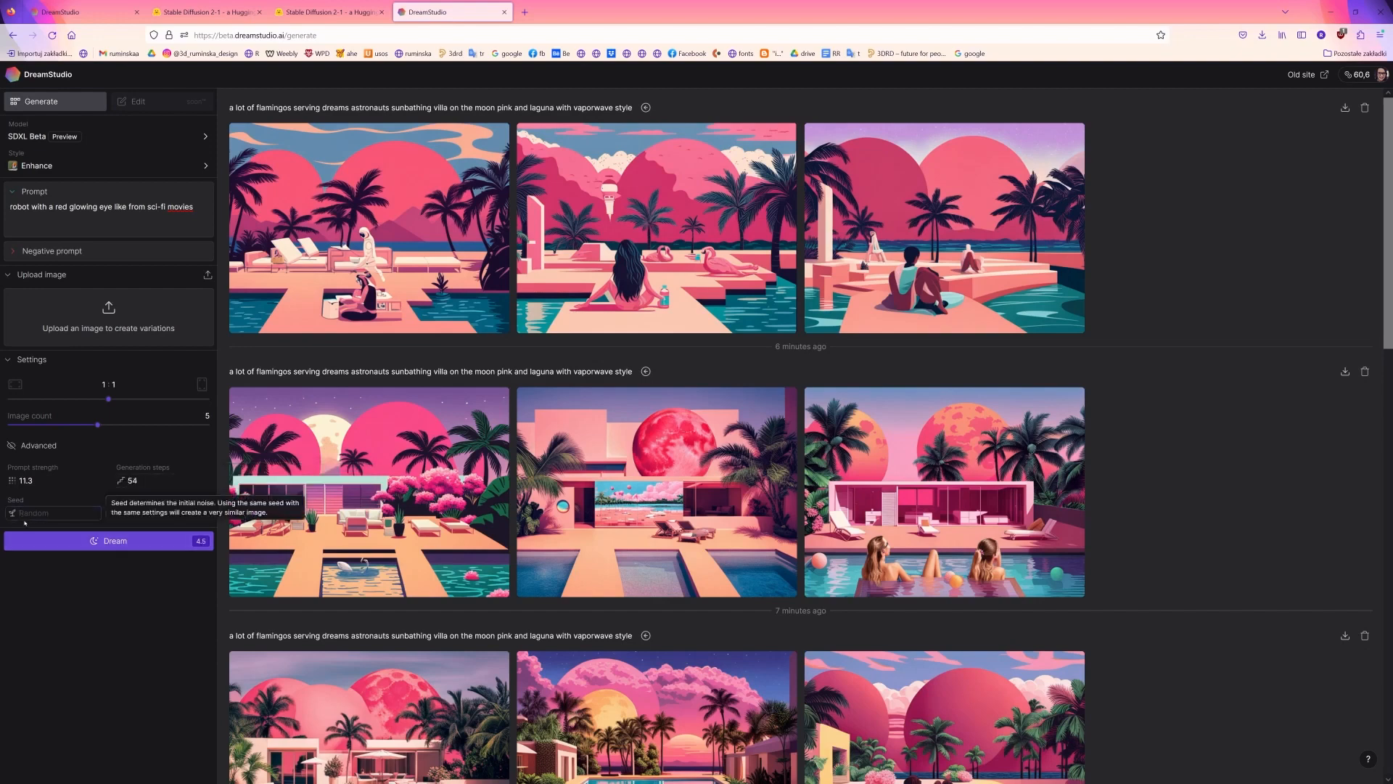
left_click(100, 513)
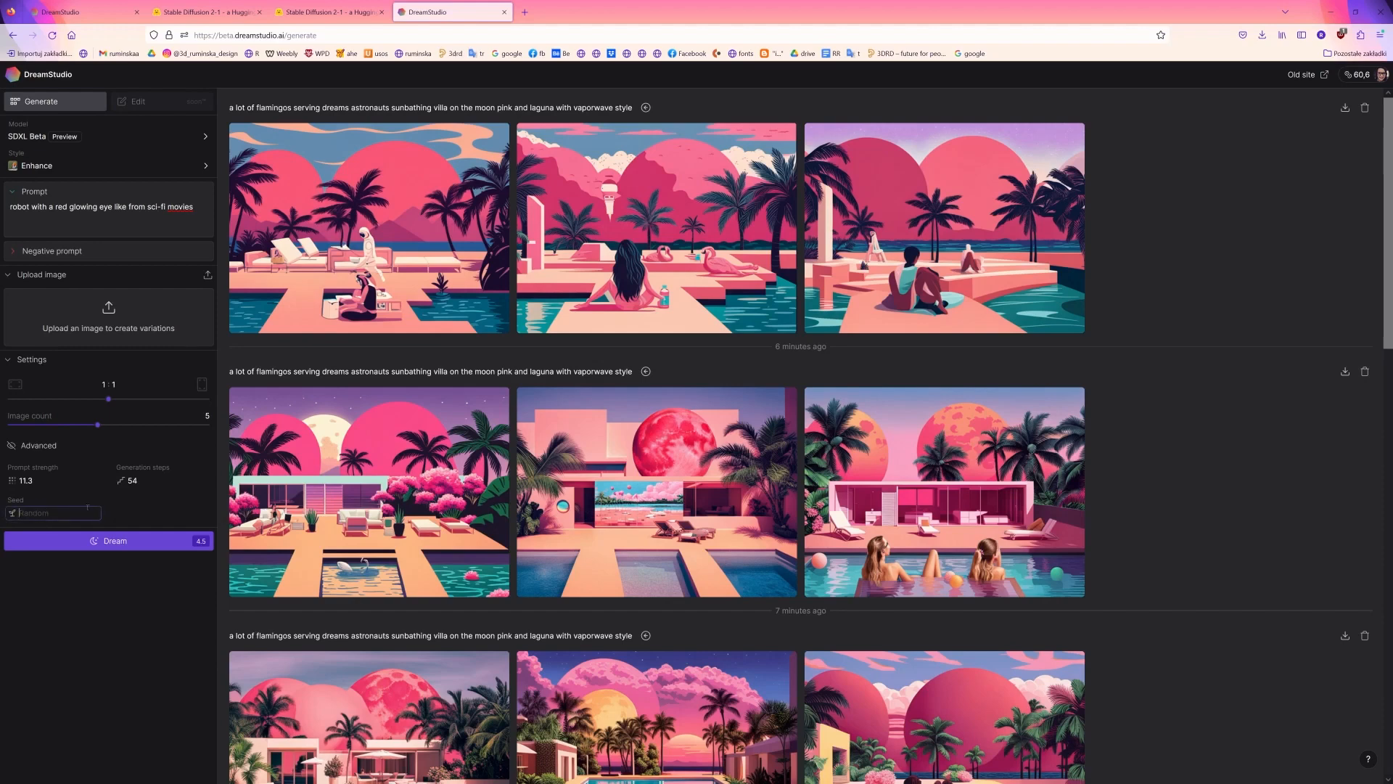
type("52")
left_click(127, 542)
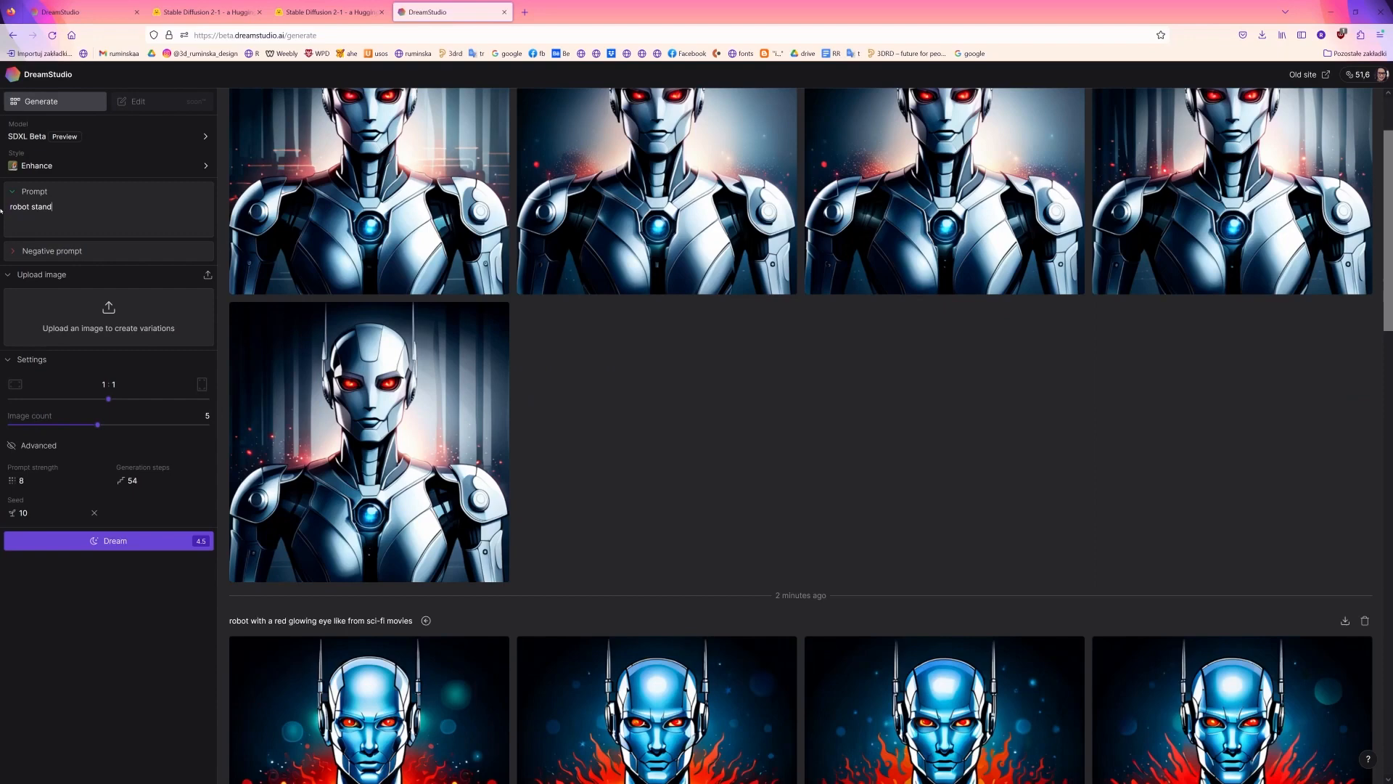
Change the prompt to "robot standing surrounded by huge sci fi buildings robotic cyborg with mechanicial details, moon, hyper realistic, cinematic" and generate images
type("ding surrounded by huge sci fi buildings robotic cyborg with mechanicial details, moon, hyper realistic, cinematic")
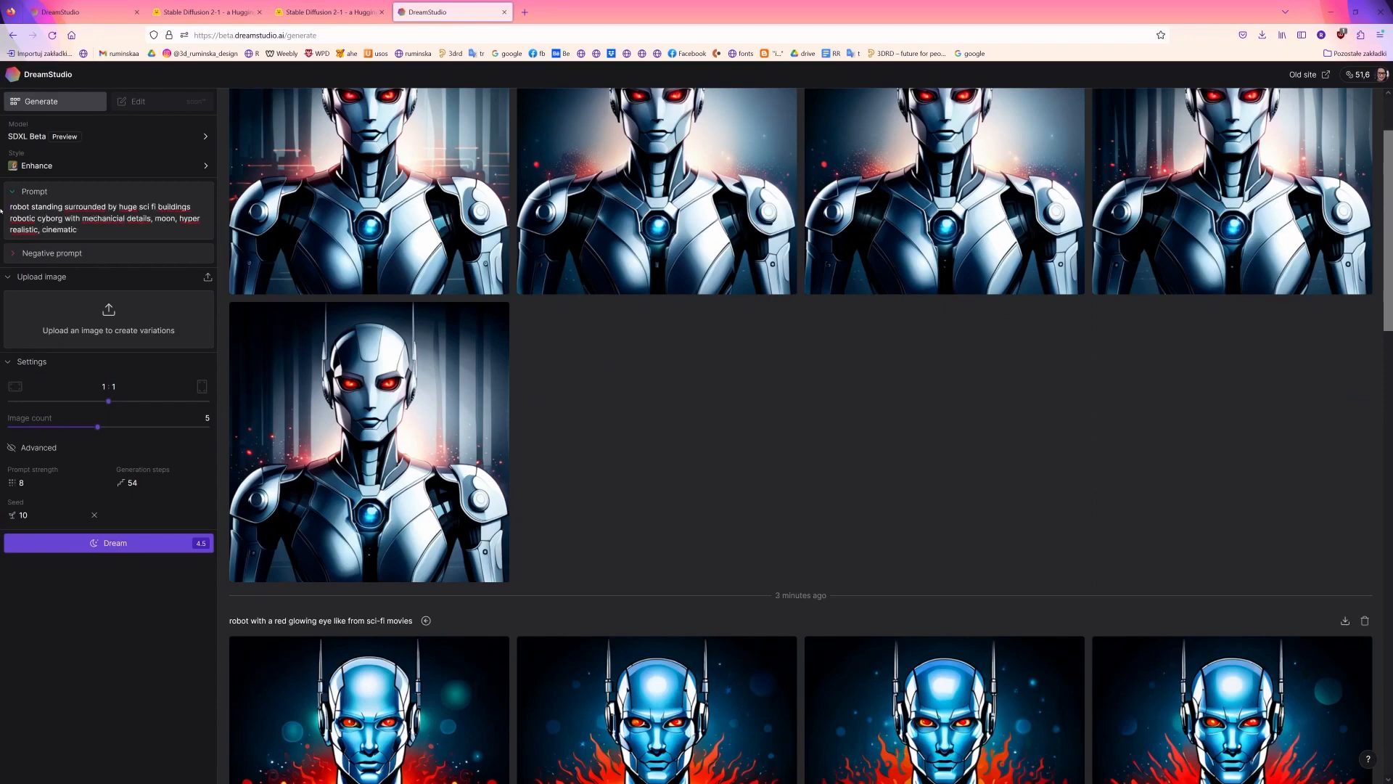
key("ctrl+Return")
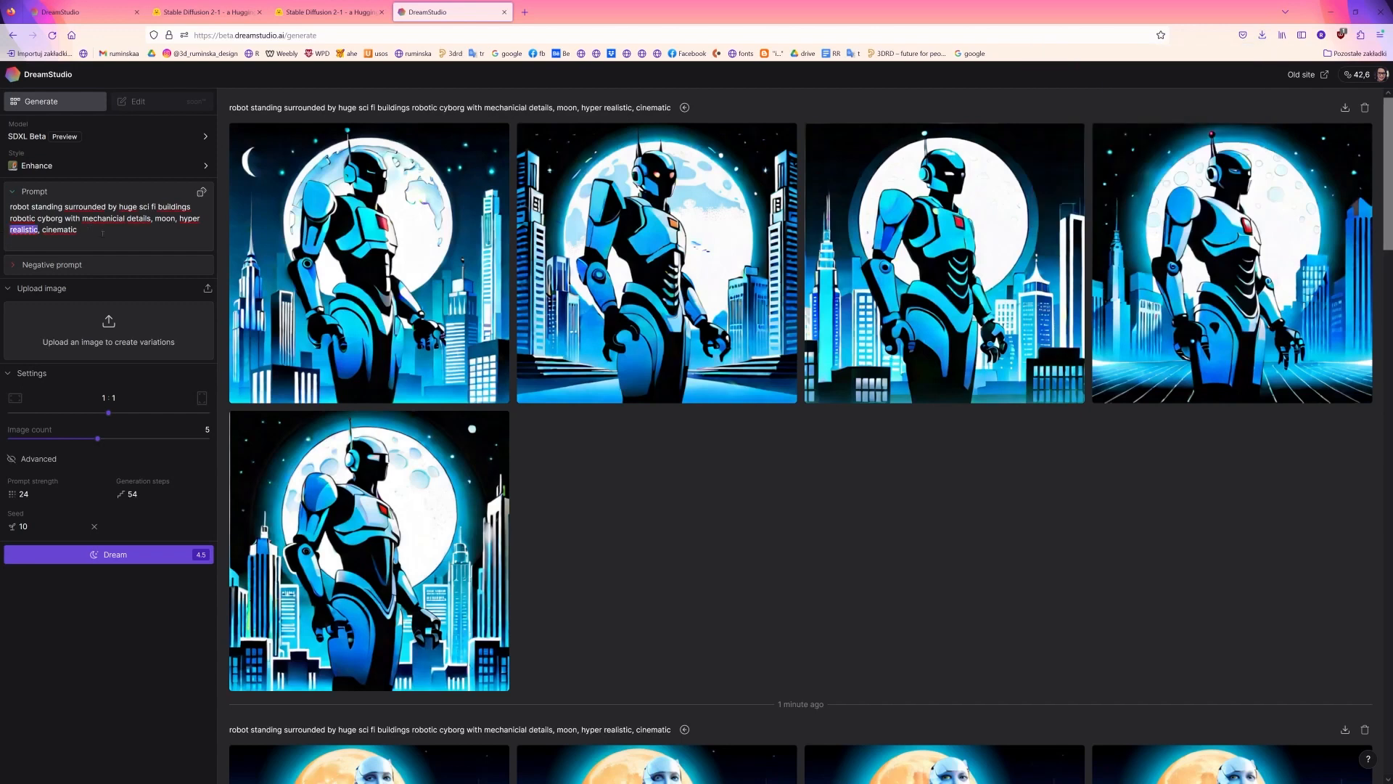
Delete the word "realistic" from the robot prompt
key("BackSpace")
key("BackSpace")
key("BackSpace")
key("BackSpace")
key("BackSpace")
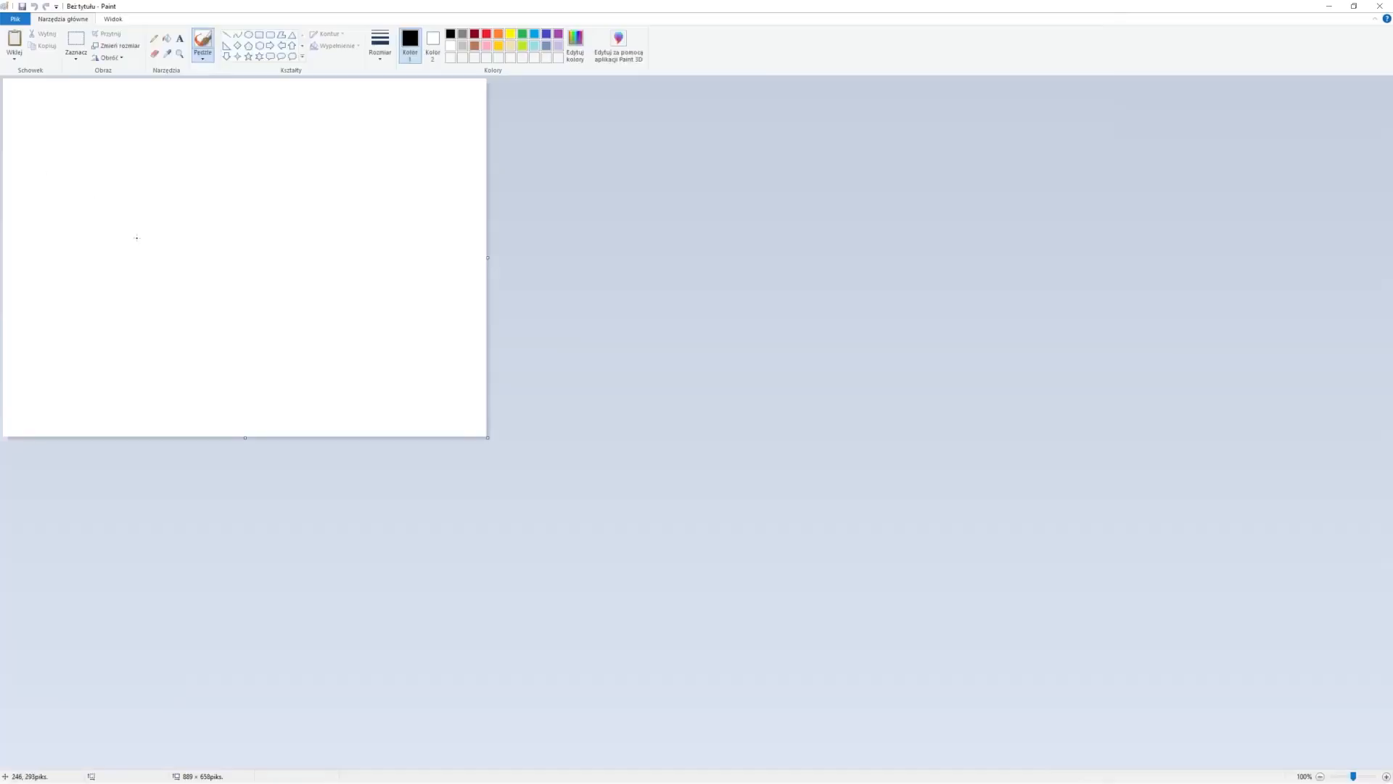
Paste the copied still of the two robot soldiers into the blank Paint canvas
key("ctrl+v")
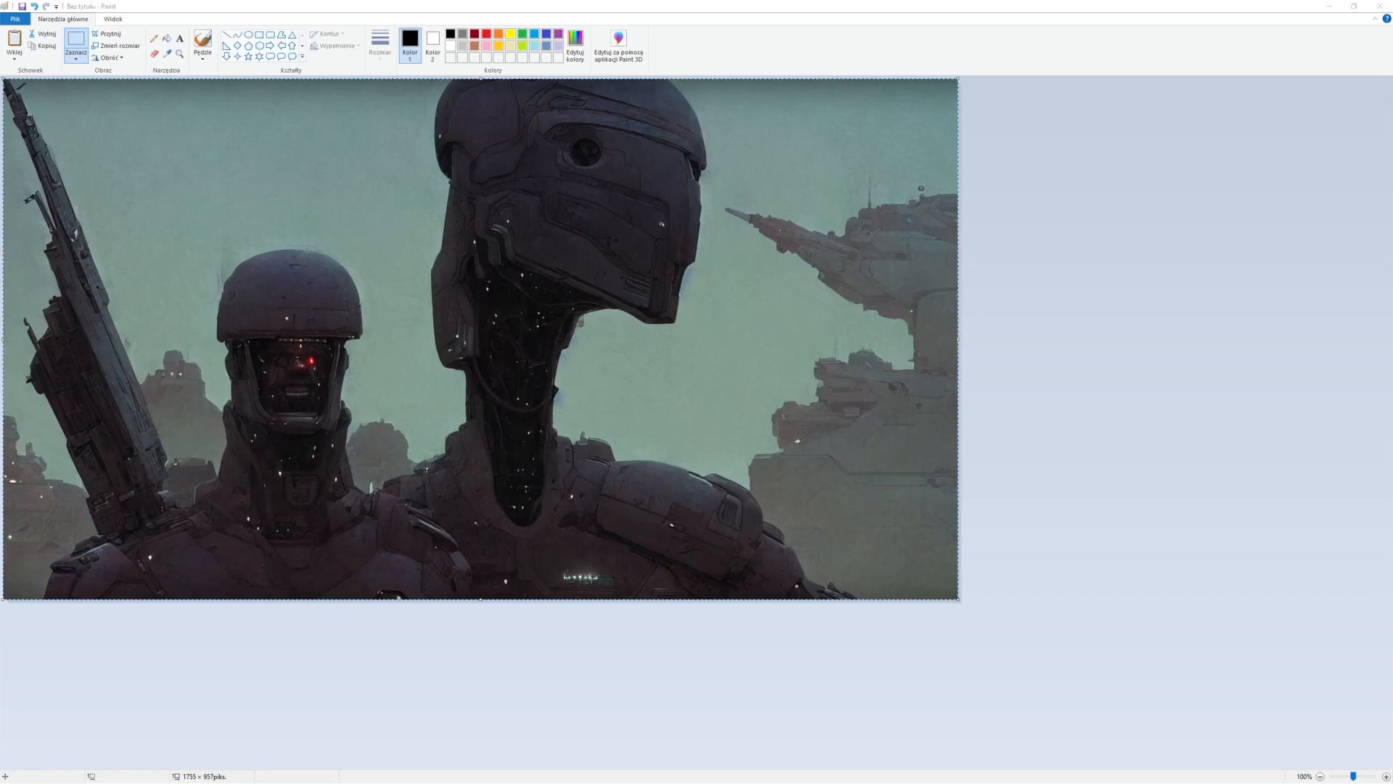
key("alt+Tab")
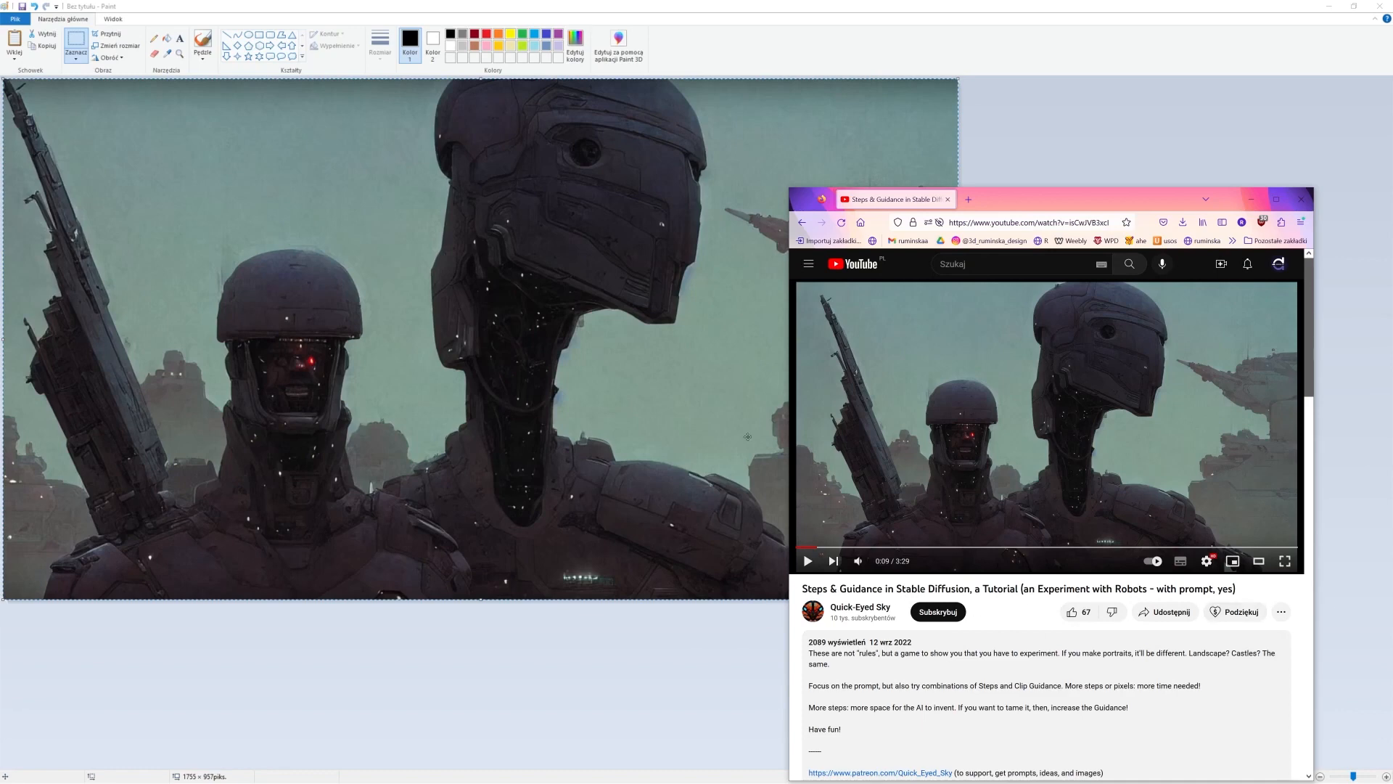
Return to DreamStudio, add the two-robot still as the source image and generate images from it
left_click(1250, 199)
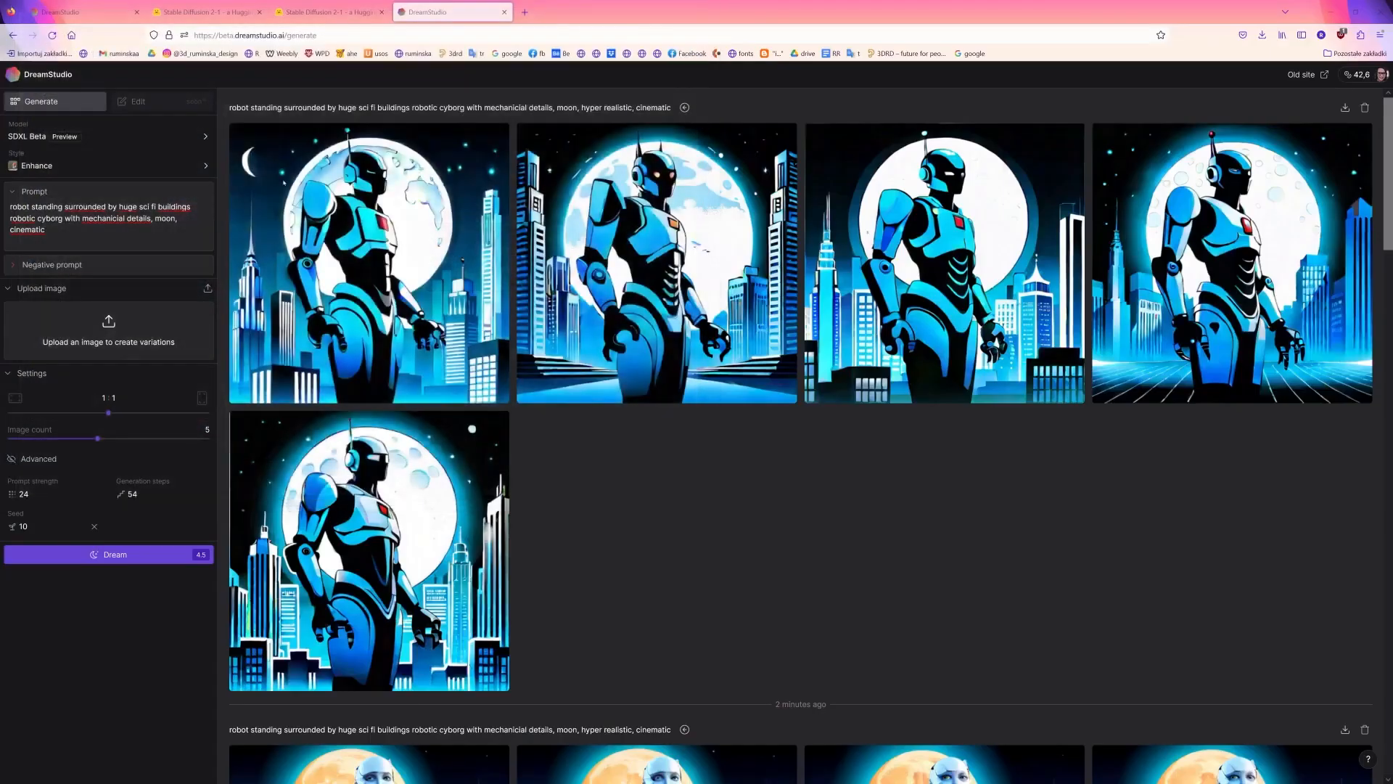
key("ctrl+v")
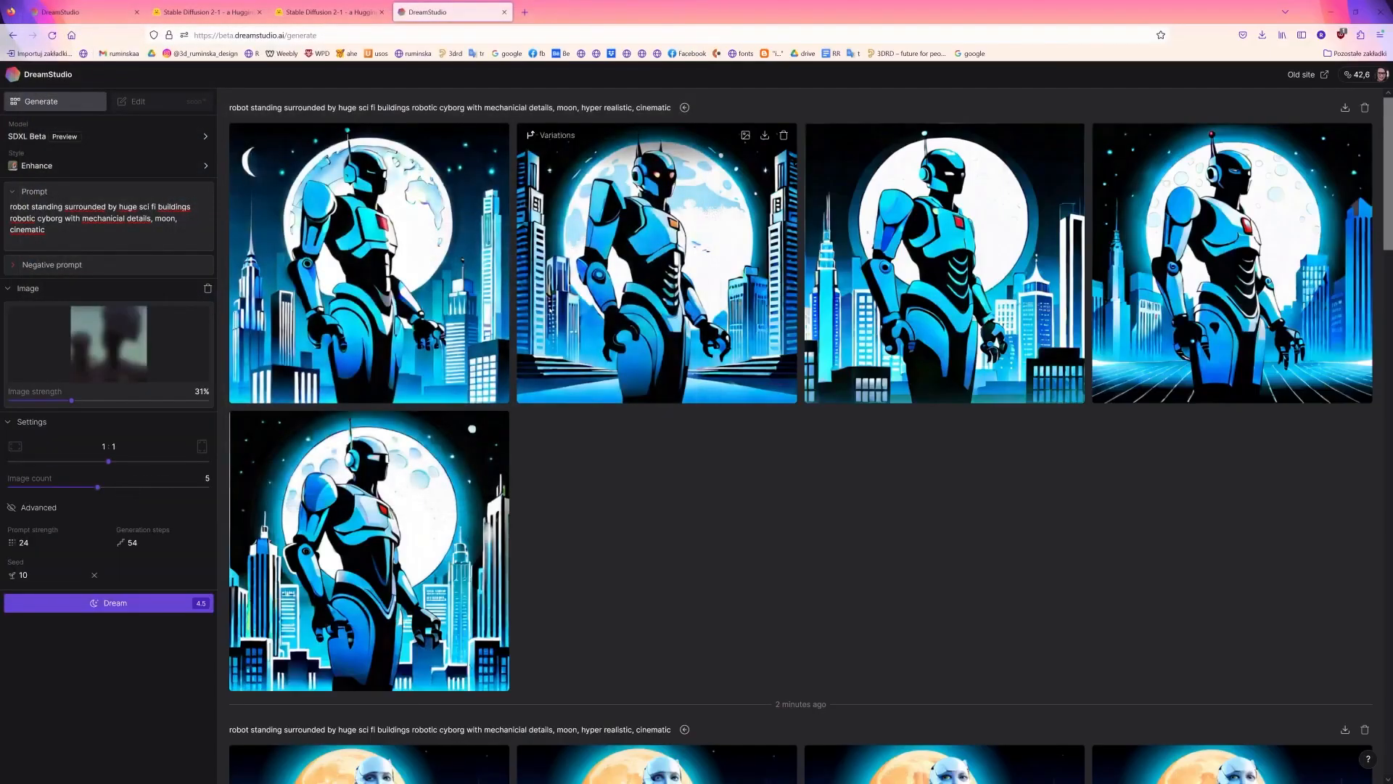
left_click(139, 606)
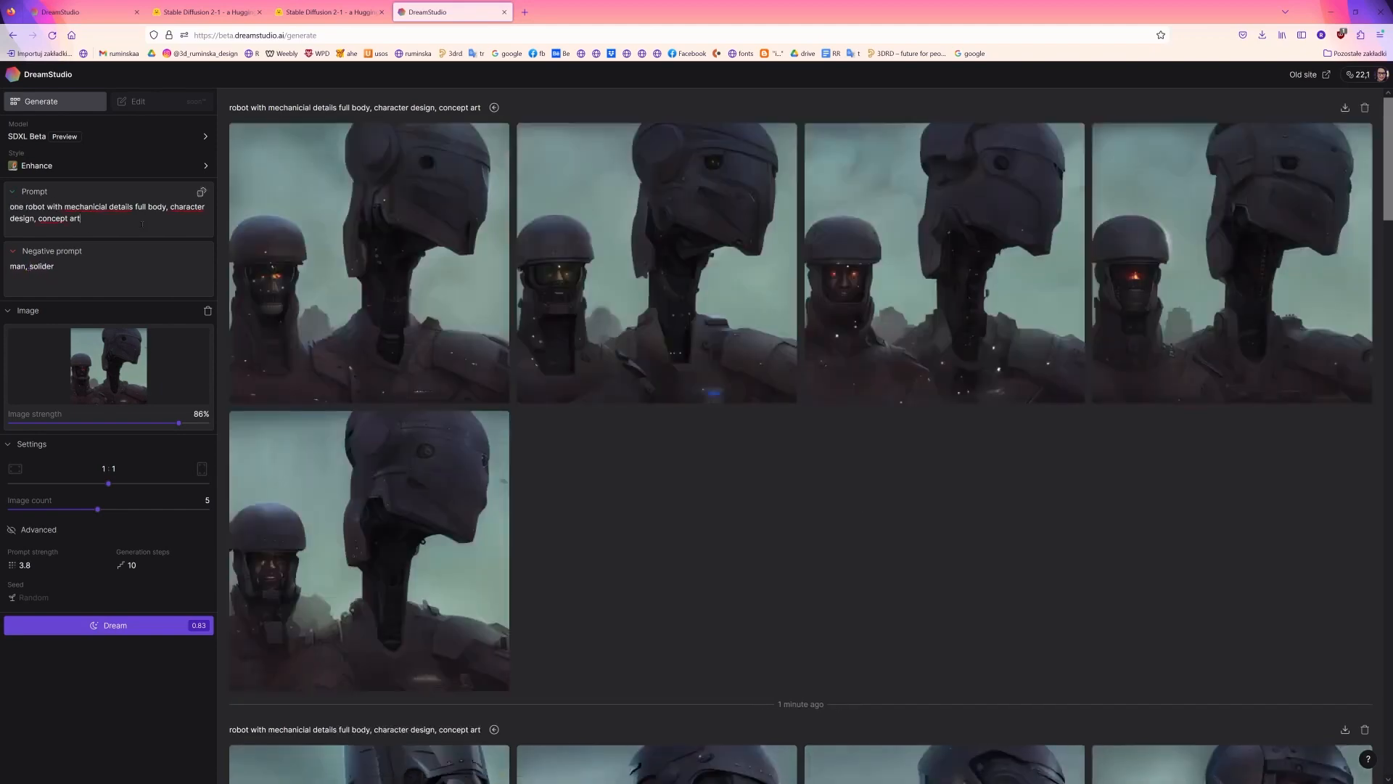
Generate images from the prompt "full body standing robot with mechanicial details" with the image strength at 9%
type("standing herobot with mechanicial details")
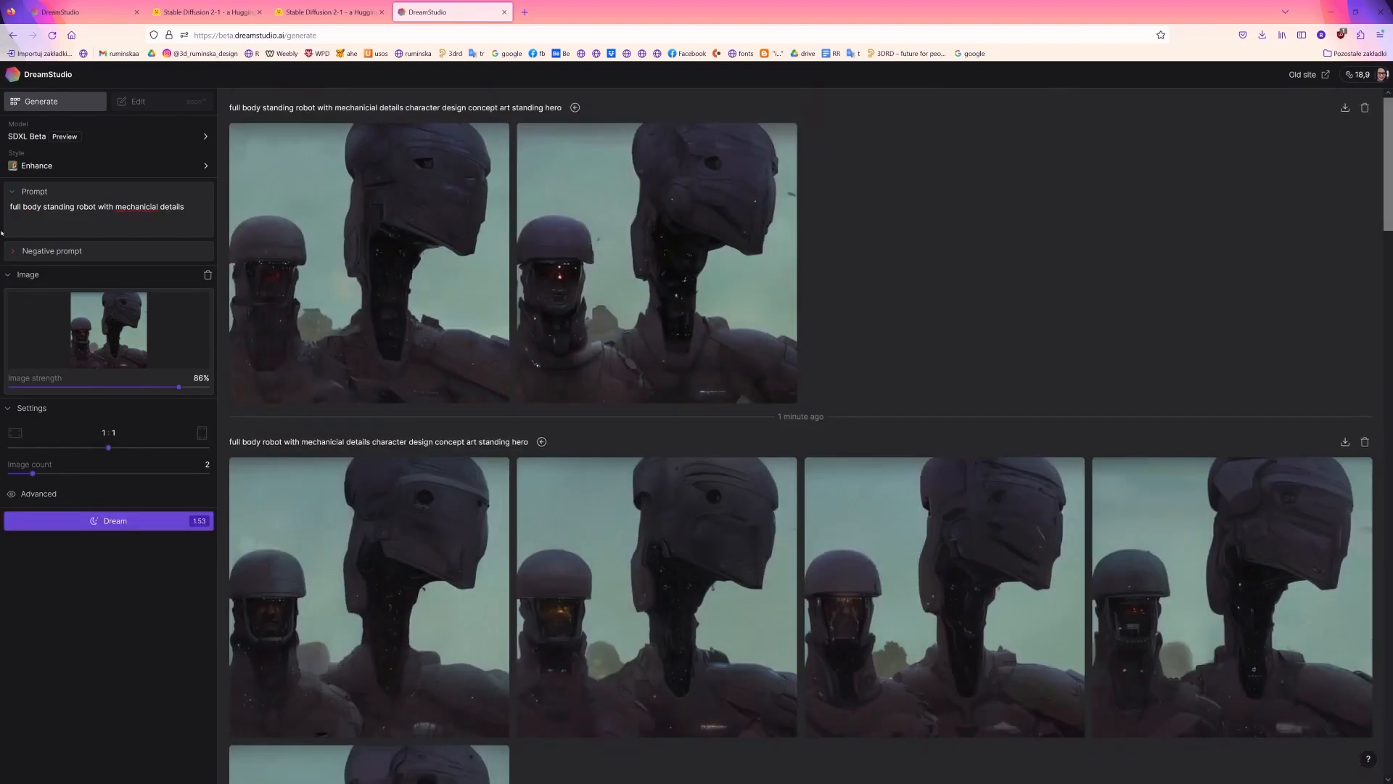
left_click(109, 323)
scroll(213, 309, "down", 2)
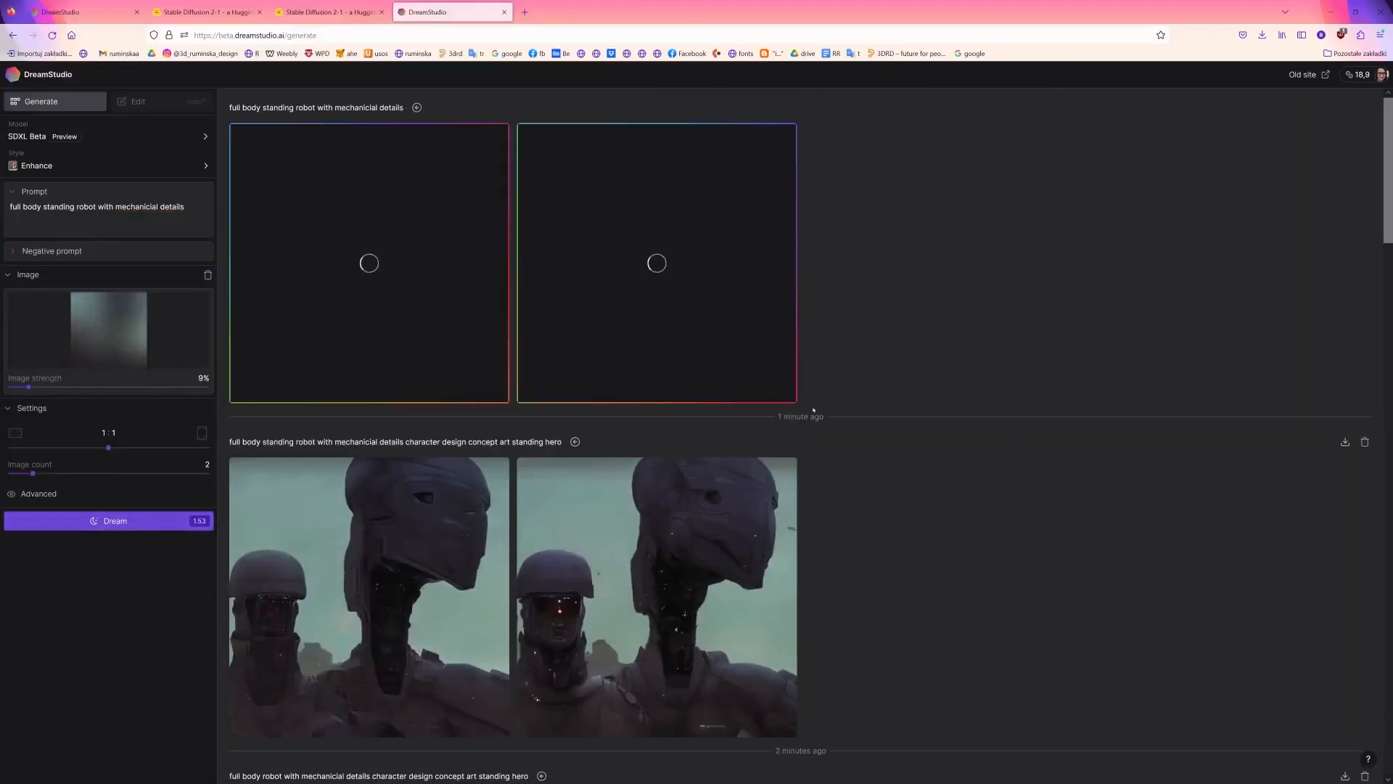
Set the negative prompt to "man"
left_click(44, 251)
type("man")
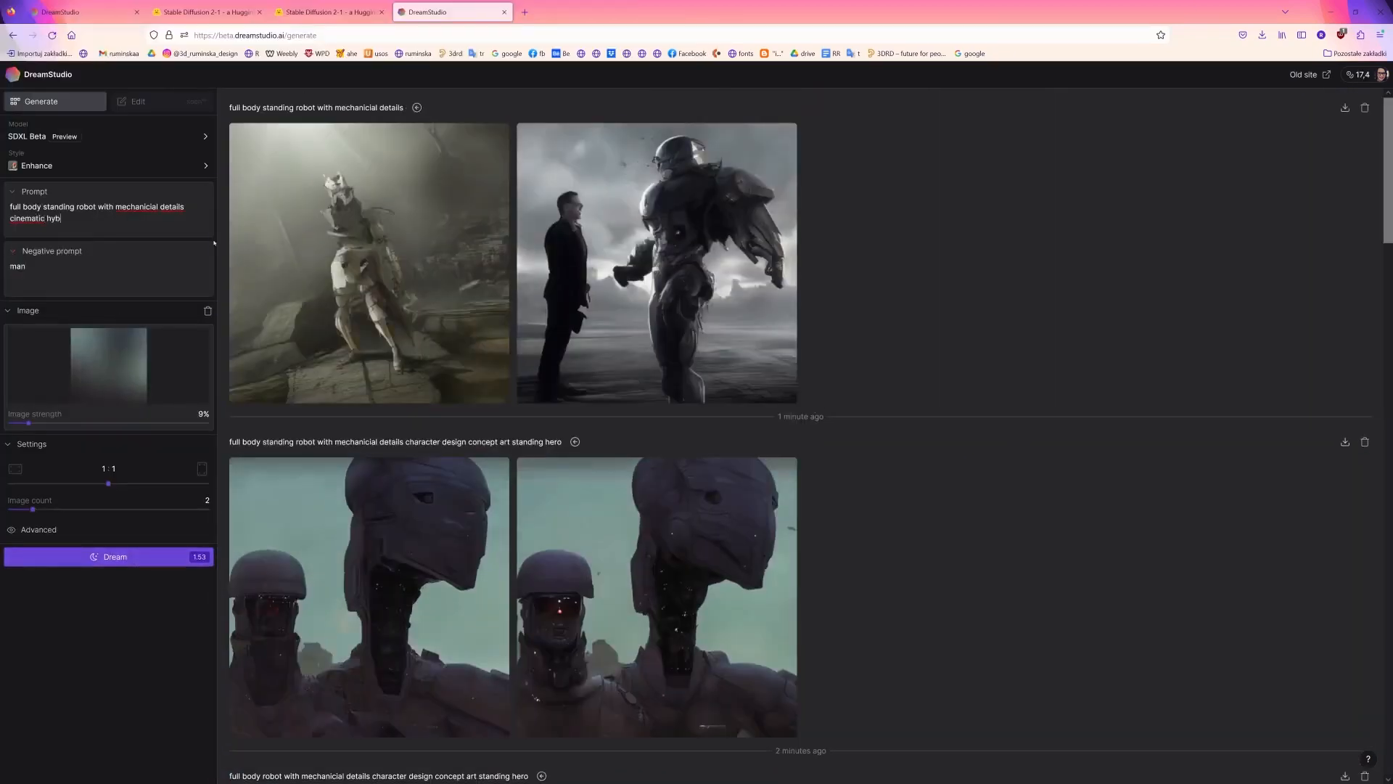
Extend the prompt with "cinematic hyber realistic sunset, instane level of details" and generate images
type("er realistic sunset instane level of details")
left_click(122, 219)
type(",")
left_click(11, 529)
left_click(109, 627)
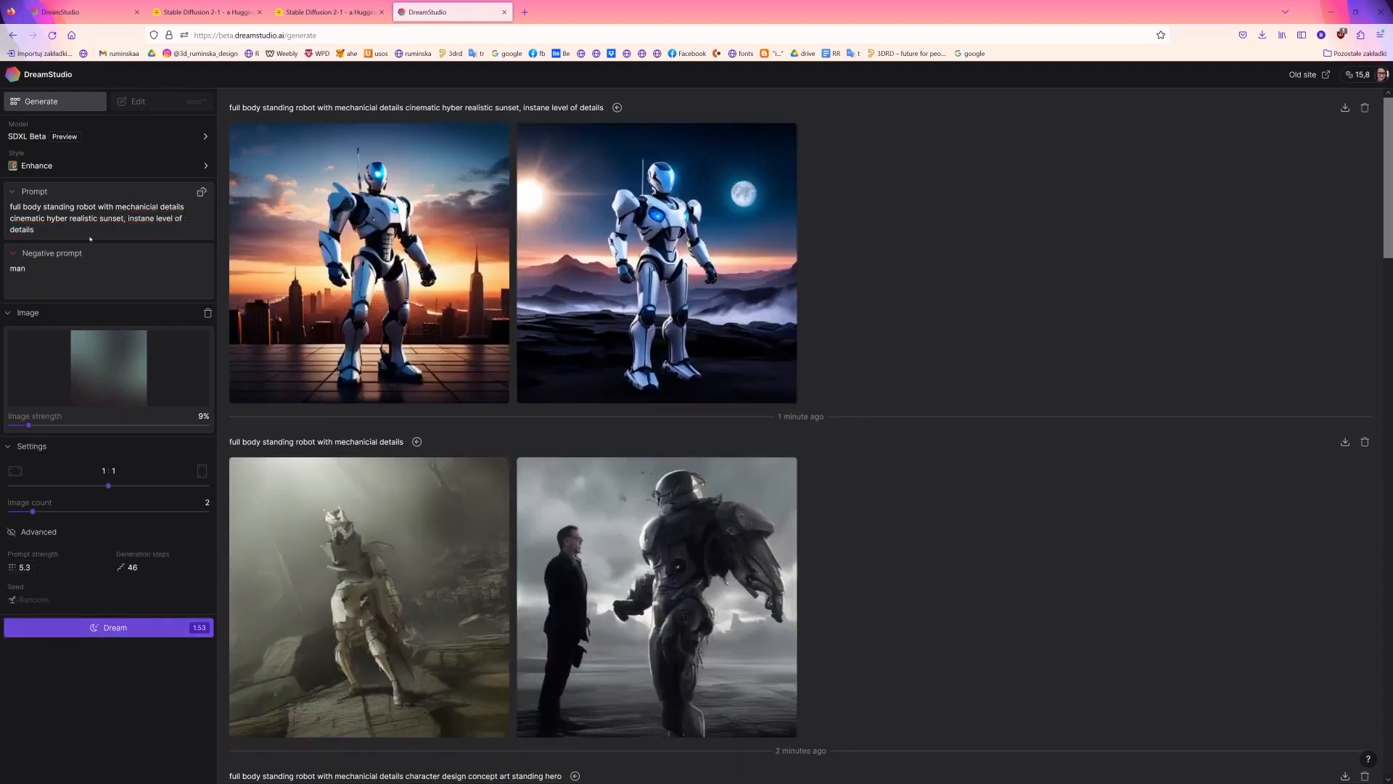
Remove "hyber realistic" from the prompt and generate the robot images again
left_click_drag(46, 217, 34, 229)
left_click(109, 627)
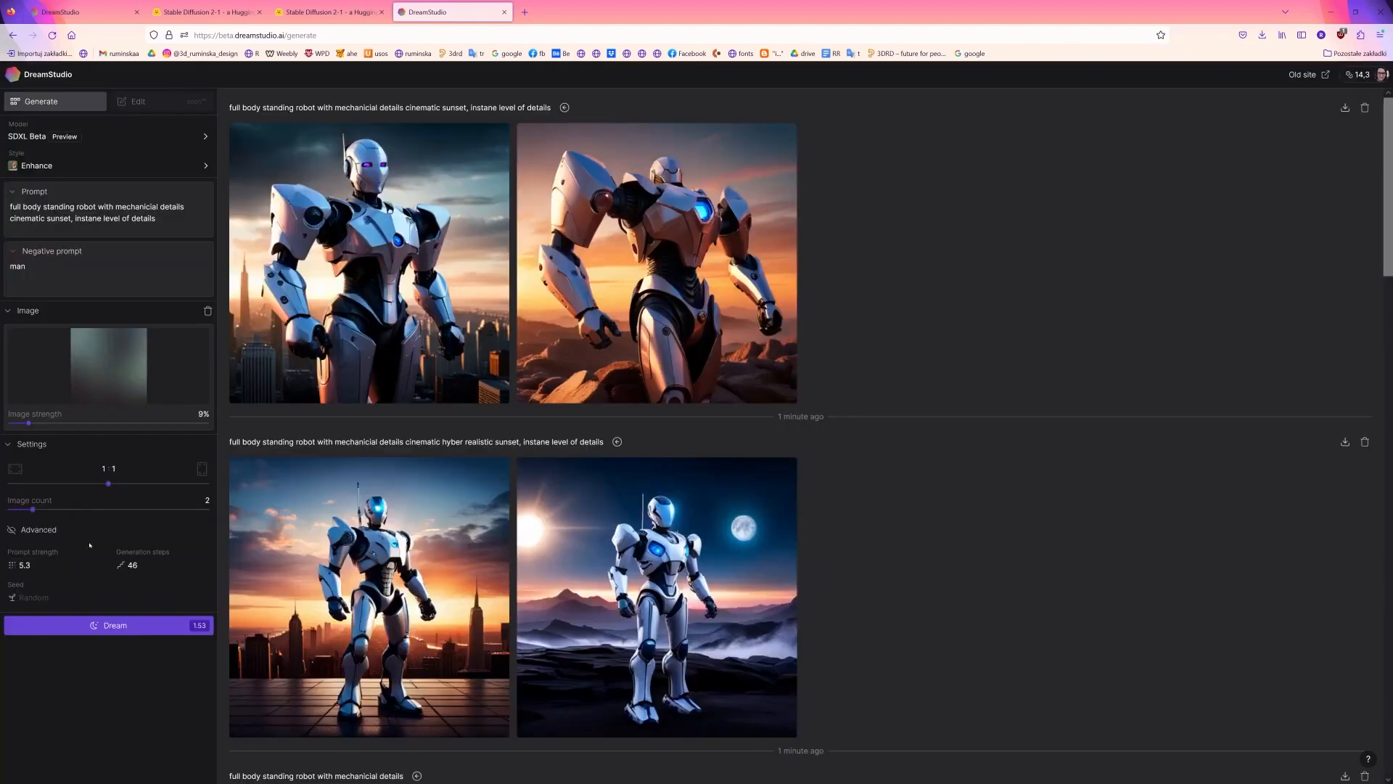
left_click(43, 207)
key("BackSpace")
key("BackSpace")
key("BackSpace")
key("BackSpace")
key("BackSpace")
key("BackSpace")
key("BackSpace")
key("BackSpace")
key("BackSpace")
key("BackSpace")
type("robot")
left_click(87, 207)
key("BackSpace")
key("BackSpace")
key("BackSpace")
key("BackSpace")
key("BackSpace")
key("BackSpace")
type("surrounded by huge mountains")
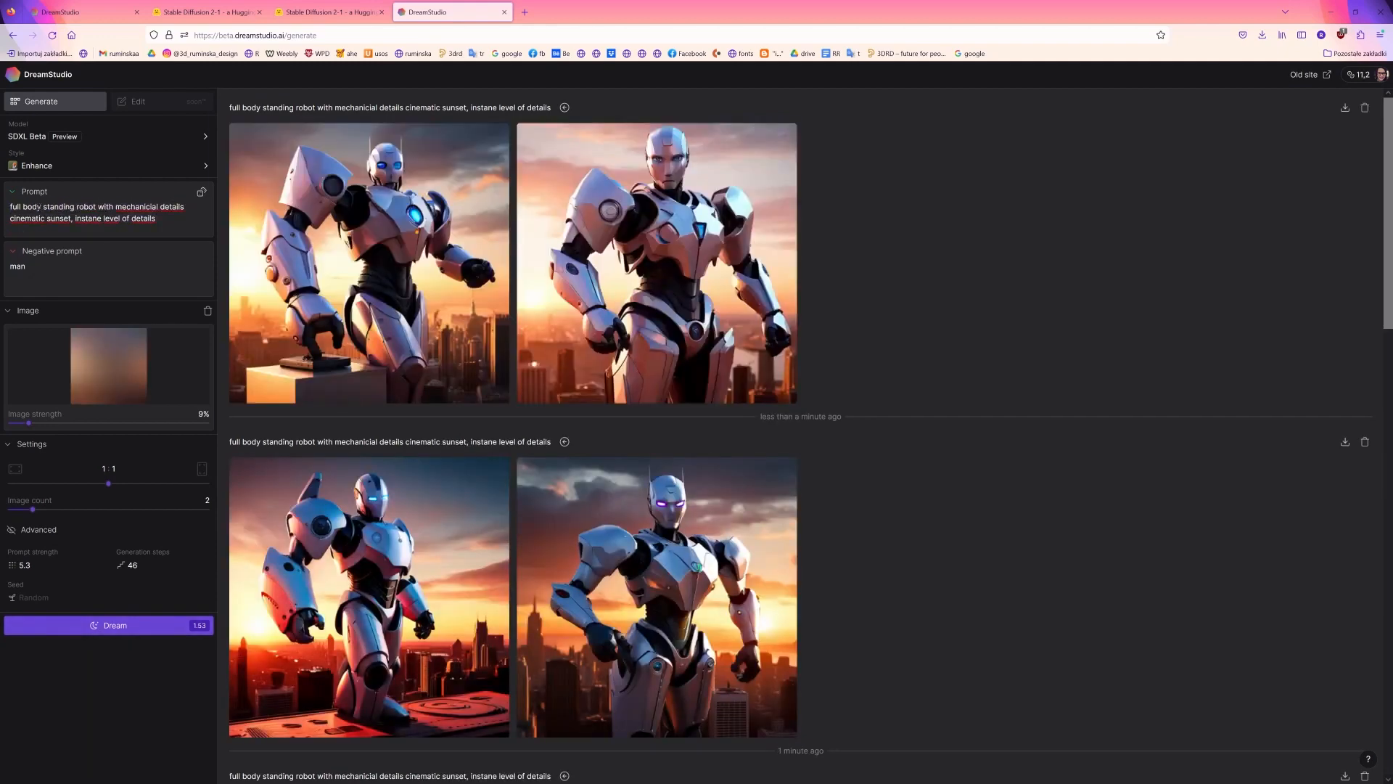
Change the start of the prompt to "robot standing on the moon with big belly and small arm head and leg" and generate images
double_click(73, 207)
type("on the moon with big belly and small arm head and leg")
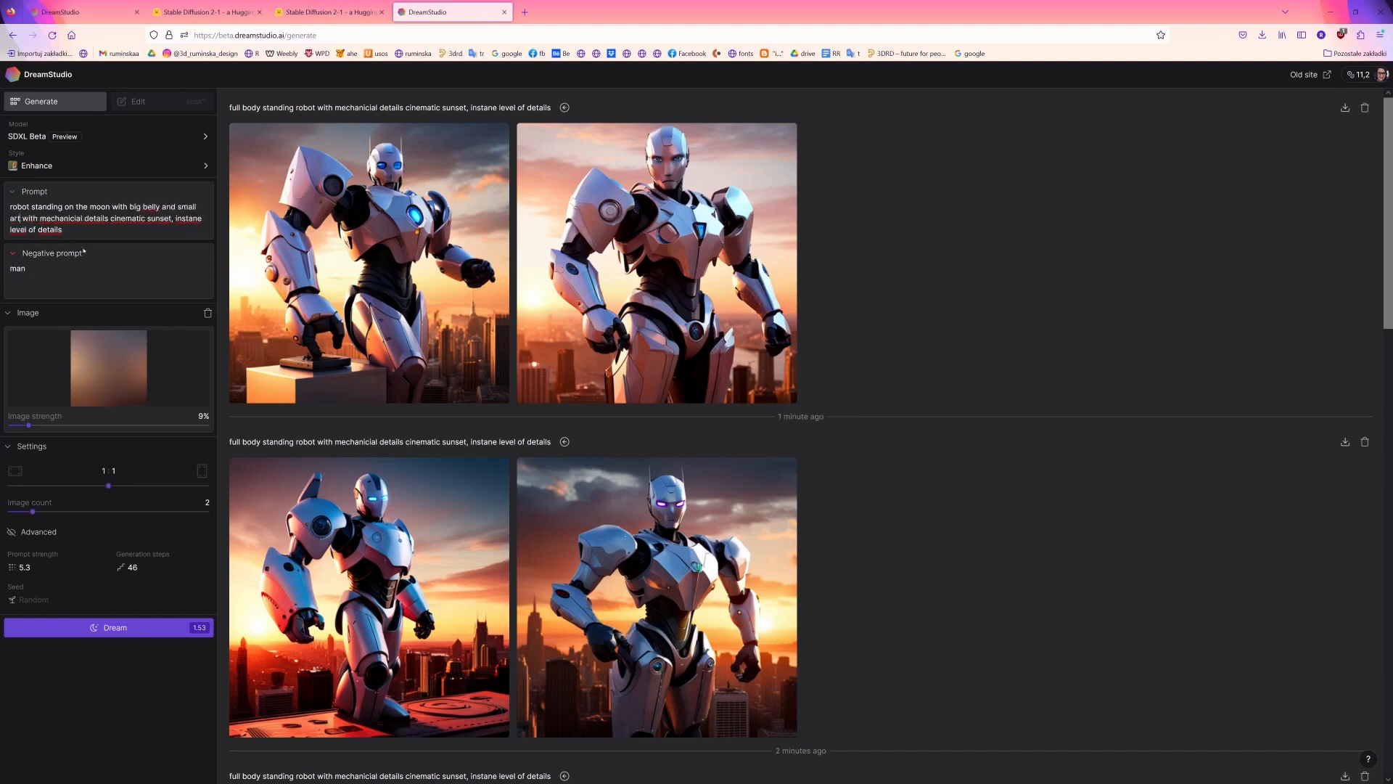
key("ctrl+Return")
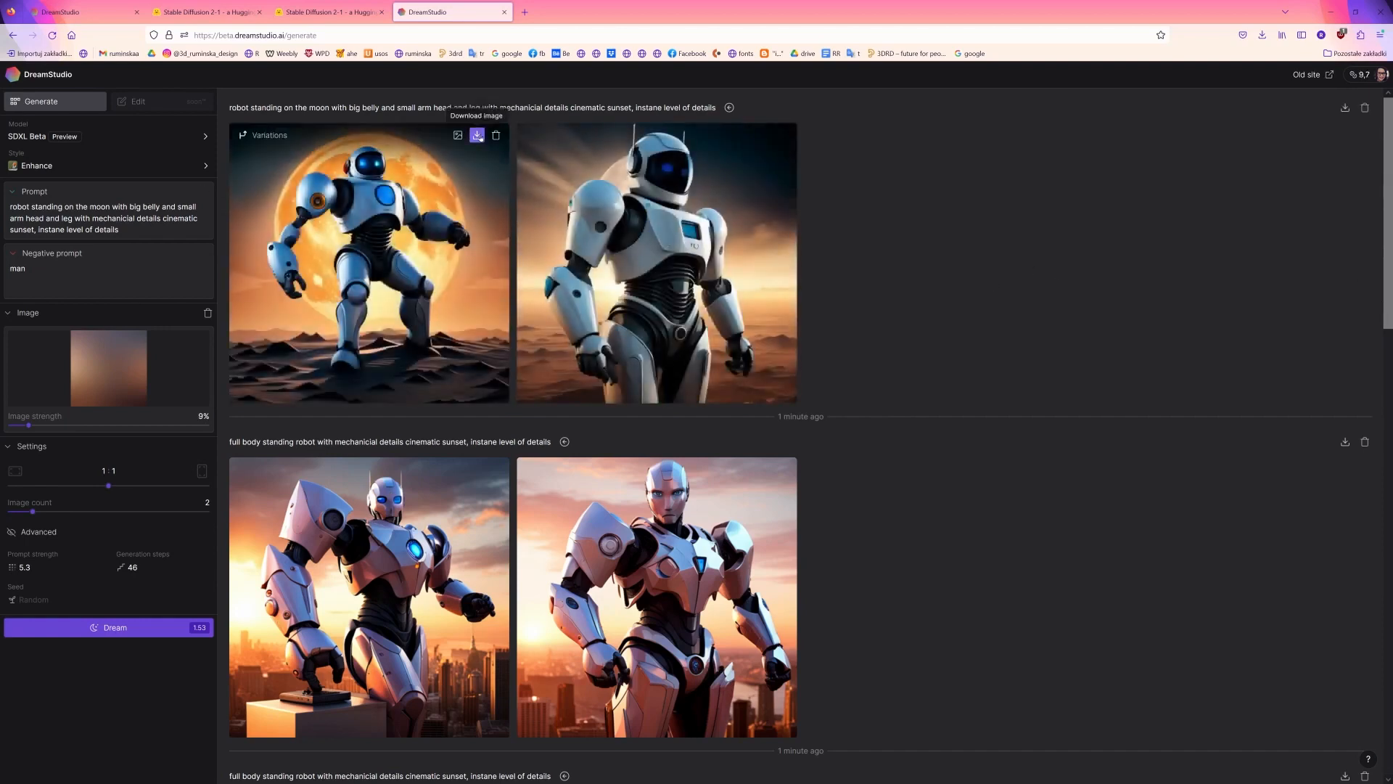
Download the generated image of the full-length robot in front of the orange moon
left_click(476, 136)
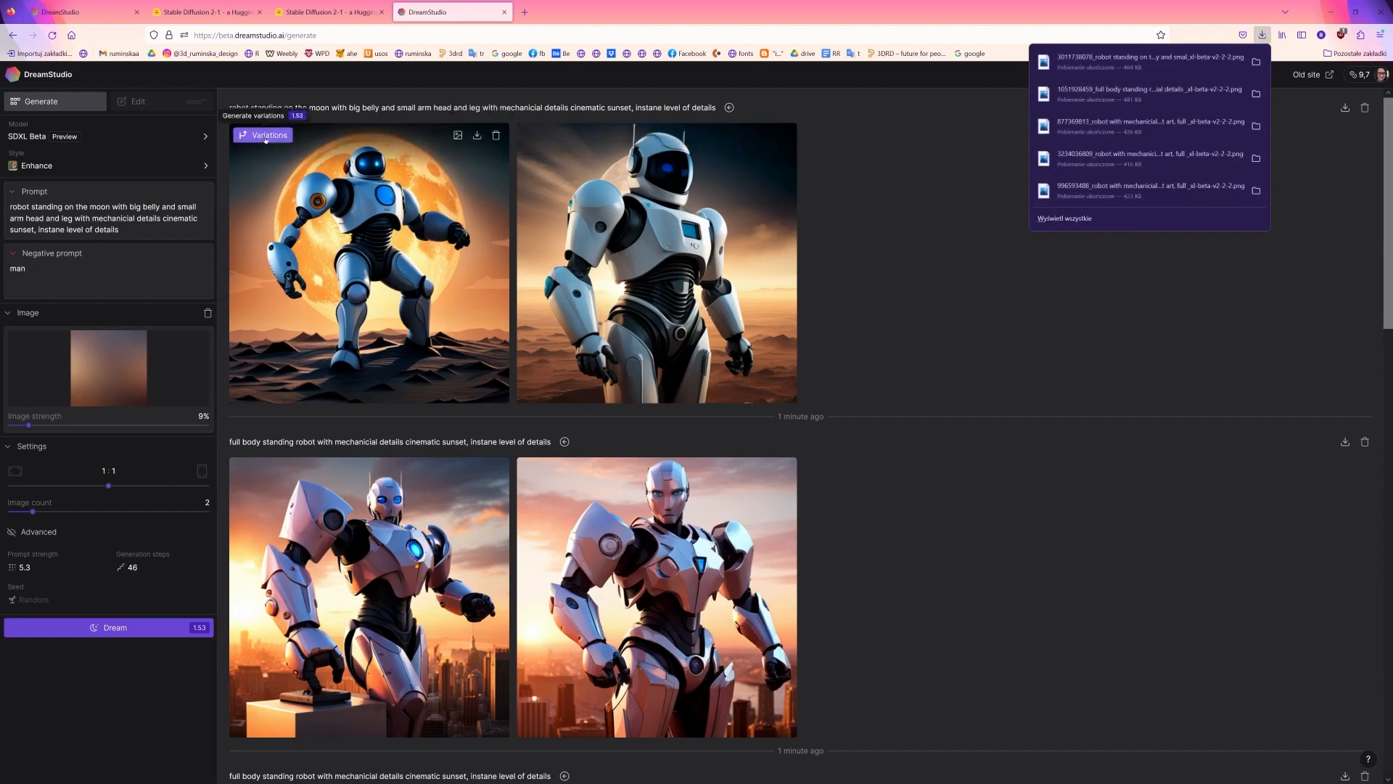
Set the image strength to 29% and generate variations of the full-length moon robot image
left_click(58, 427)
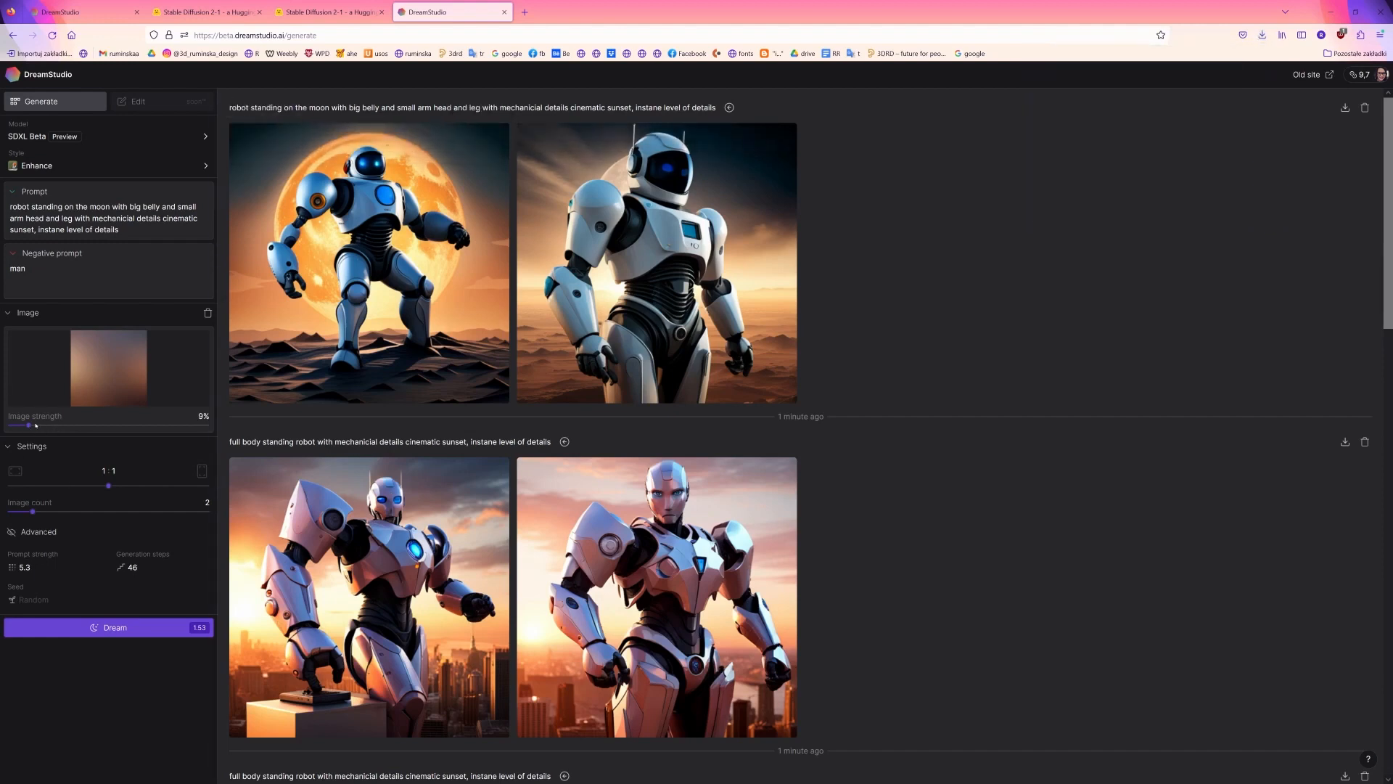
left_click_drag(32, 426, 73, 426)
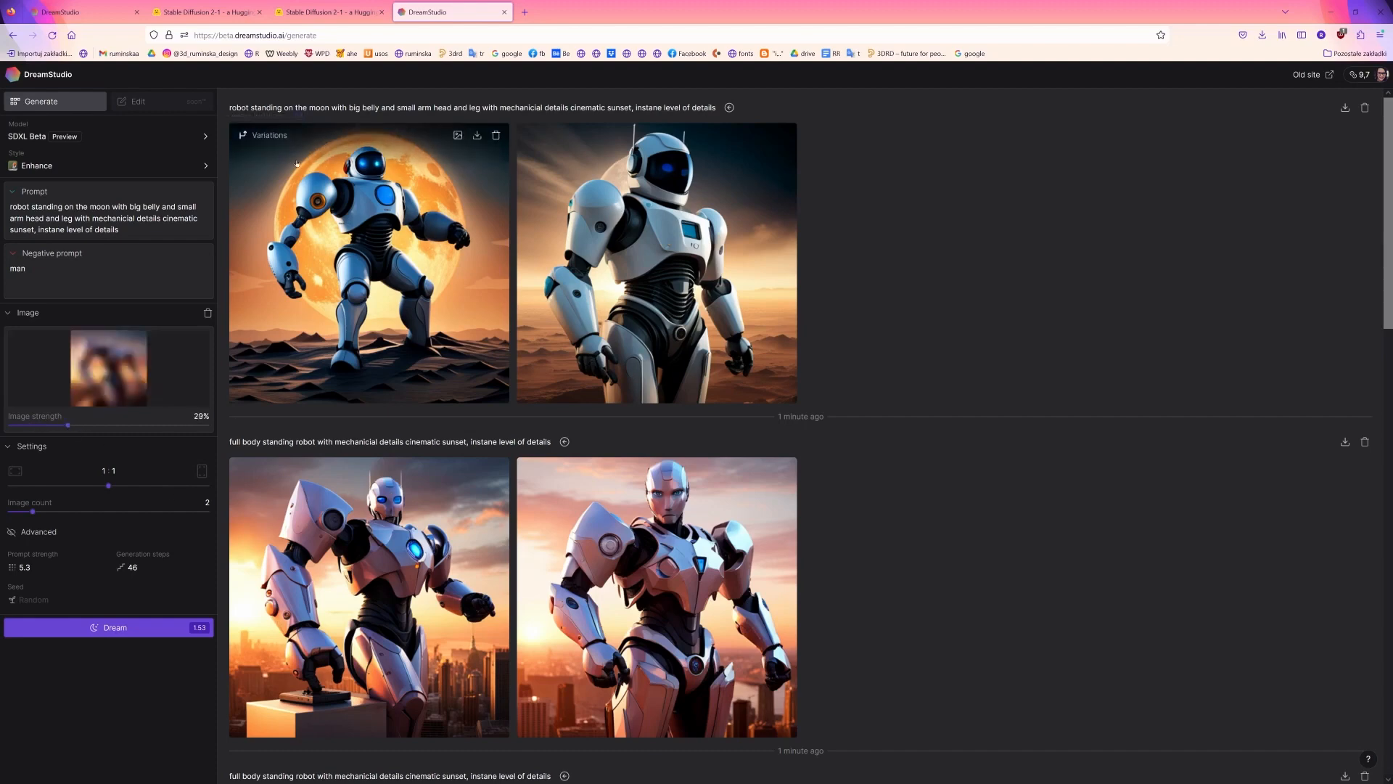
left_click(244, 140)
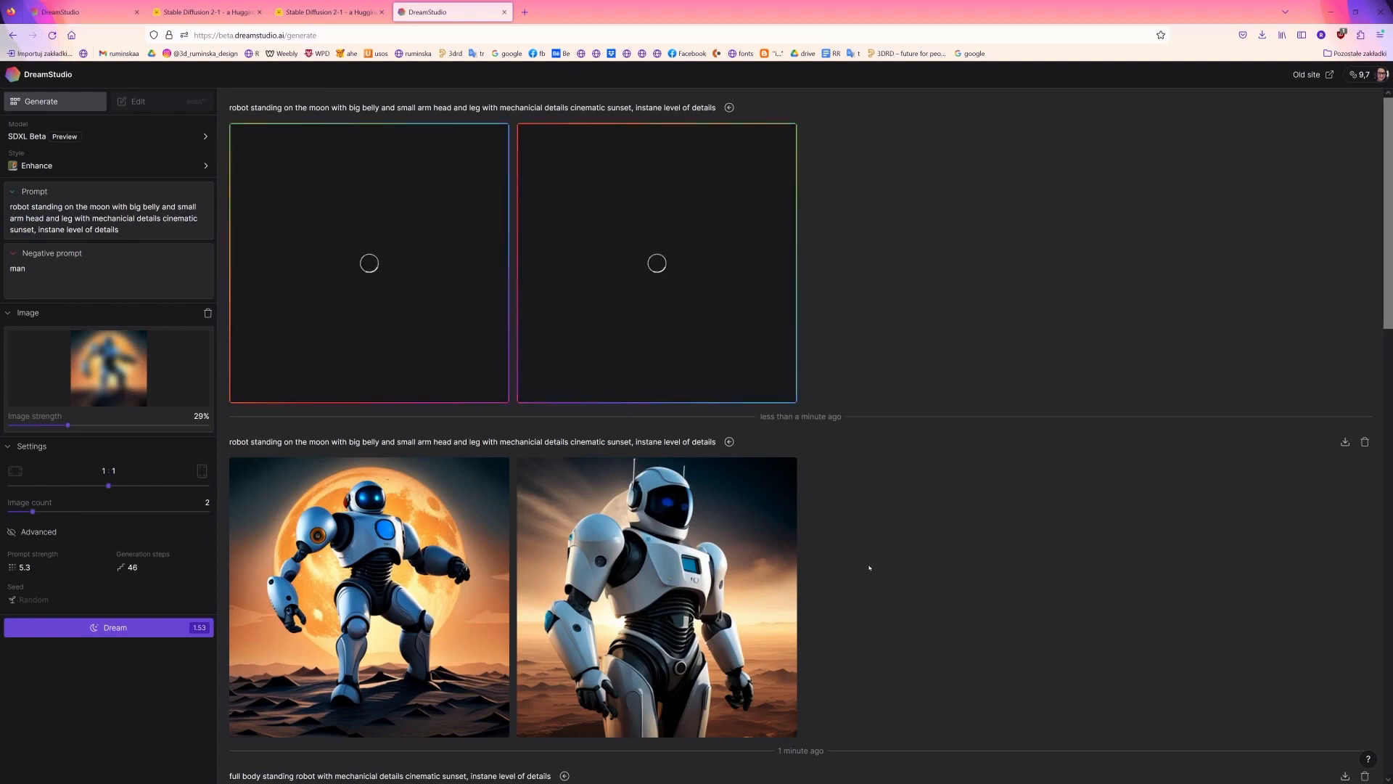
Download the new moon robot variations and another copy of the original moon robot image
left_click(477, 136)
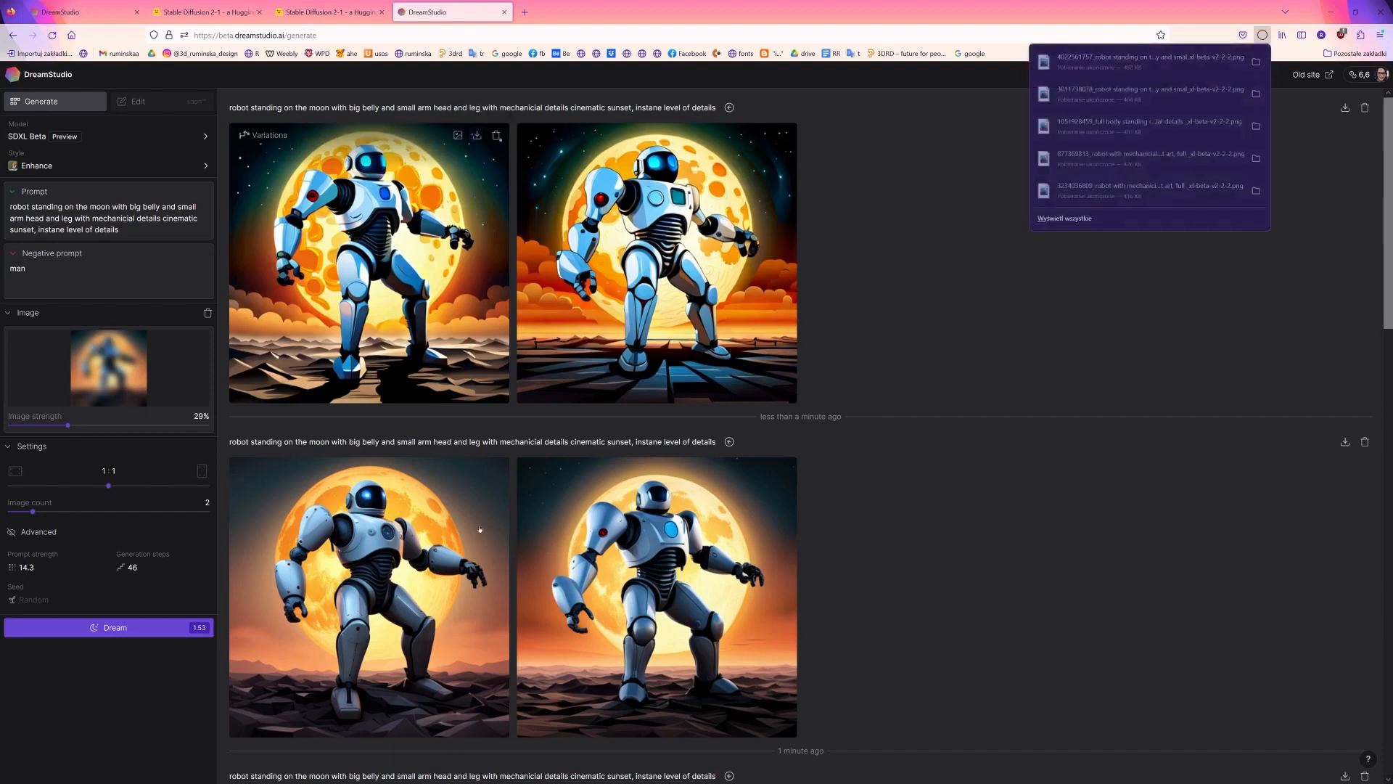
scroll(456, 476, "down", 3)
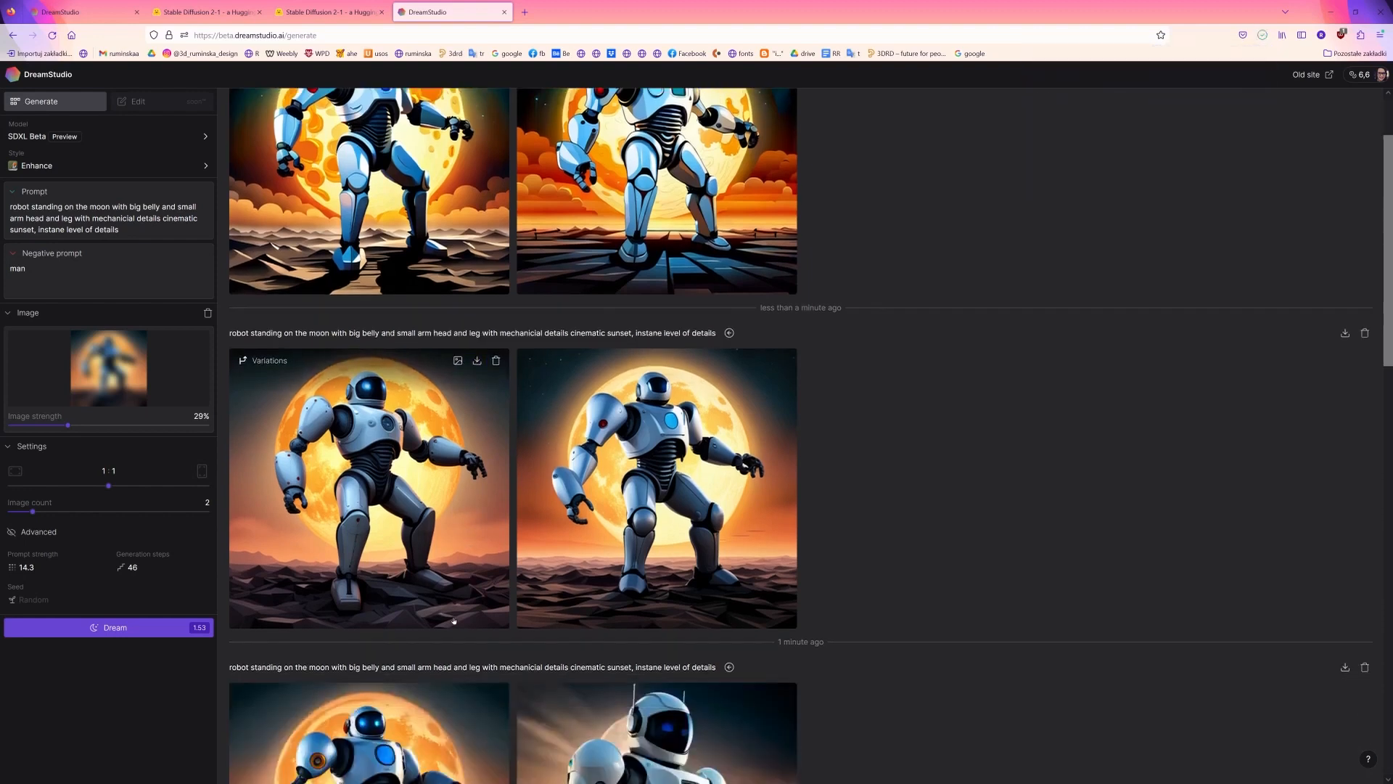
scroll(454, 621, "down", 2)
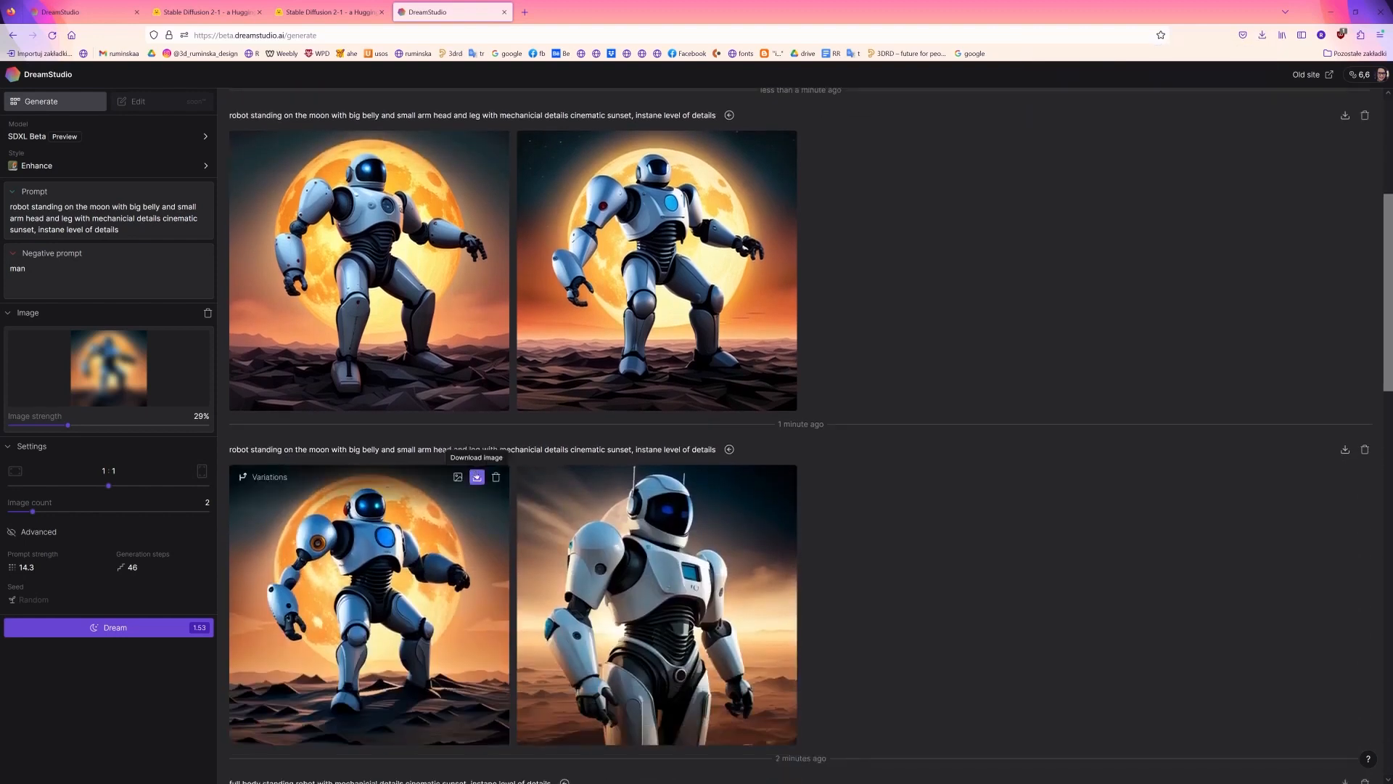
left_click(477, 478)
Download more full body standing robot images from the earlier results
scroll(387, 541, "down", 5)
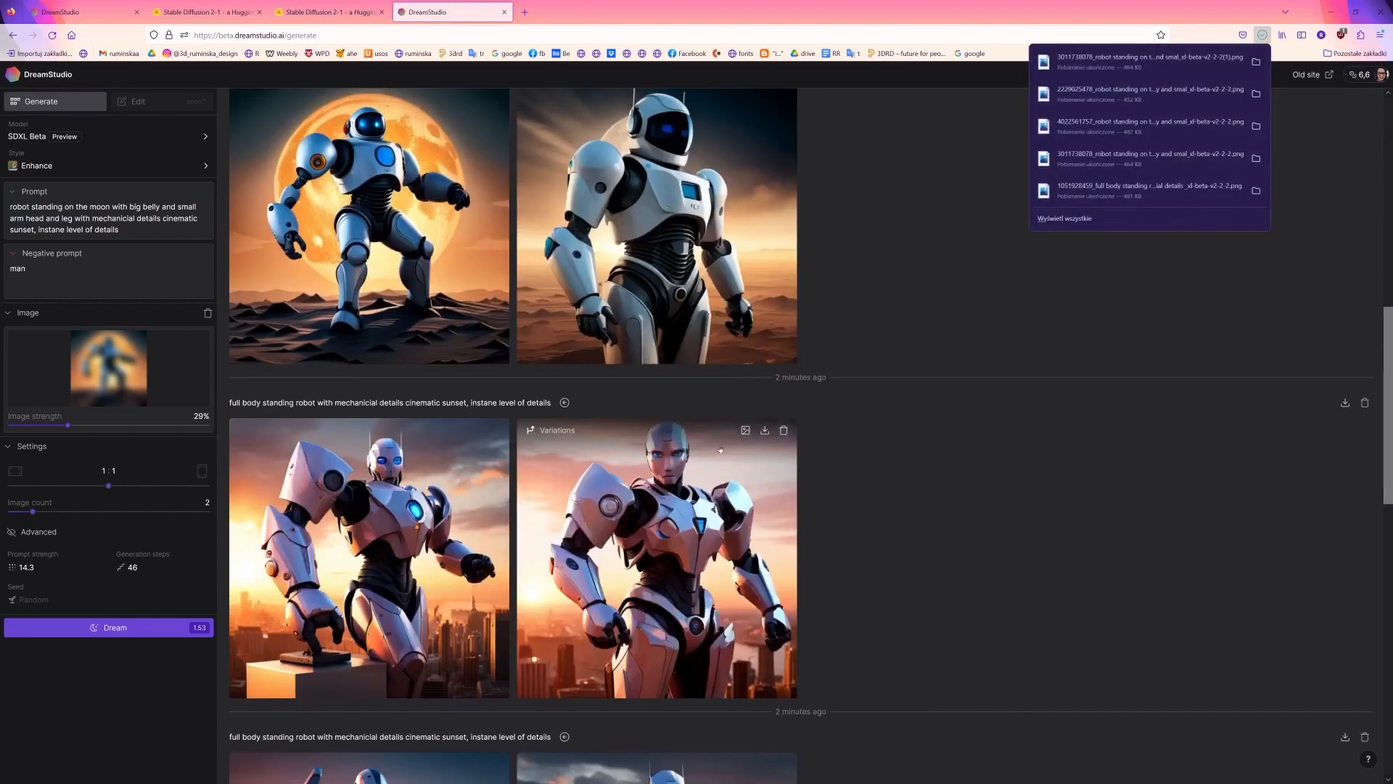
scroll(387, 541, "down", 5)
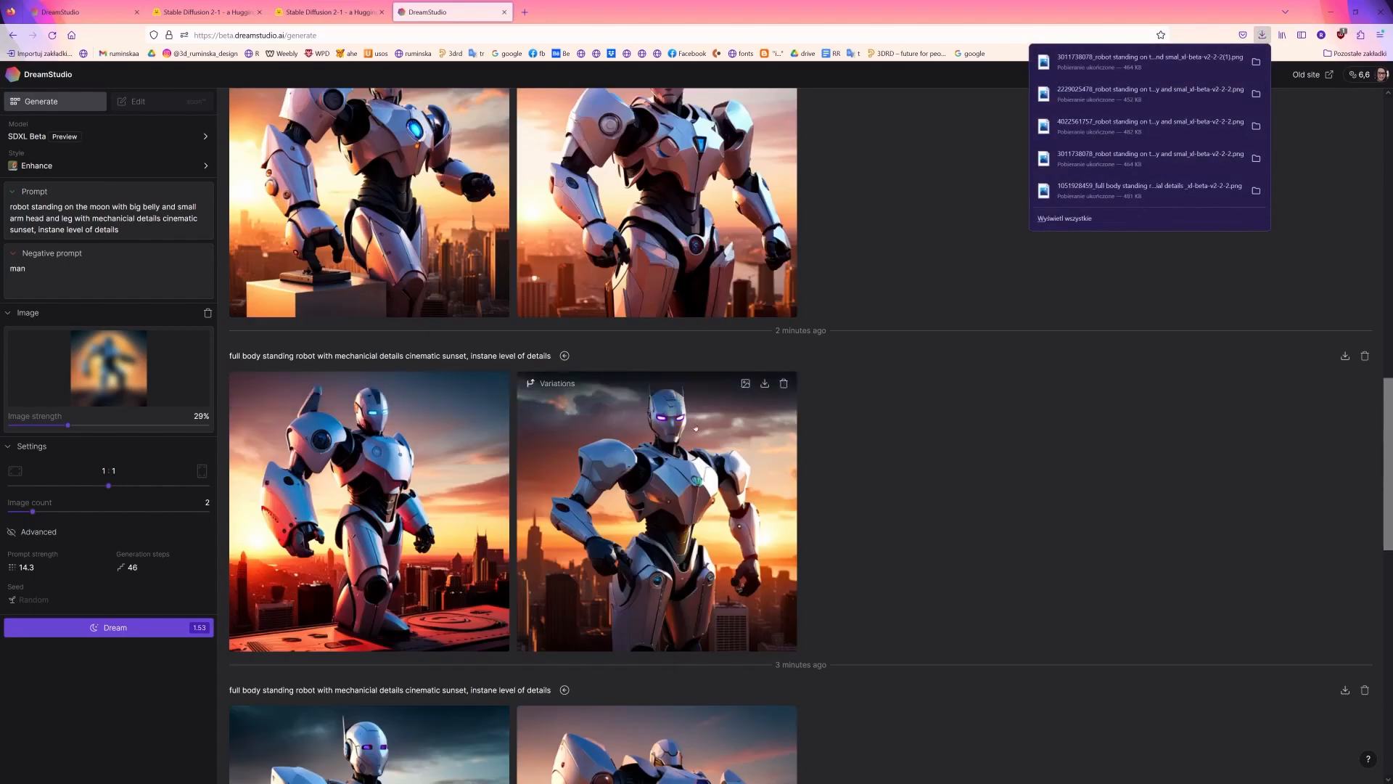
left_click(514, 393)
scroll(537, 471, "down", 4)
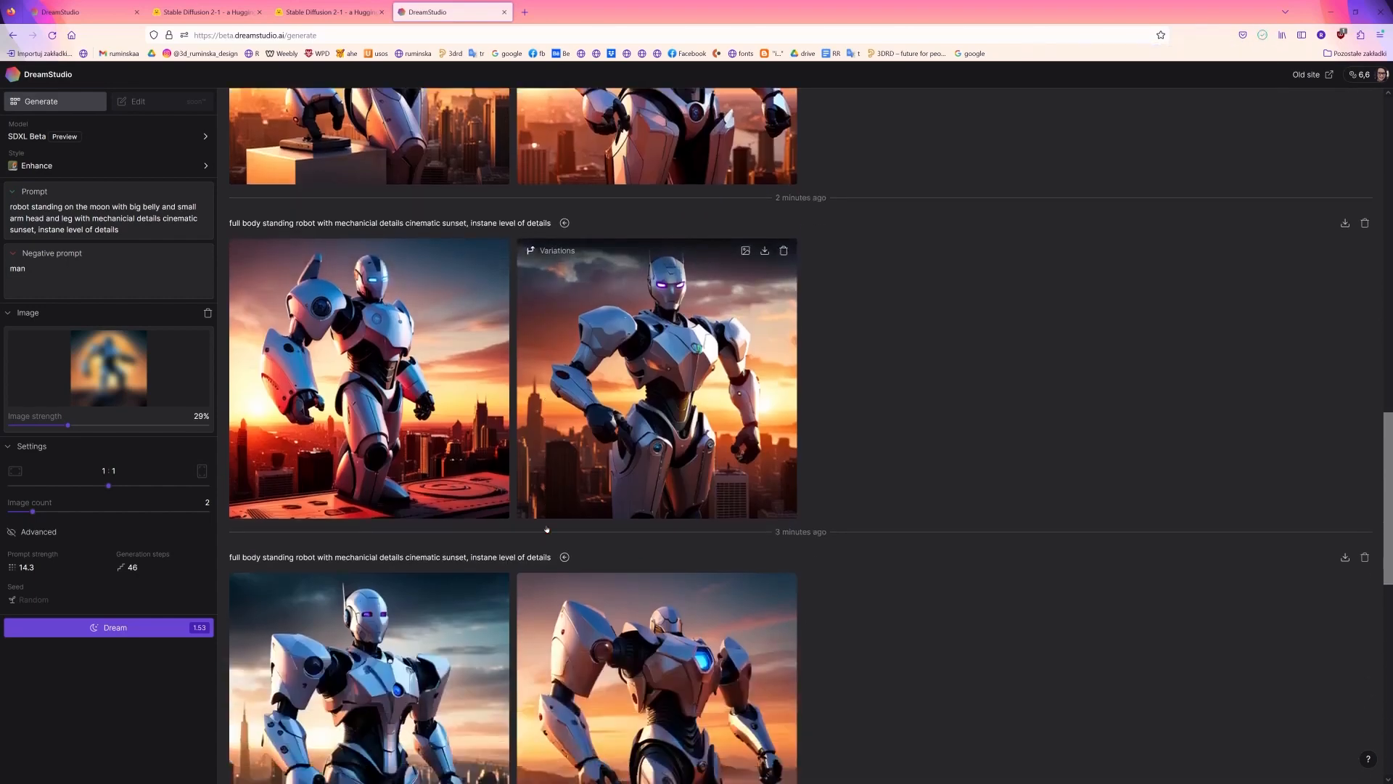
scroll(546, 528, "down", 4)
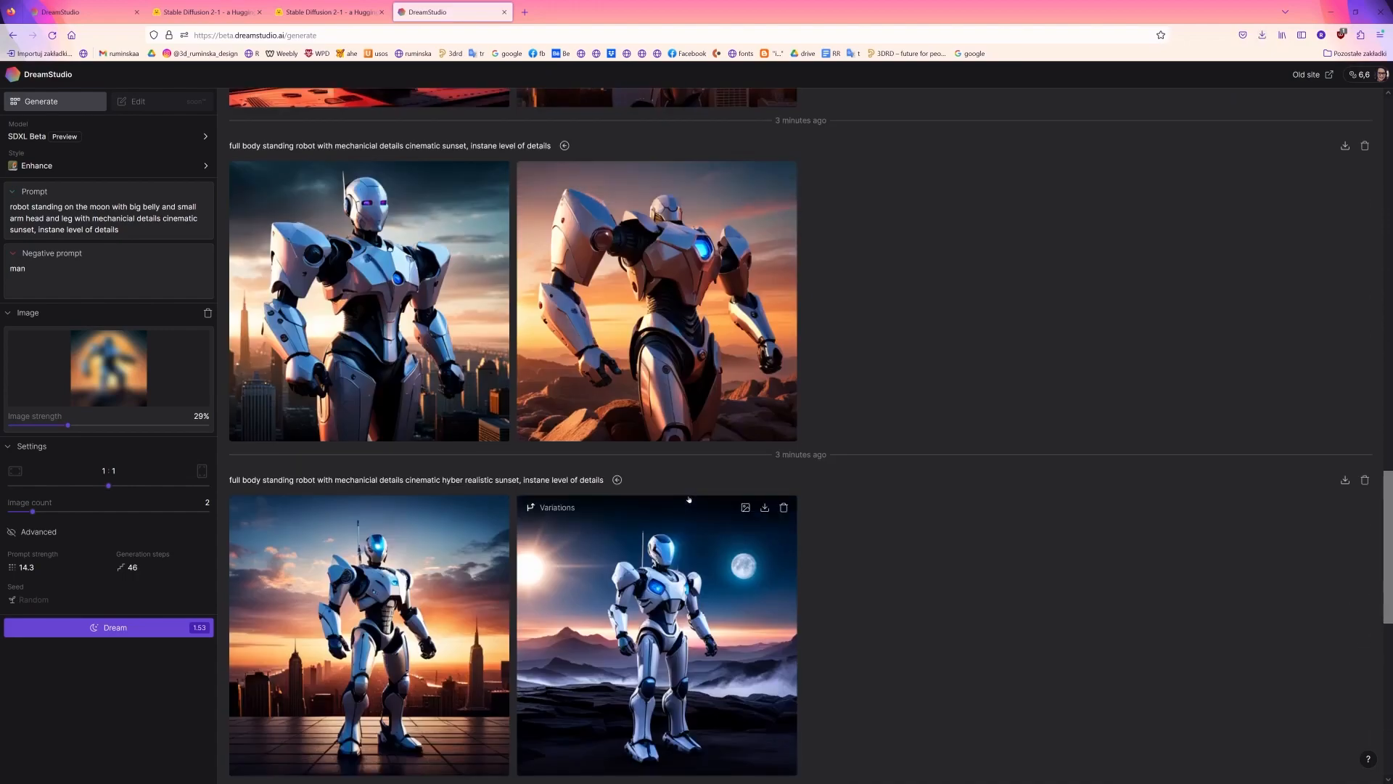
scroll(532, 583, "down", 20)
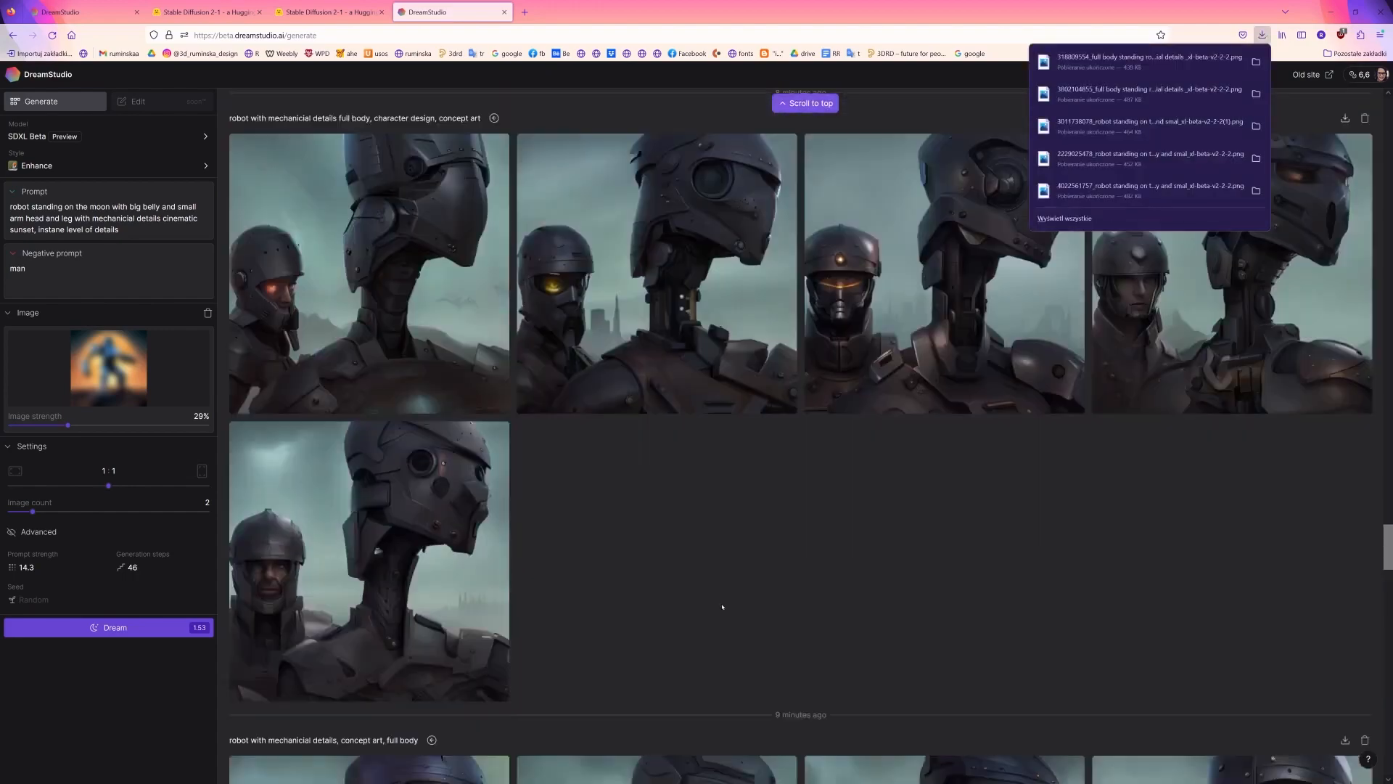
scroll(722, 603, "down", 12)
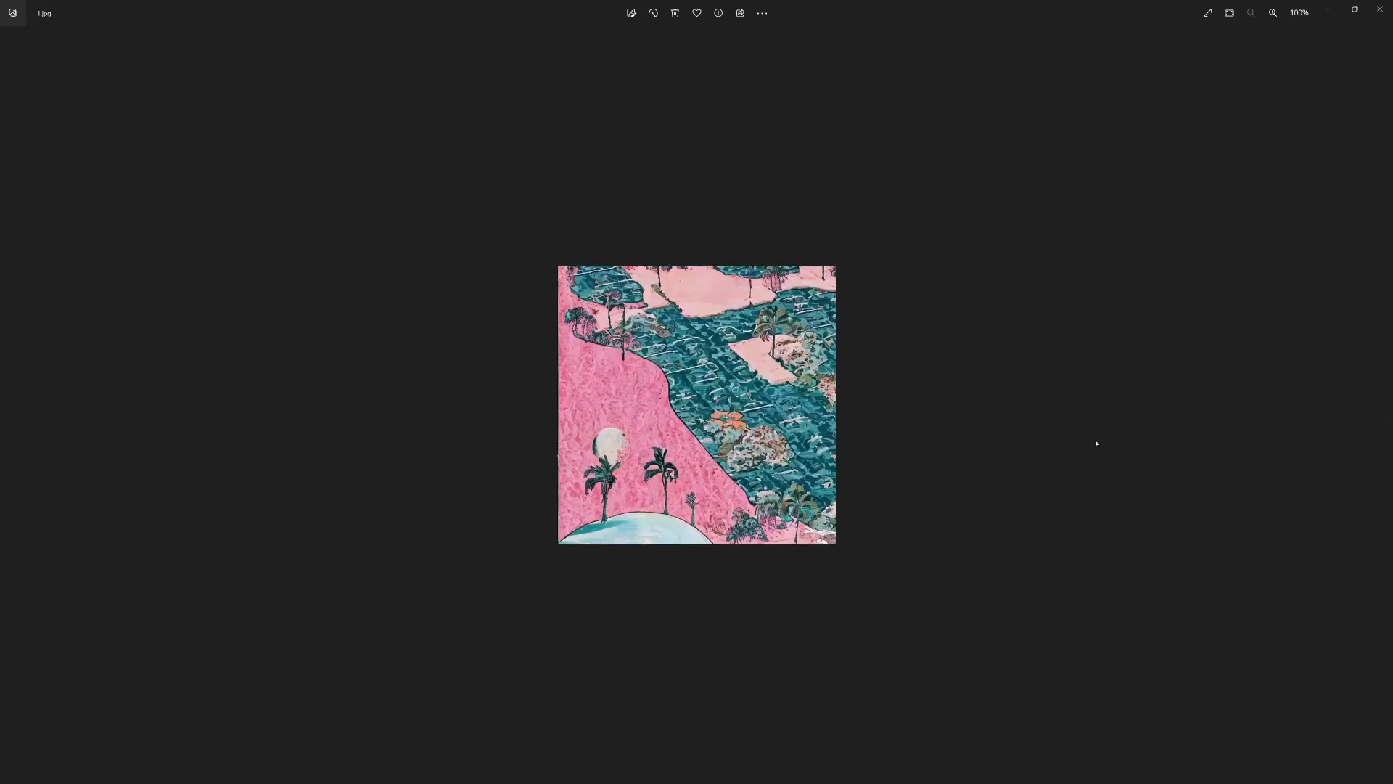
Look through the saved villa and robot images in the photo viewer
key("Right")
key("Right")
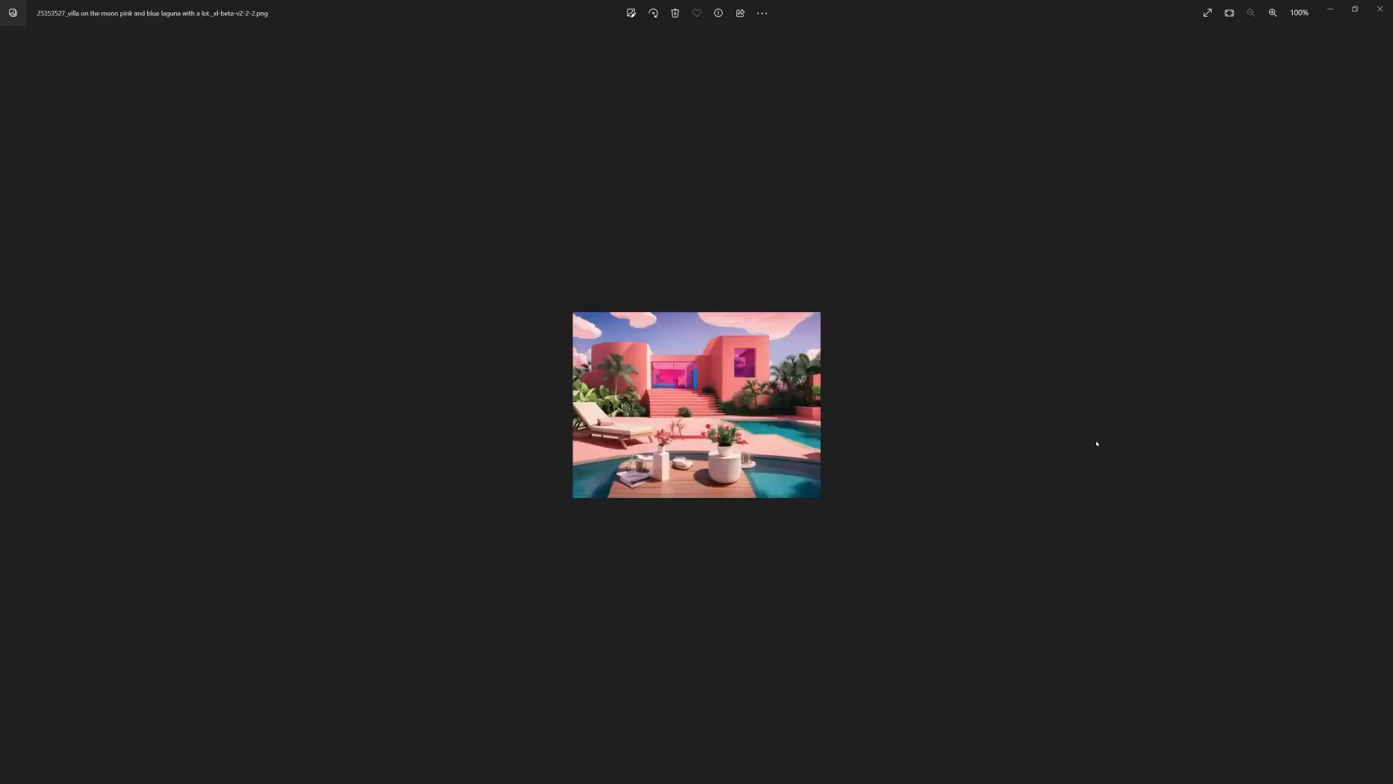
key("Right")
key("Right")
key("Right")
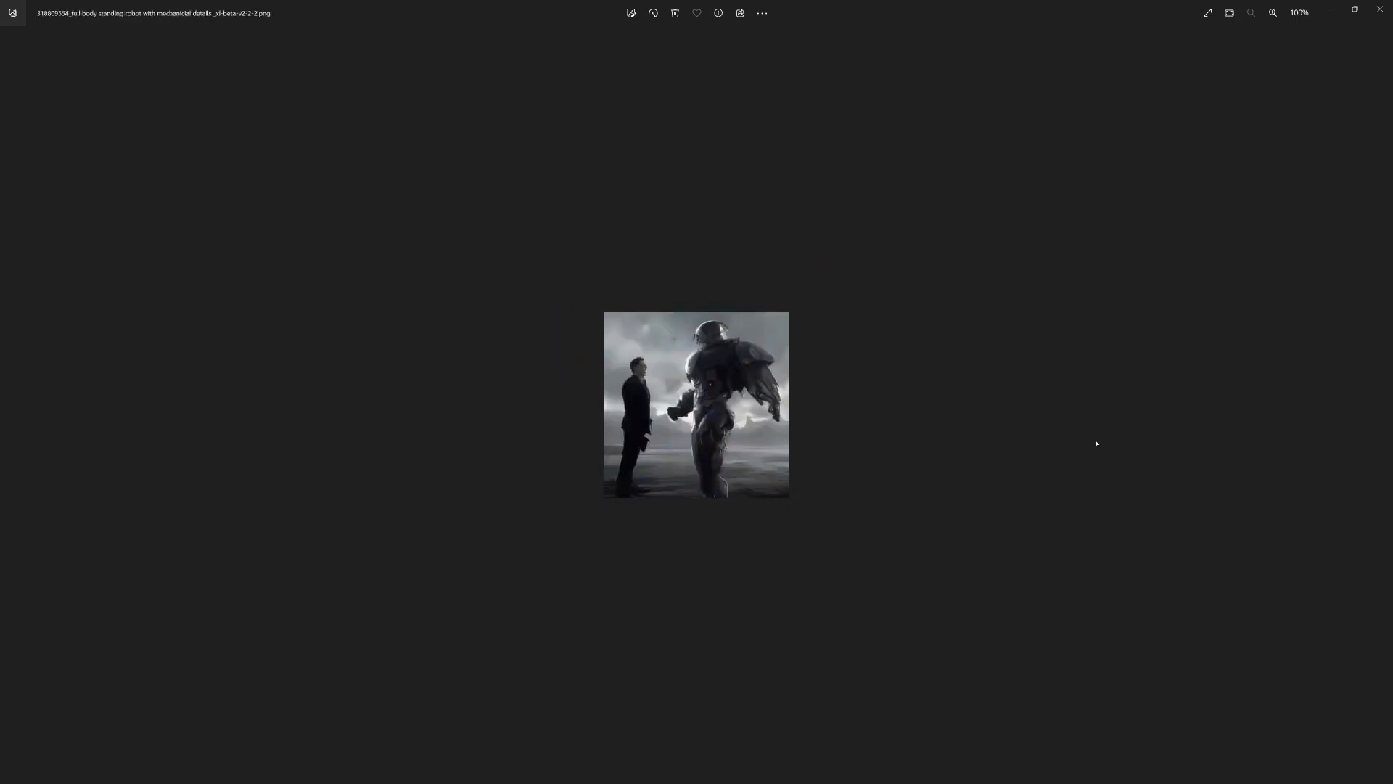
key("Right")
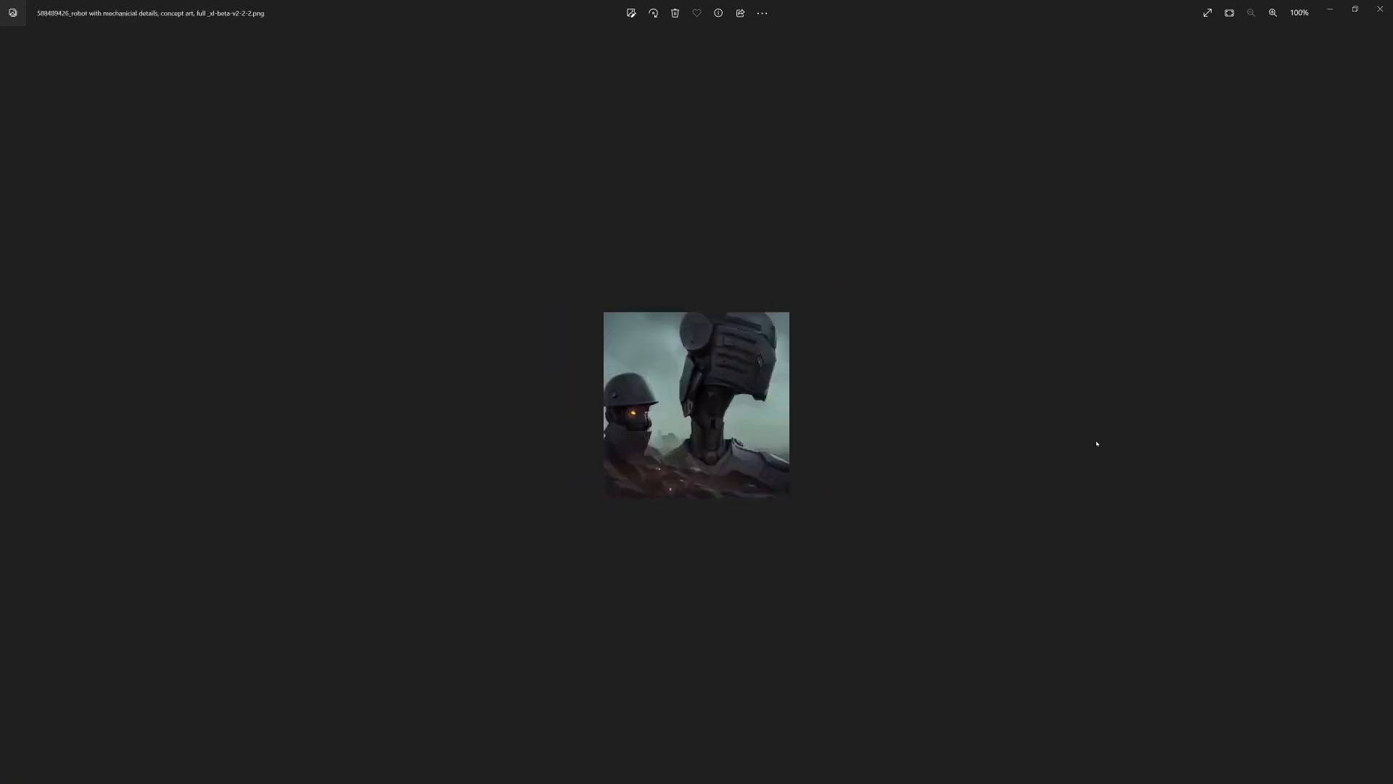
key("Right")
key("Right")
key("Right")
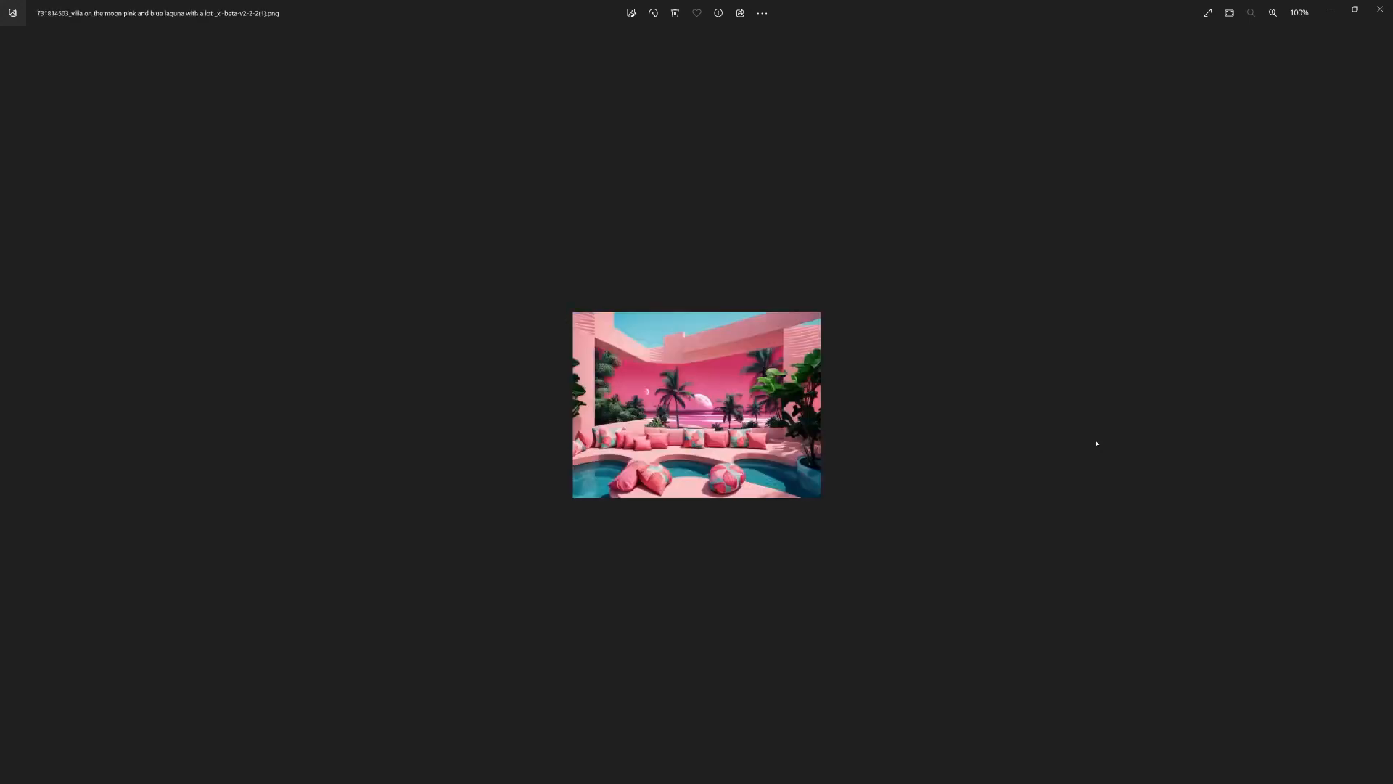
key("Right")
key("Right")
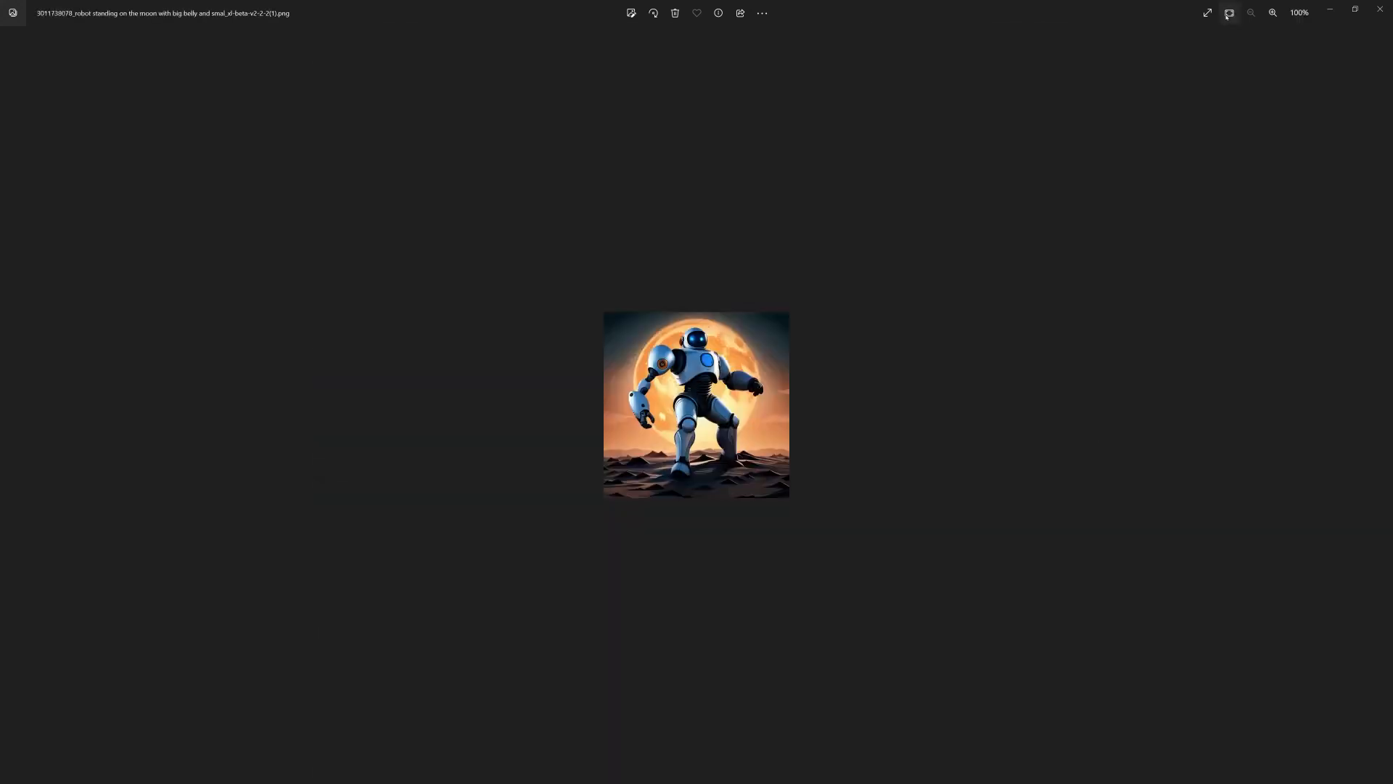
View both saved copies of the moon robot image enlarged to fit the window, and close the photo viewer
left_click(1227, 15)
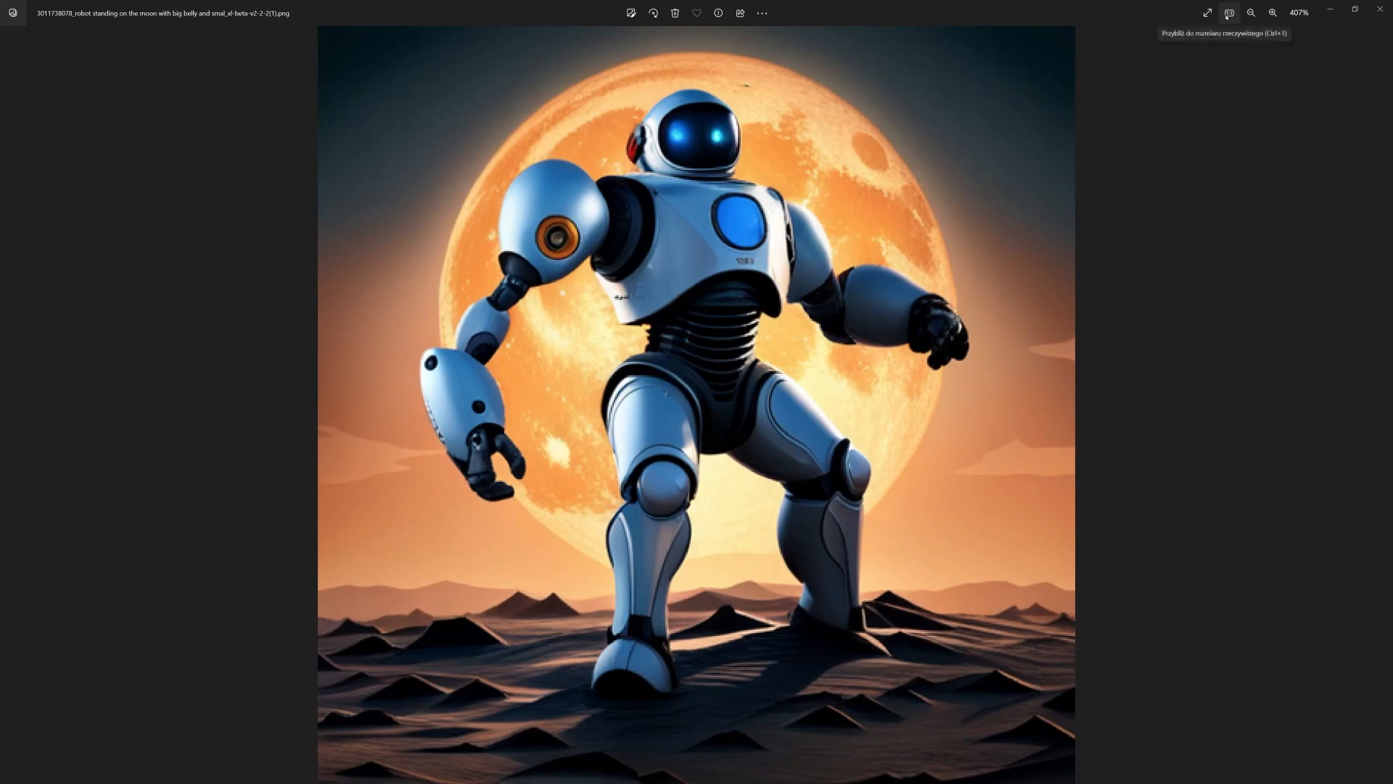
key("Right")
left_click(1227, 15)
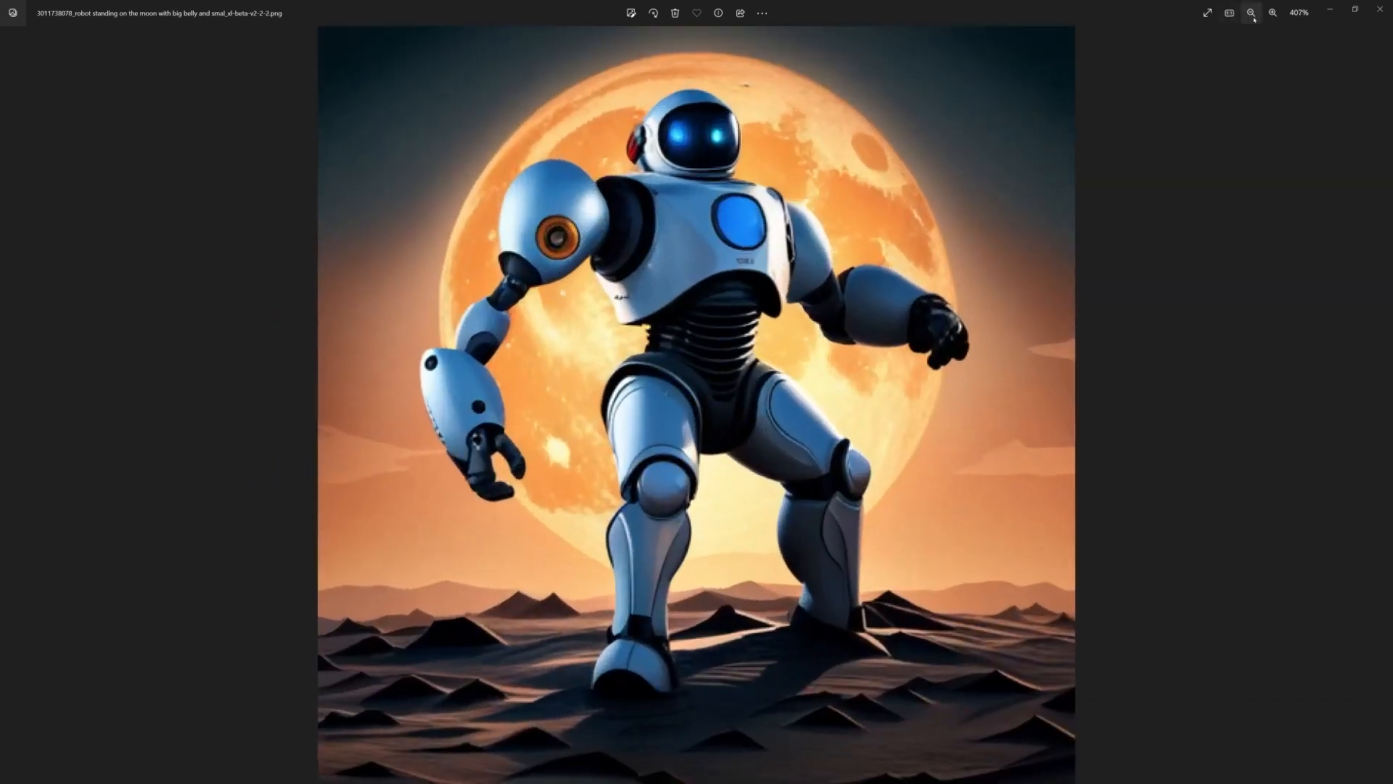
key("Right")
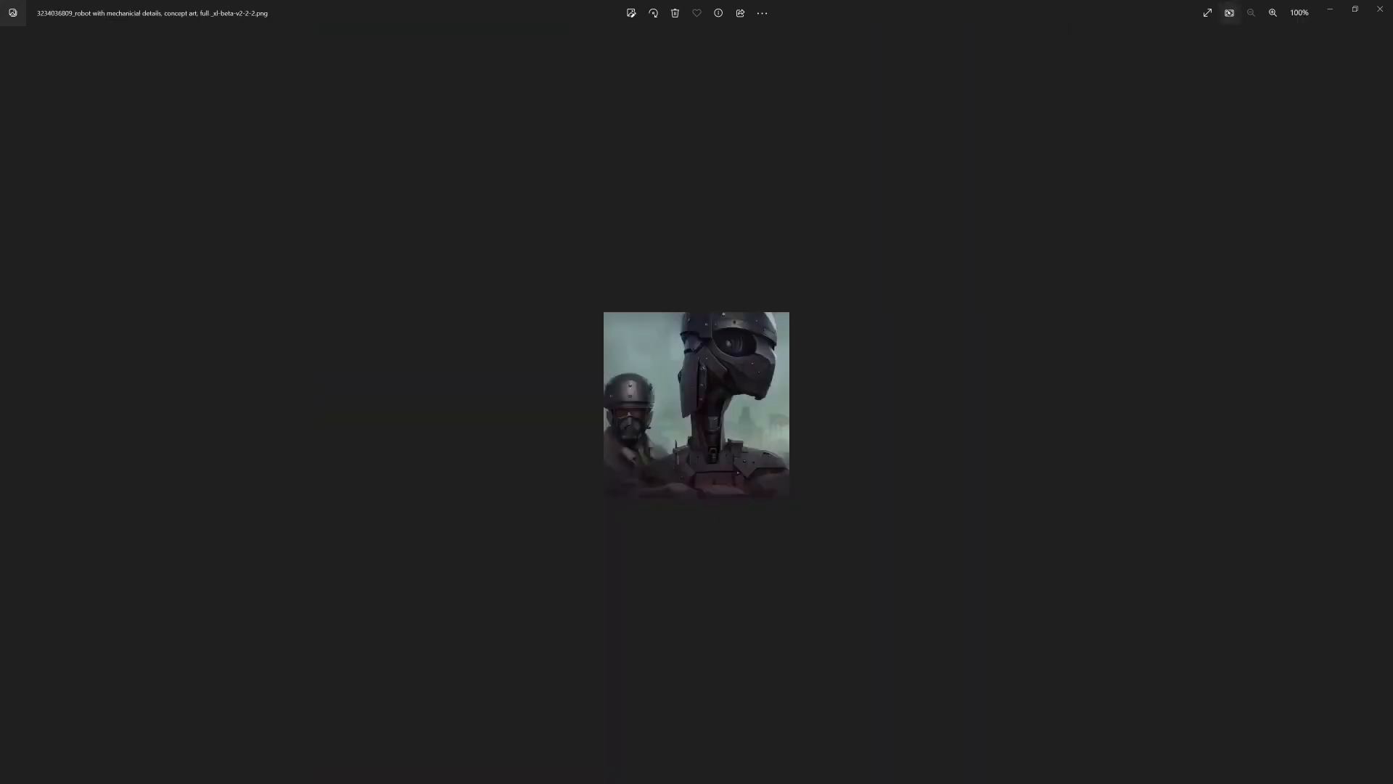
left_click(1377, 10)
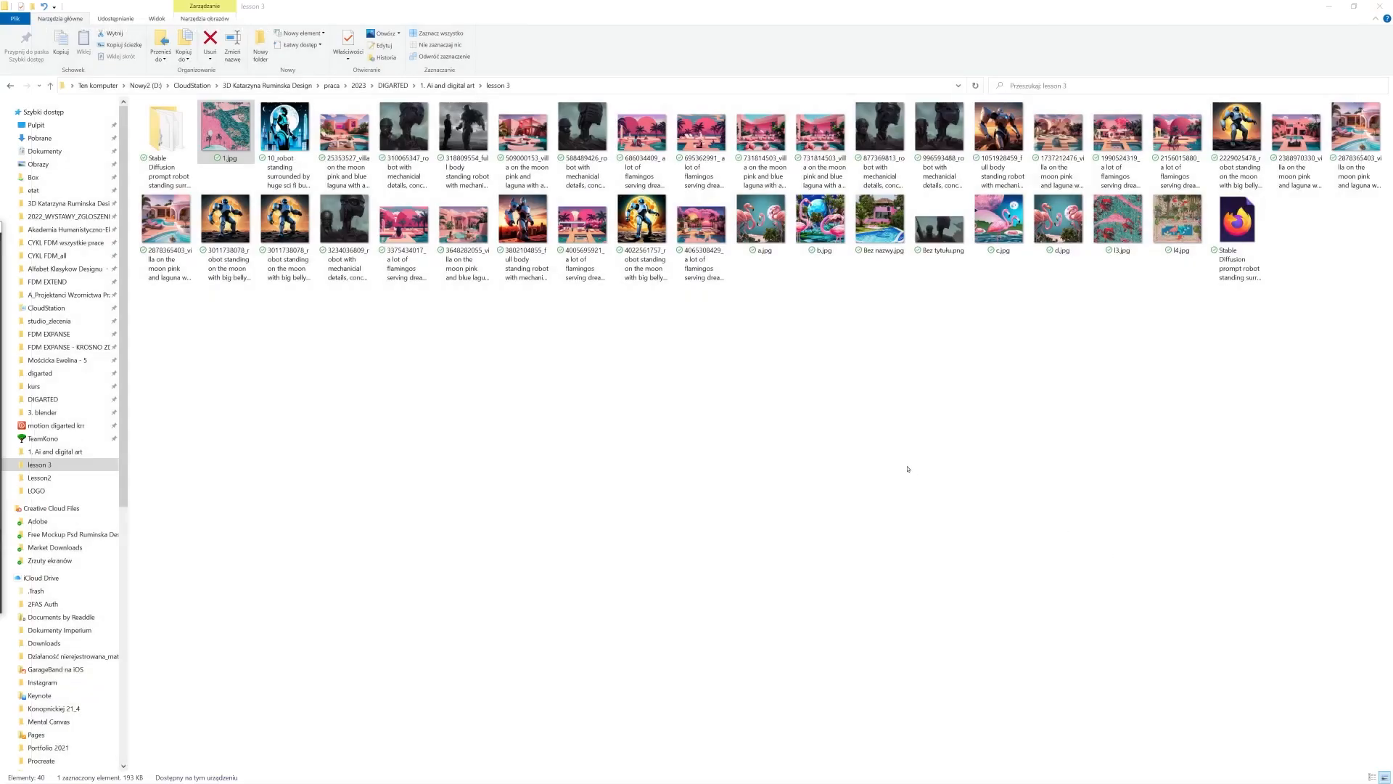